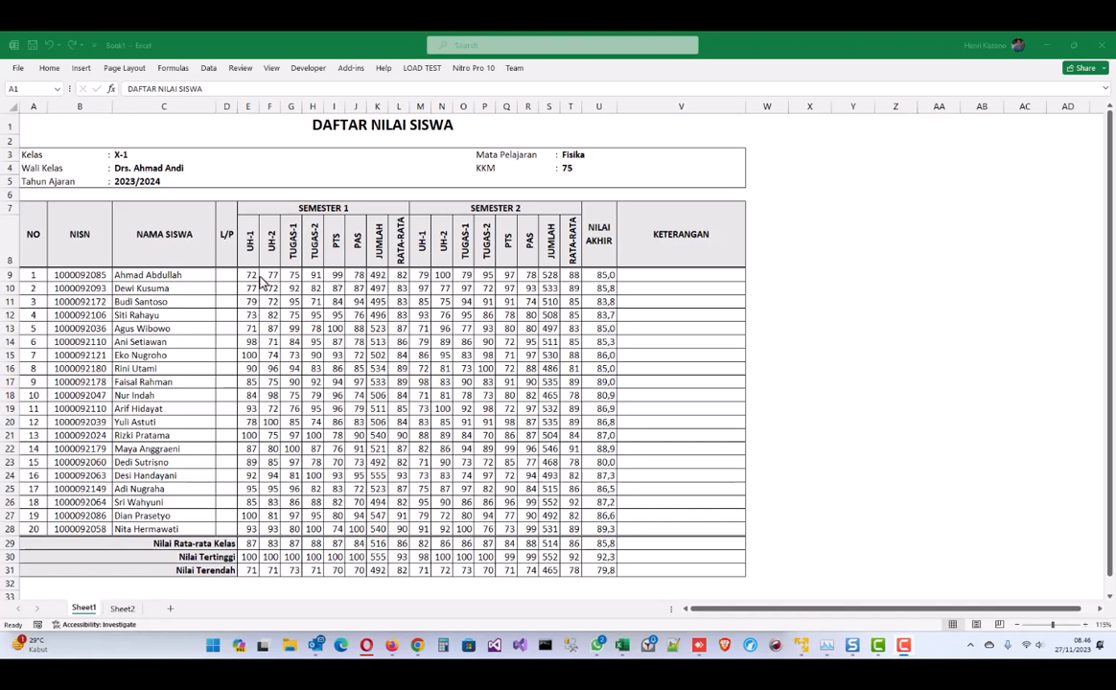
- Review the finished grade sheet's student rows, then start a new blank workbook
click(202, 279)
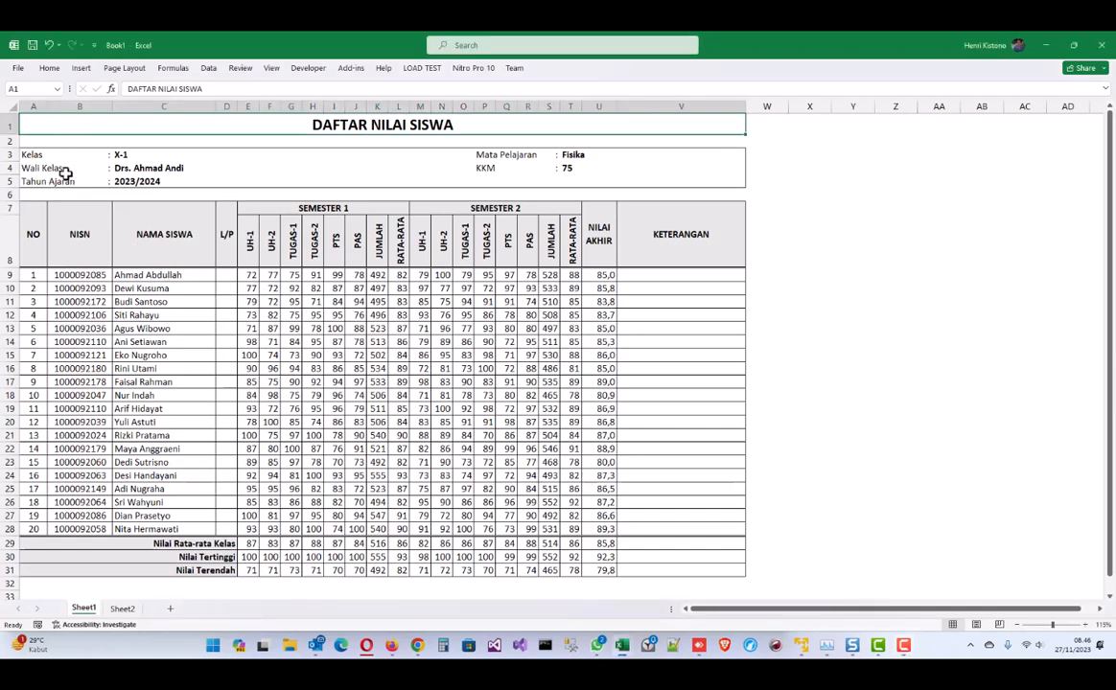
drag(32, 273, 595, 524)
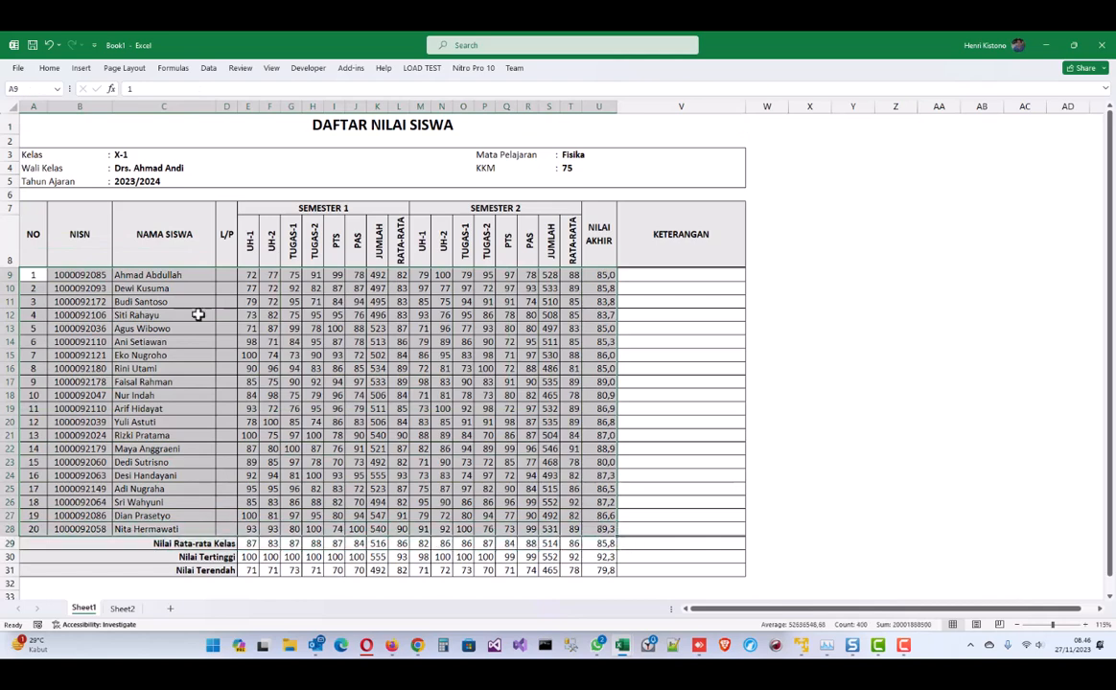
click(442, 382)
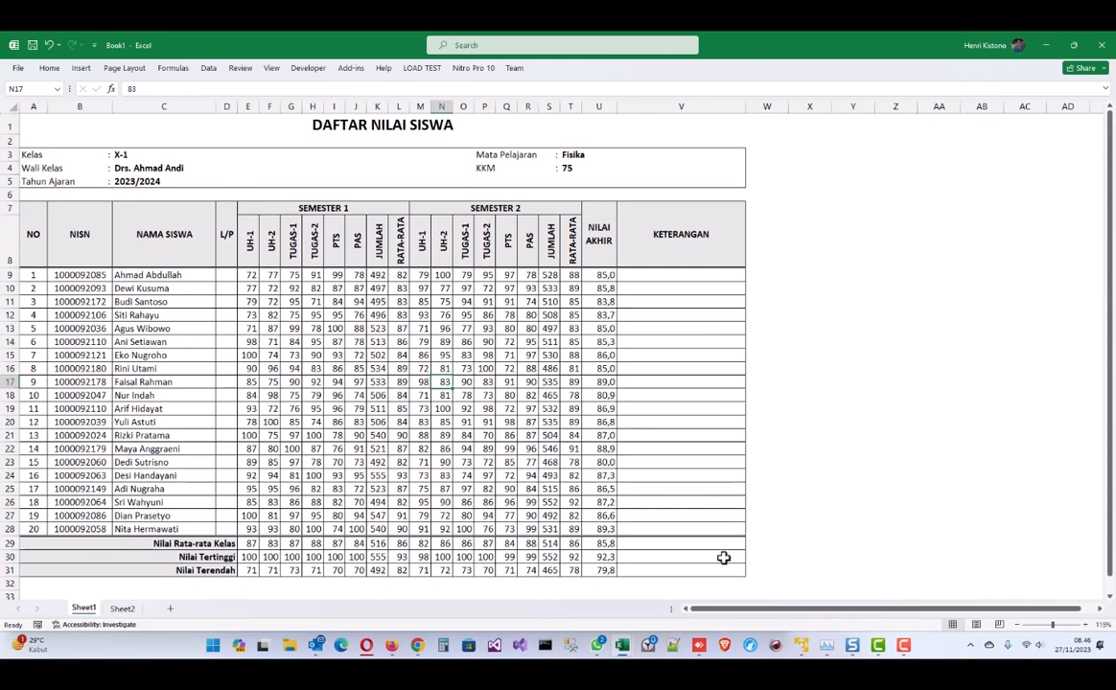
key(ctrl+n)
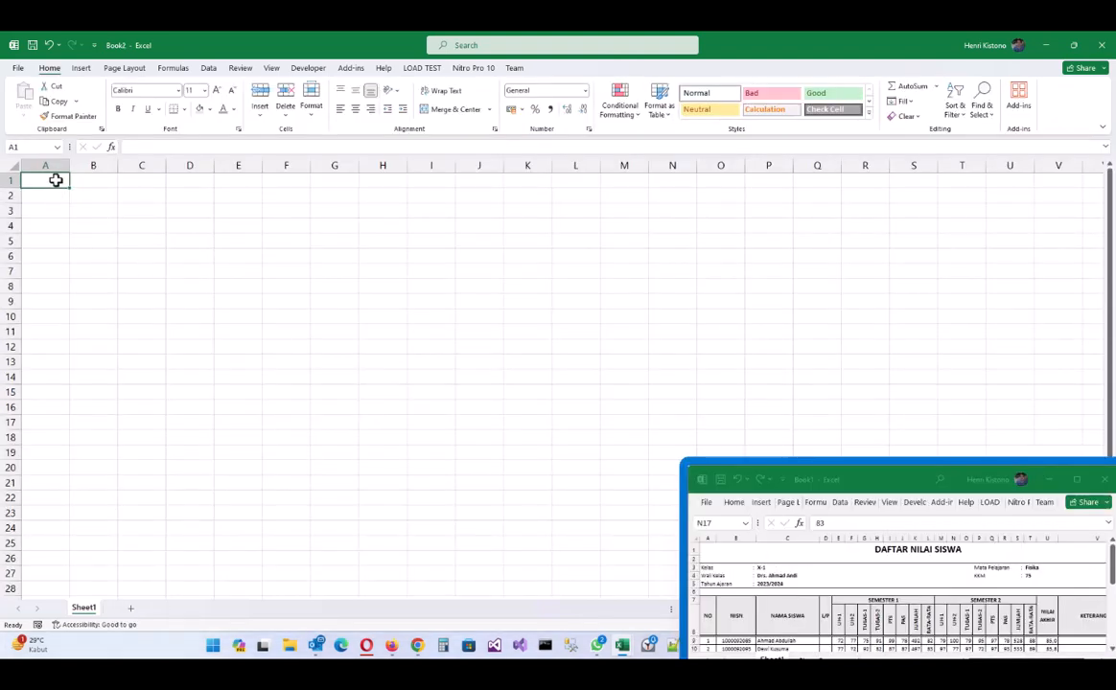
- Enter the title DAFTAR NILAI SISWA in A1 and labels Kelas, Wali Kelas, Tahun Ajaran in A3:A5
text(DAFTAR NIL)
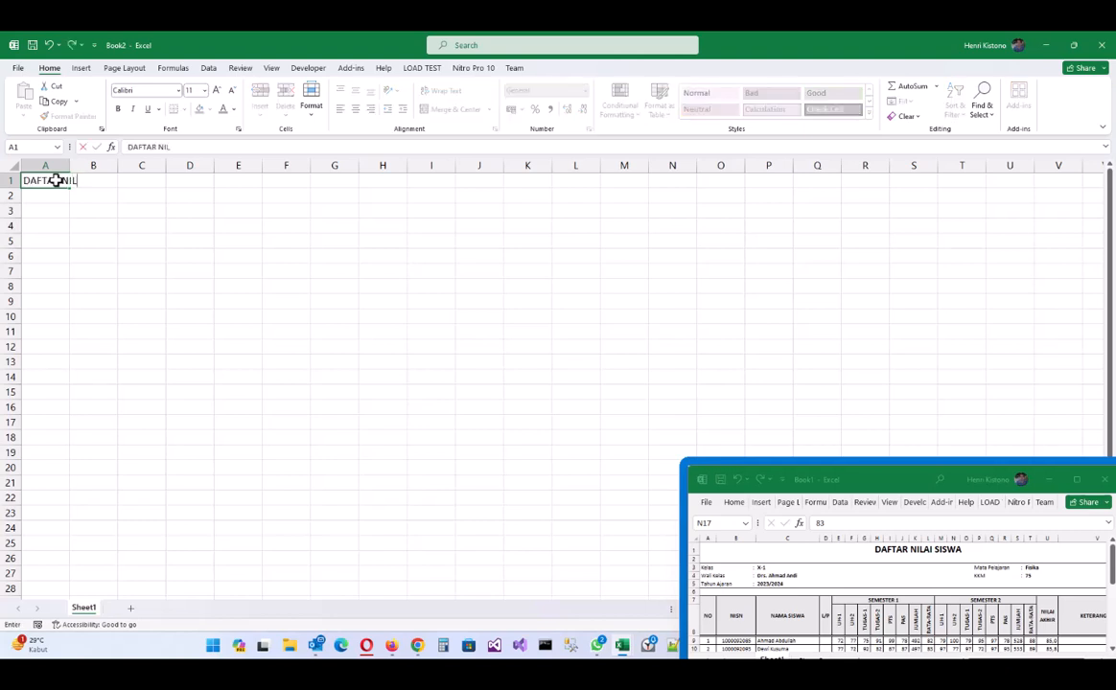
text(AI SISWA)
key(Return)
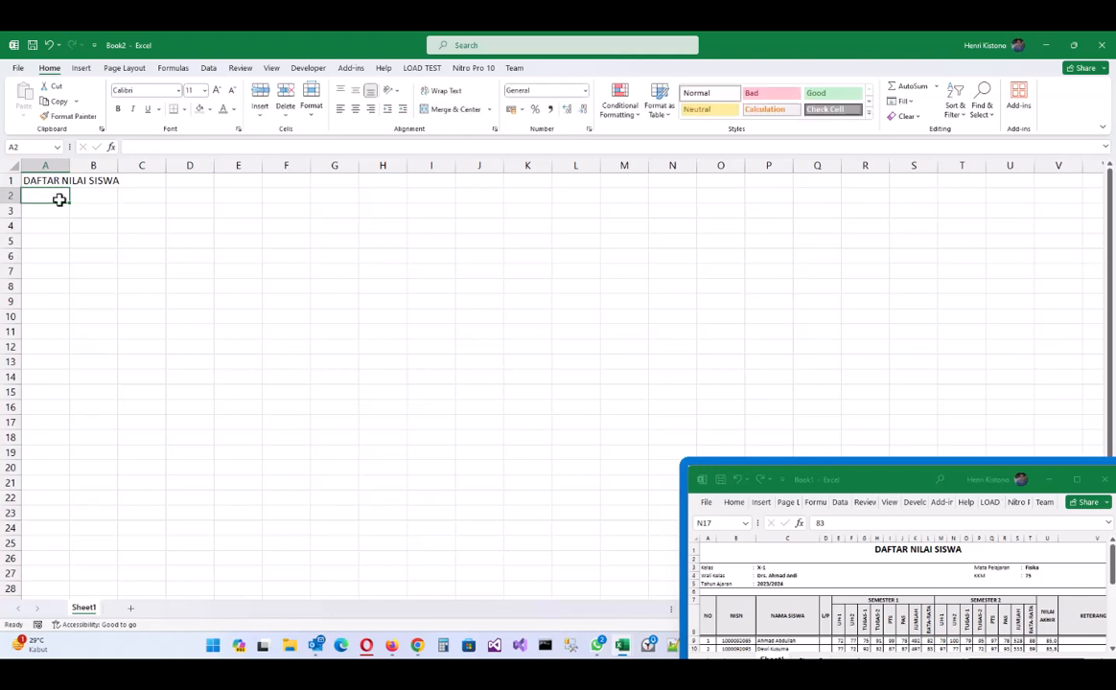
click(52, 211)
text(Kelas)
key(Return)
text(W)
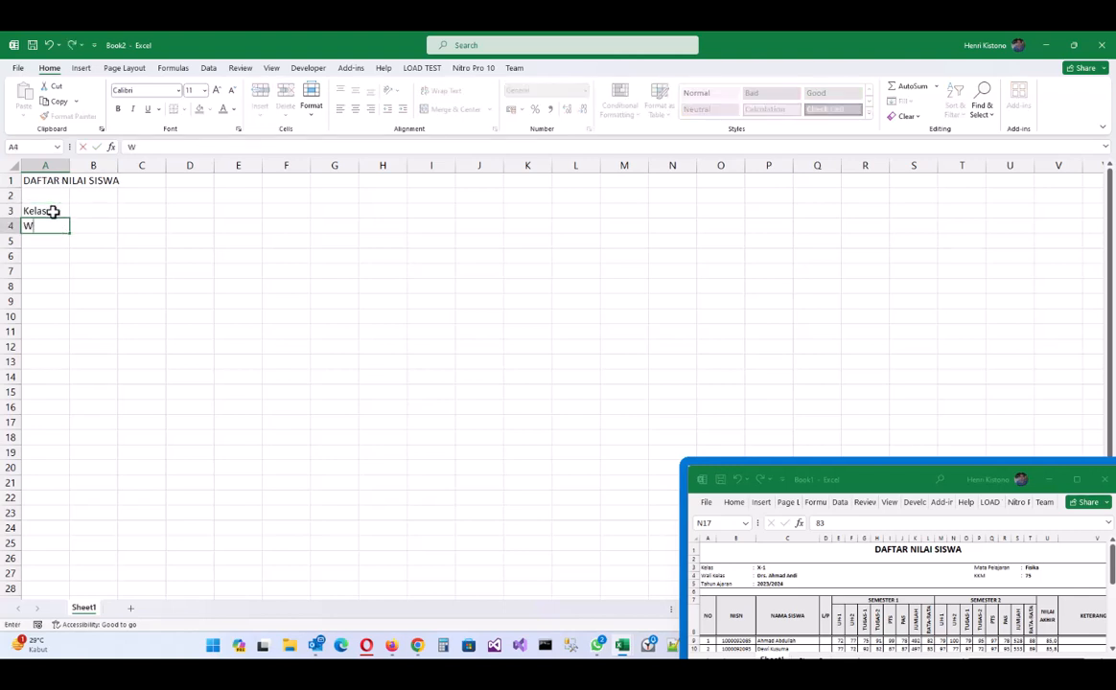
text(ali Kelas)
key(Return)
text(Tahun Ajaran)
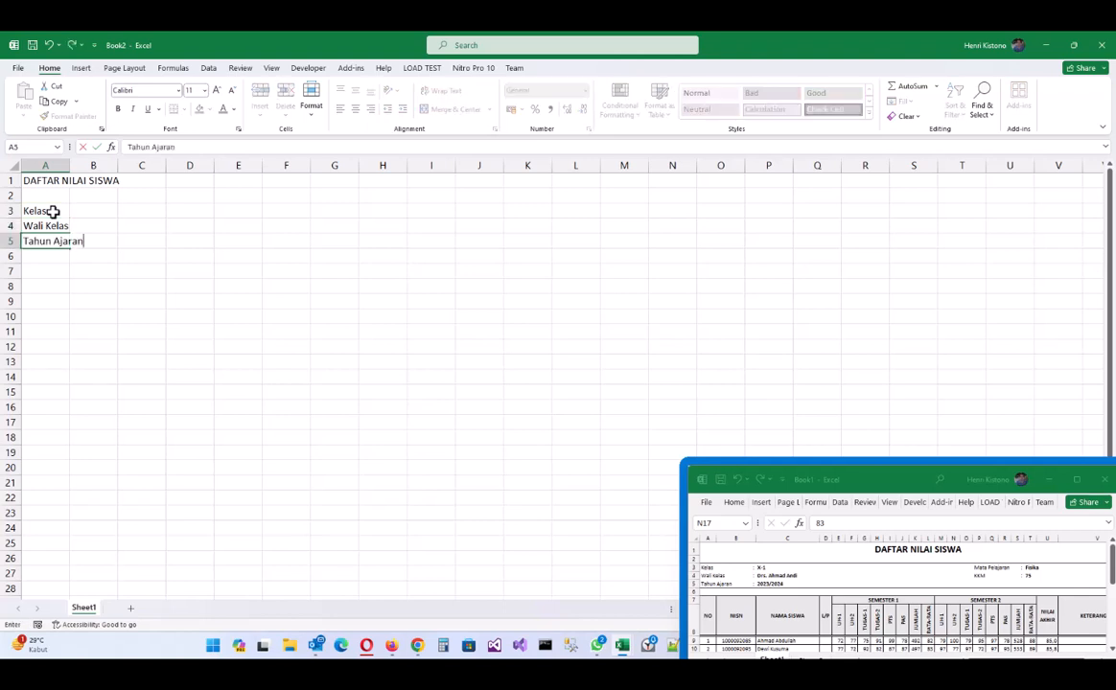
key(Tab)
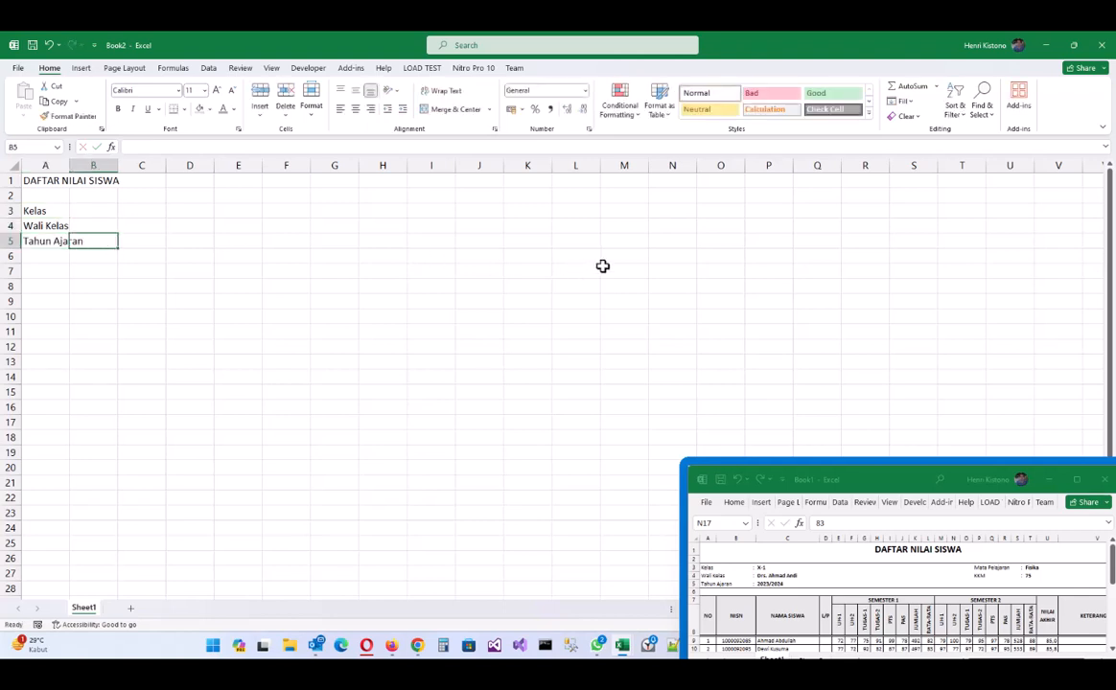
- Enter the labels Mata Pelajaran in P3 and KKM in P4
click(617, 228)
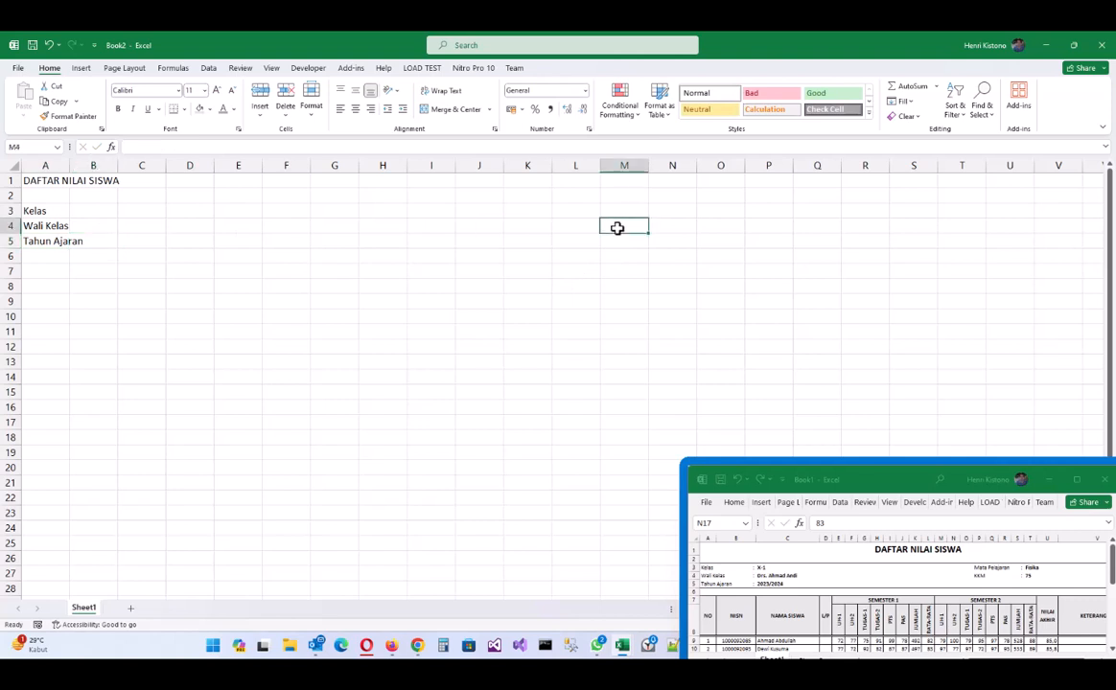
key(Up)
key(Right)
key(Right)
key(Right)
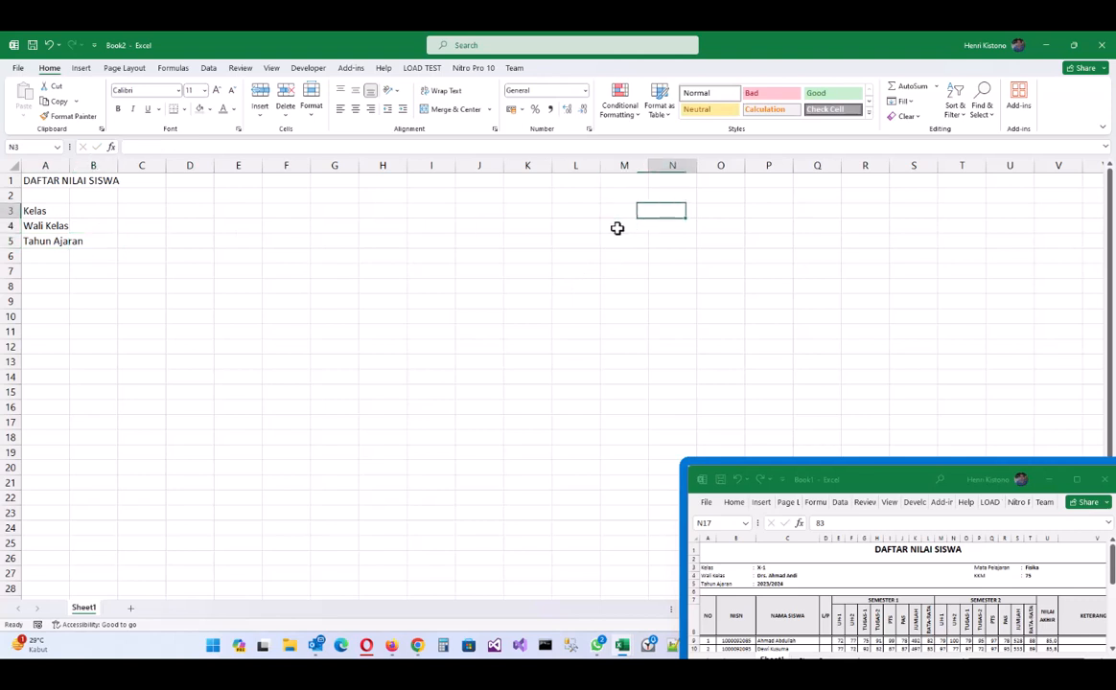
text(Mata Pelajaran)
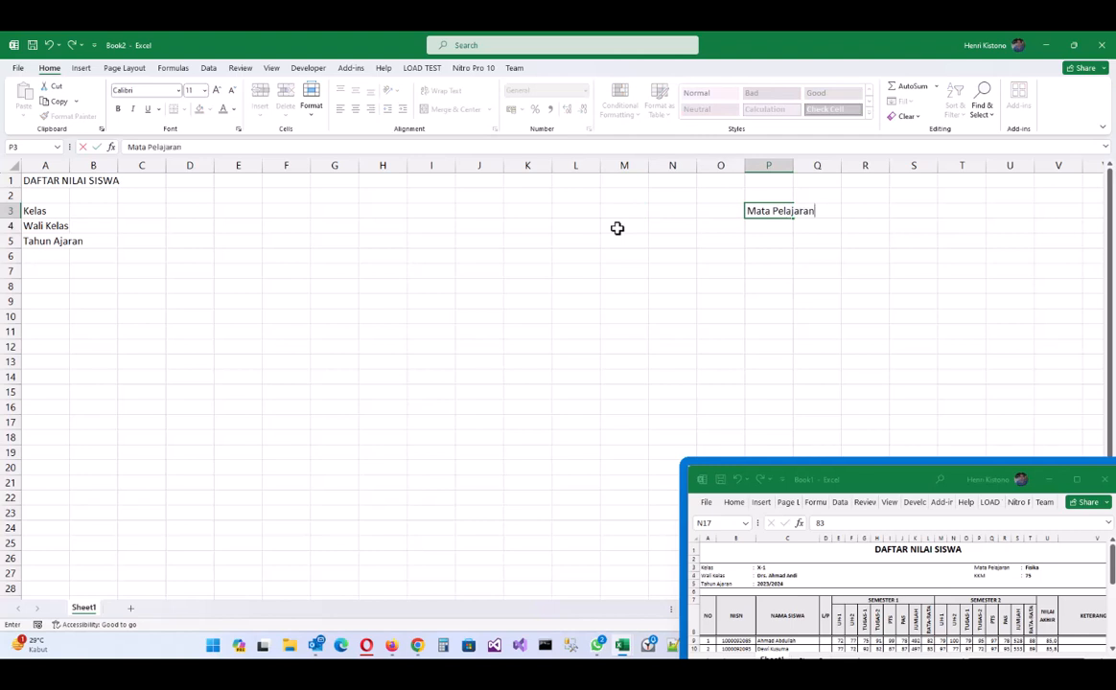
key(Return)
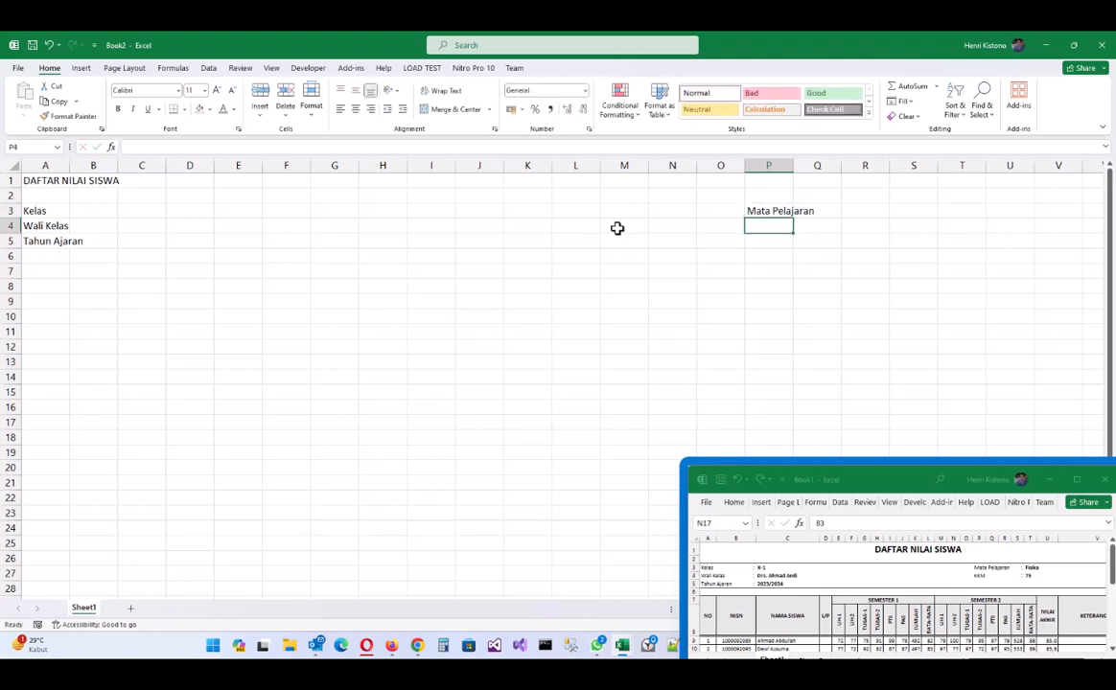
text(KKM)
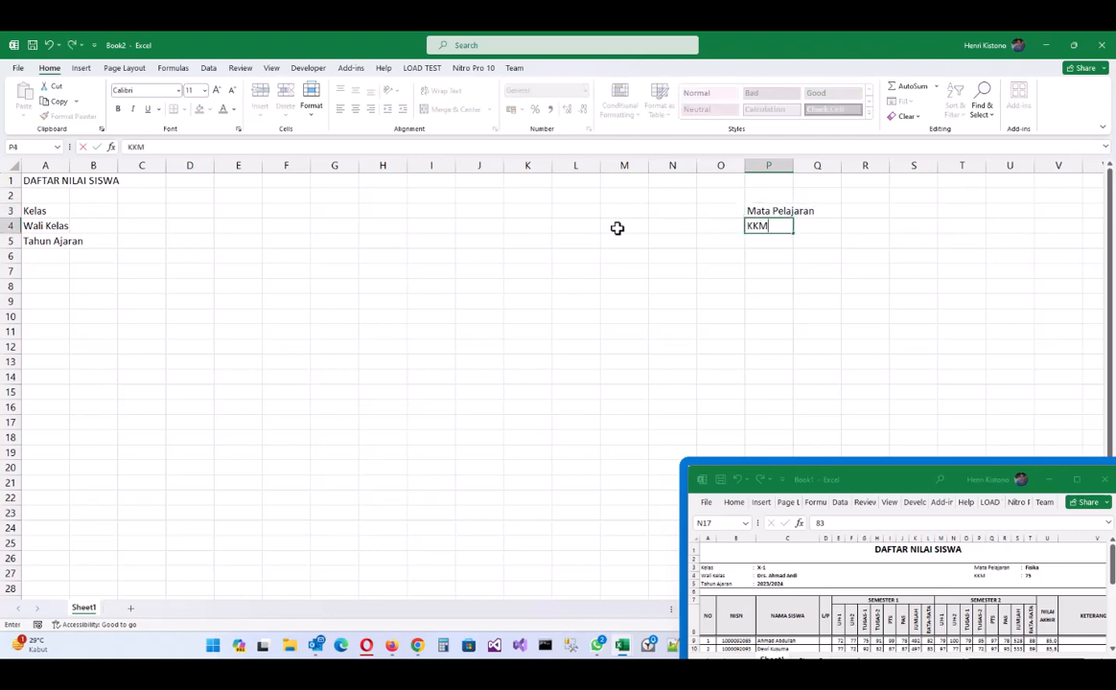
click(47, 275)
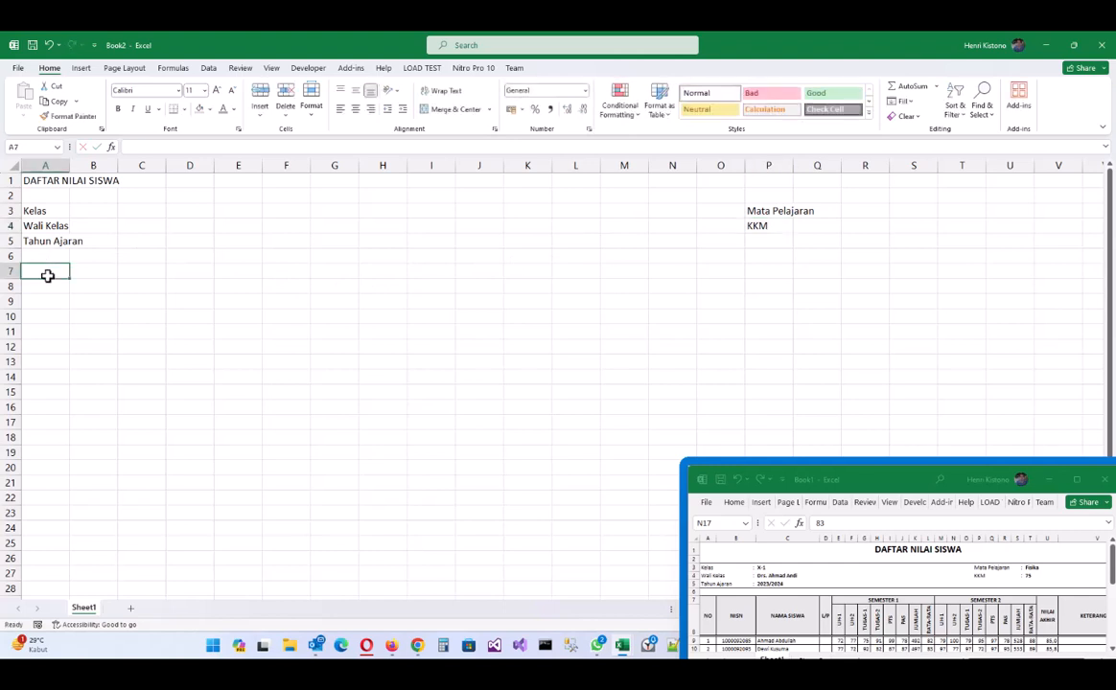
- Type row 7 headers NO, NISN, NAMA SISWA, L/P and SEMESTER 1 across A7:E7
text(NO)
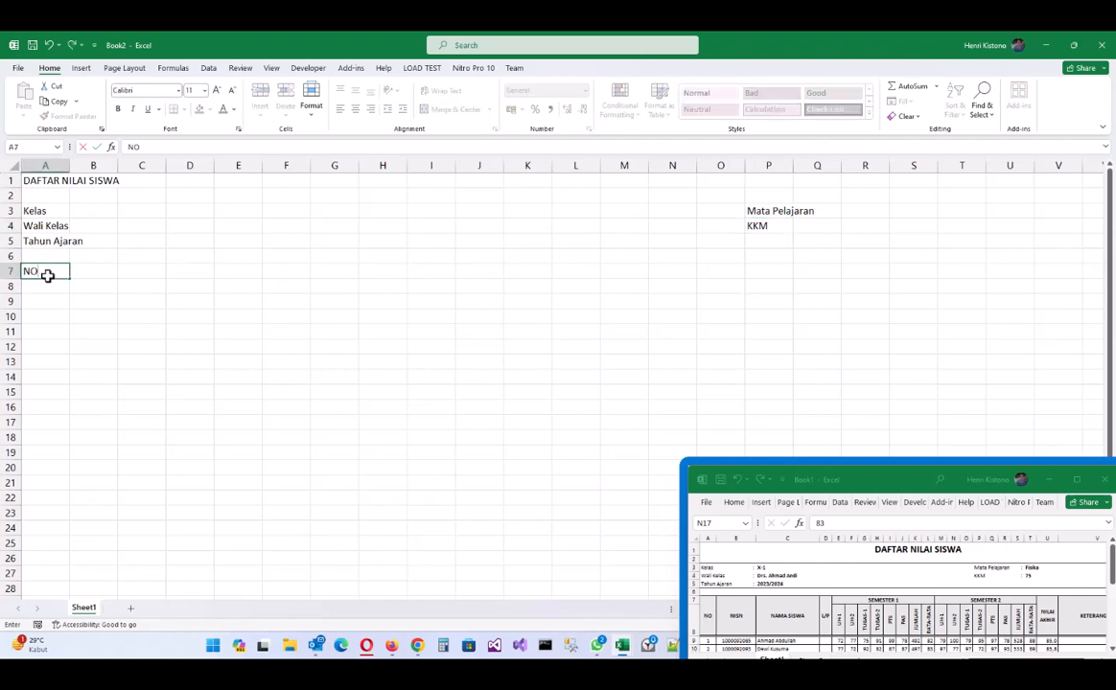
key(Tab)
text(N)
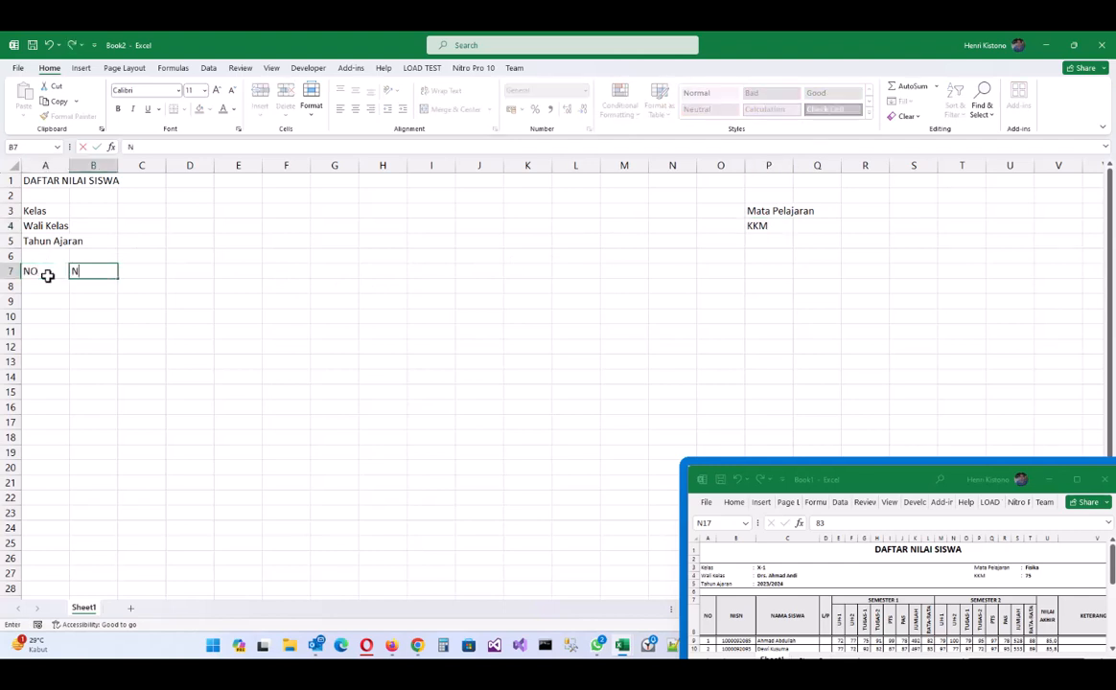
text(ISN)
key(Tab)
text(A)
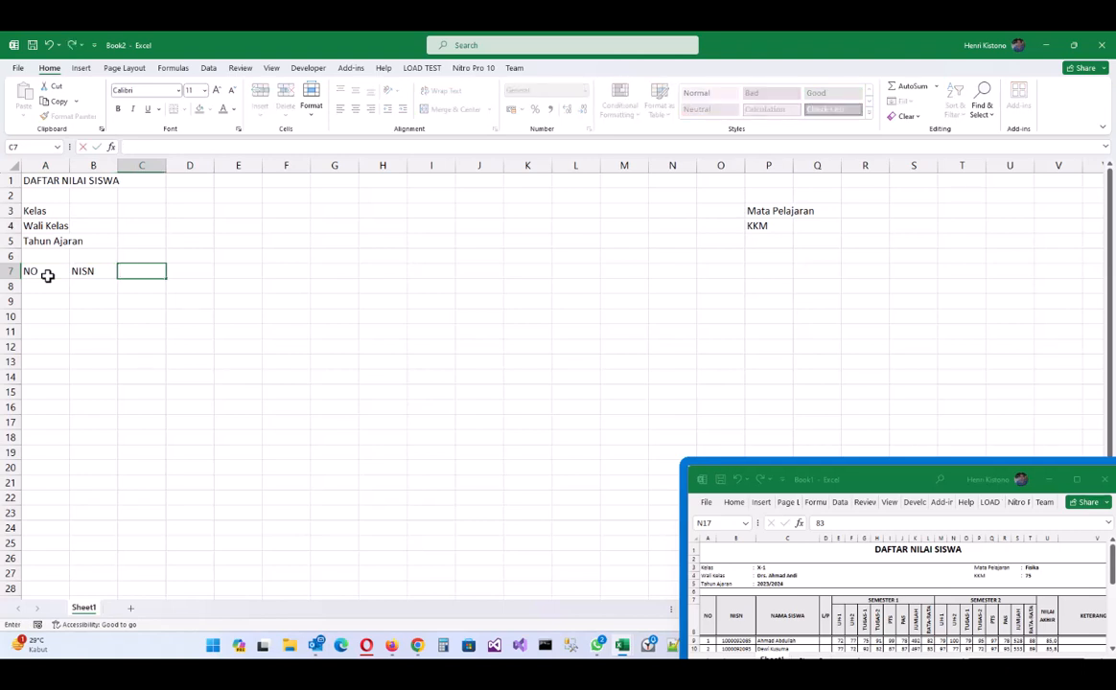
text(NAMA SISW)
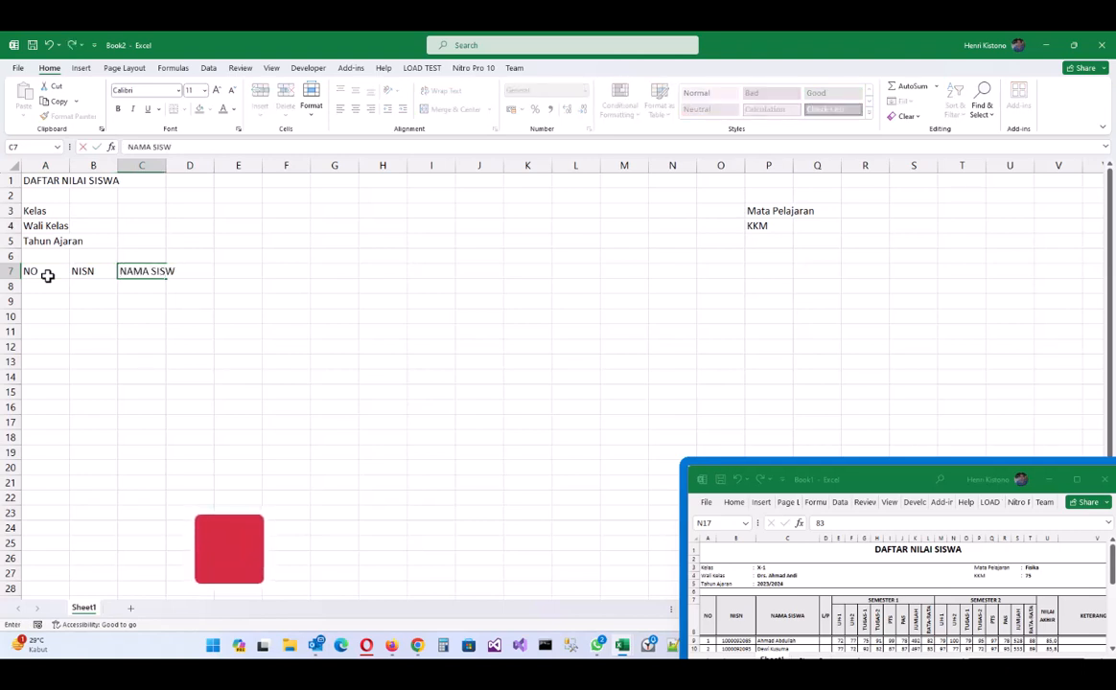
text(A)
key(Tab)
text(L/)
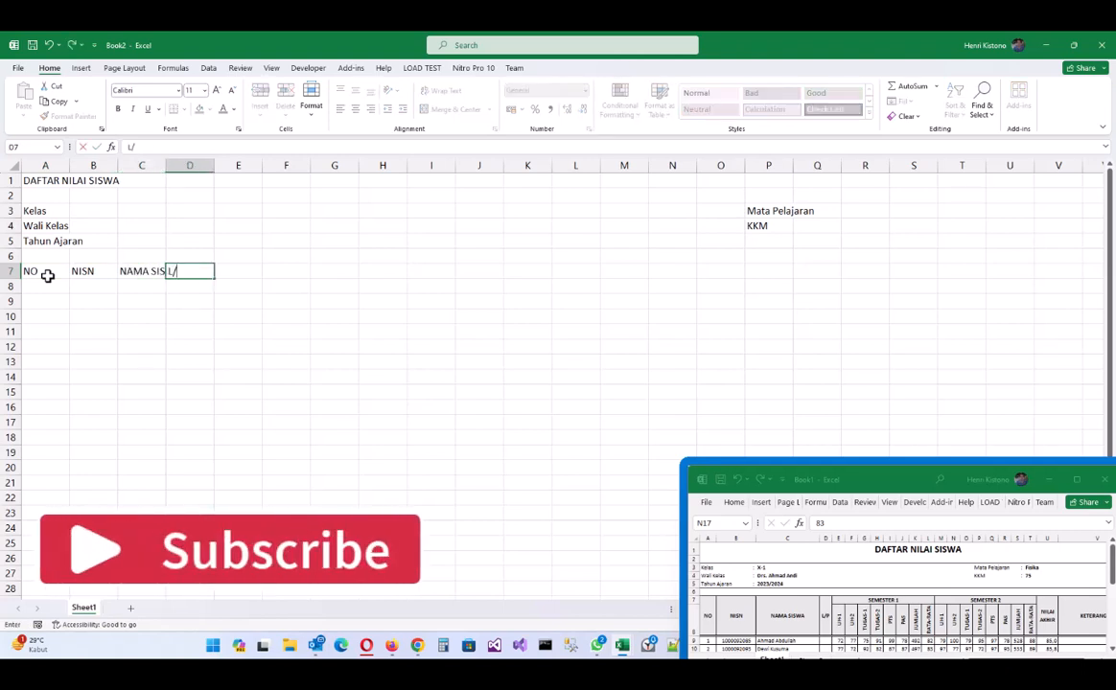
key(Tab)
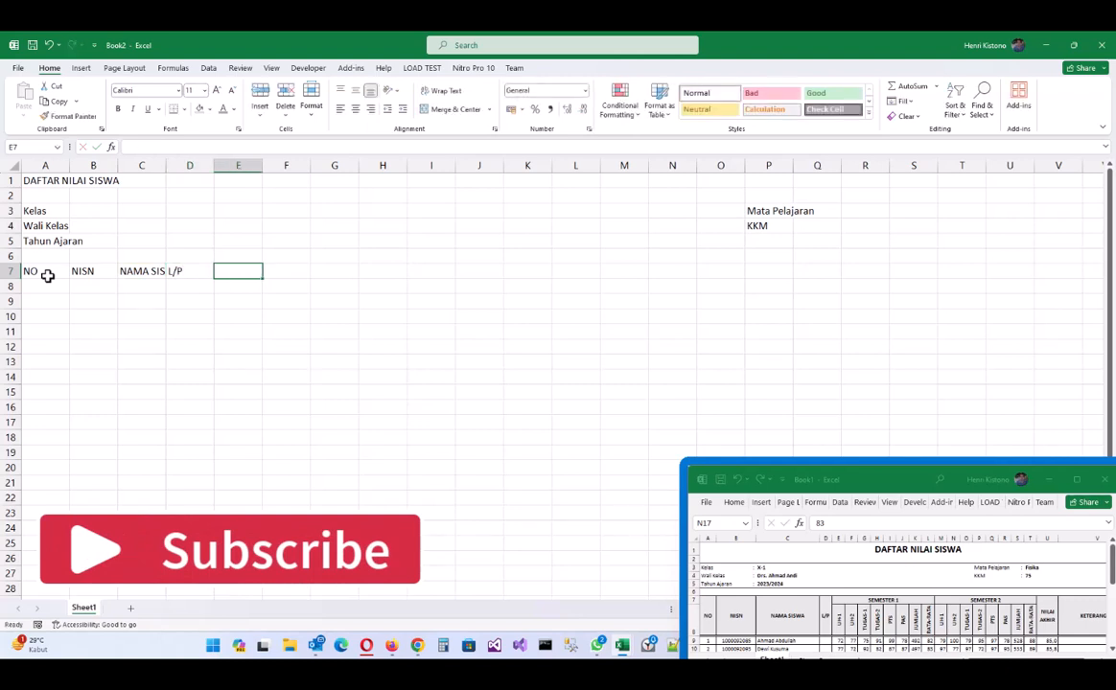
text(S)
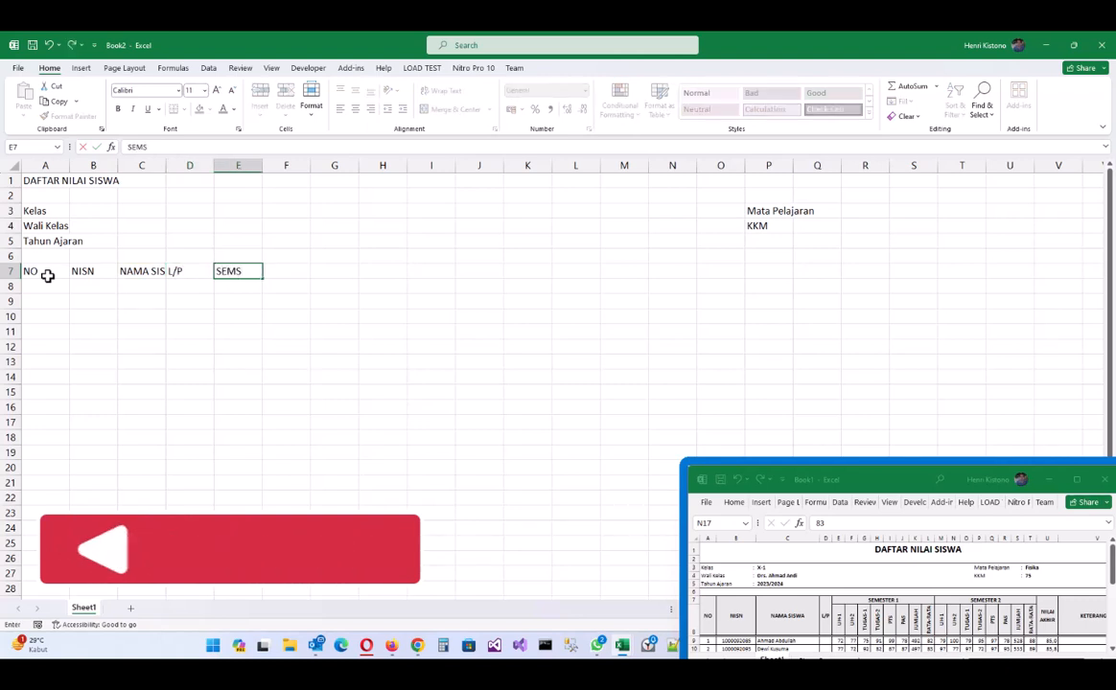
text(EMESTER 1)
key(Return)
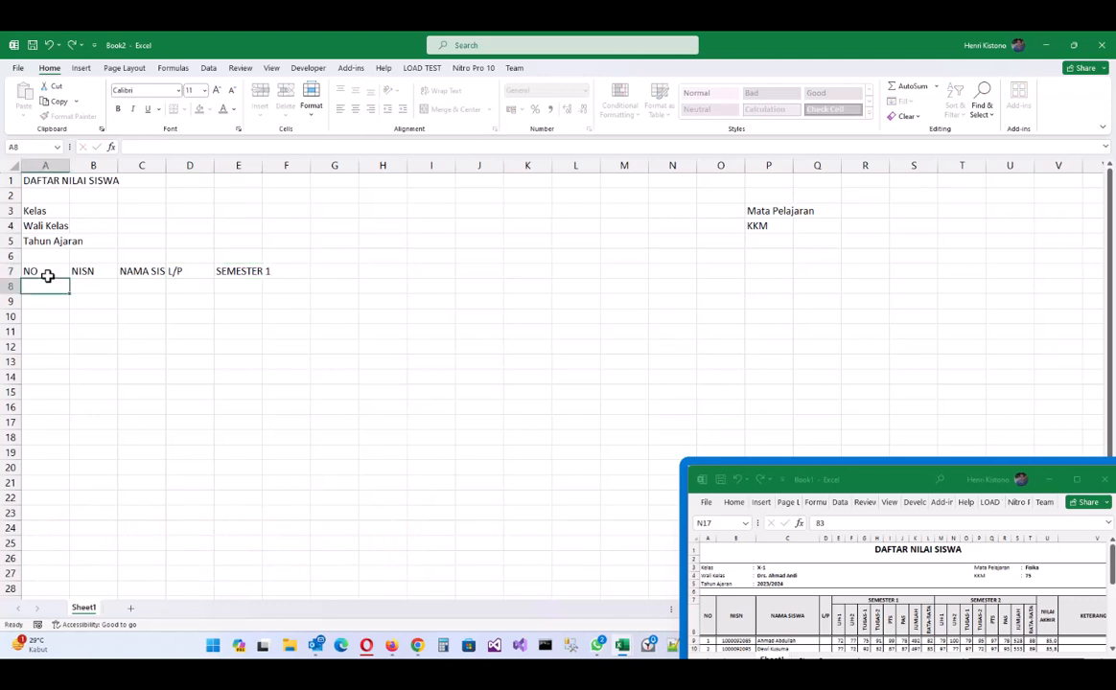
- Enter Semester 1 sub-headings UH-1, UH-2 and TUGAS-1 in E8:G8
text(U)
key(Escape)
key(Right)
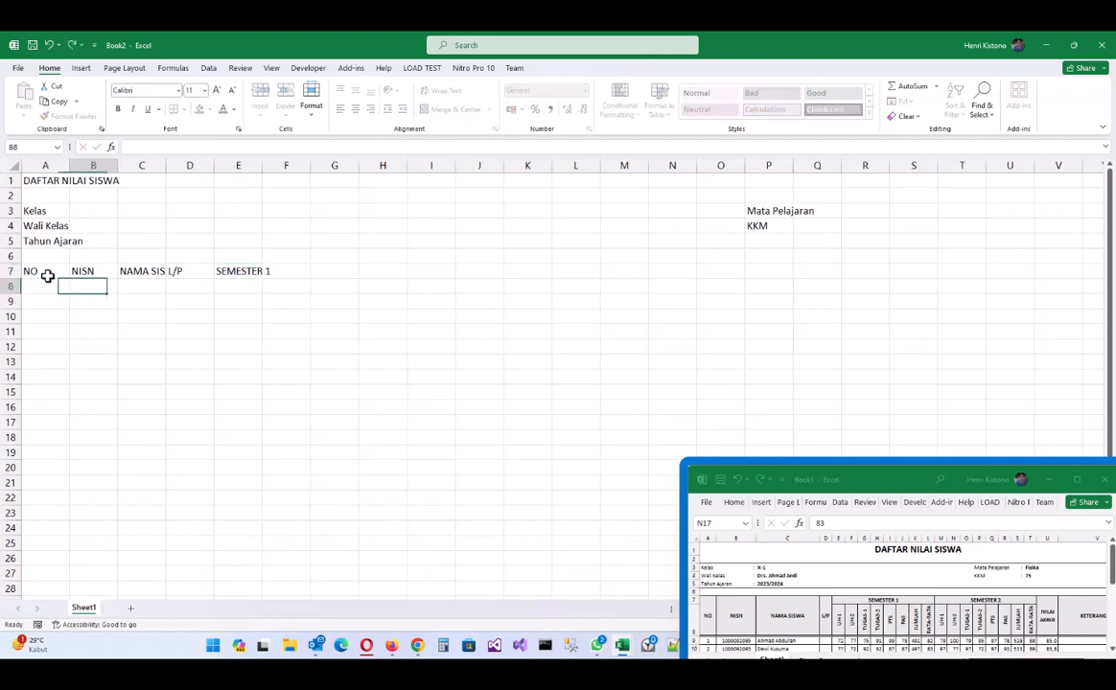
key(Right)
key(Right)
key(Right)
text(UH)
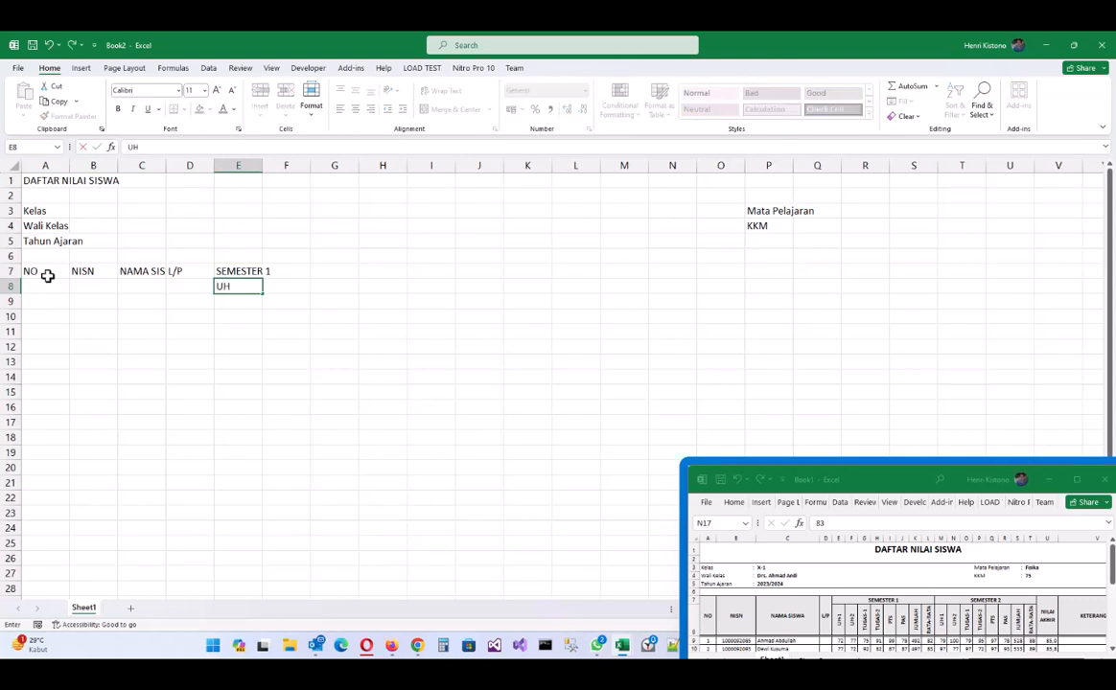
text(-1)
key(Tab)
text(UH-2)
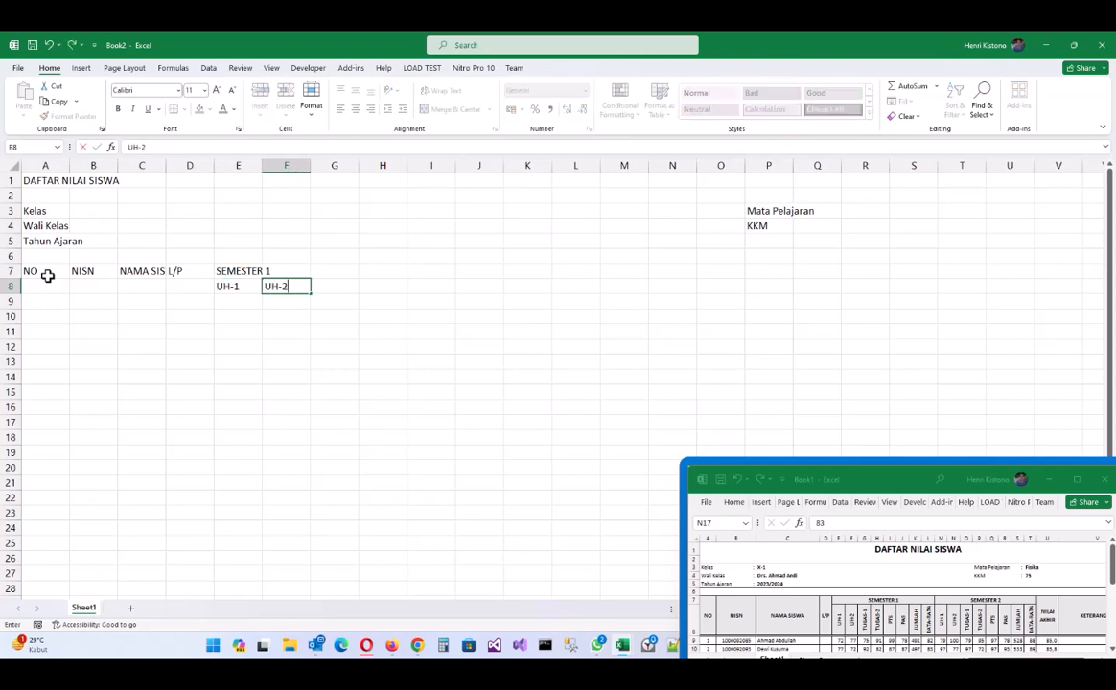
key(Tab)
text(TUGAS-)
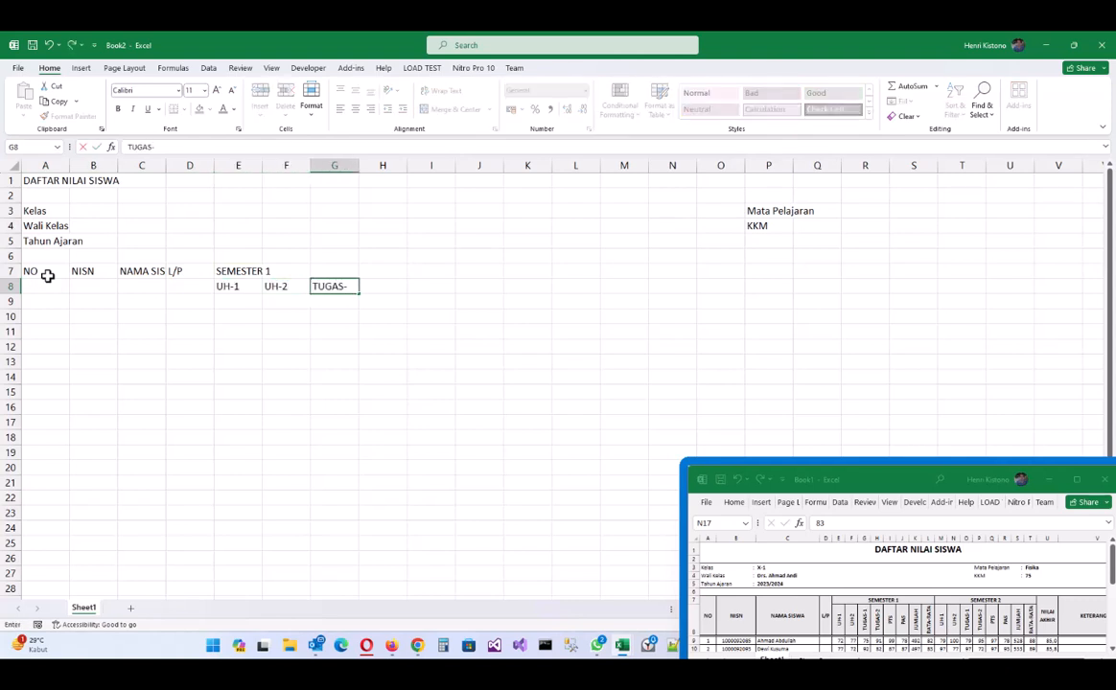
text(1)
key(Tab)
- Continue row 8 with TUGAS-2, PTS, PAS, JUMLAH and RATA-RATA in H8:L8
text(TUGAS-2)
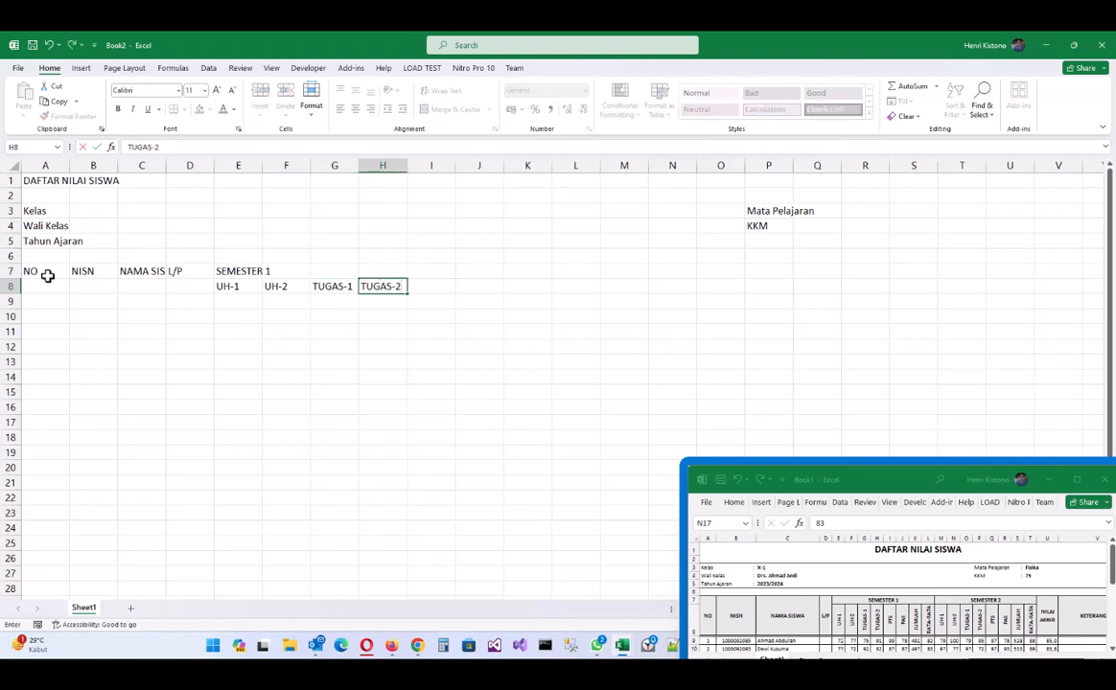
key(Tab)
text(PTS)
key(Tab)
text(PAS)
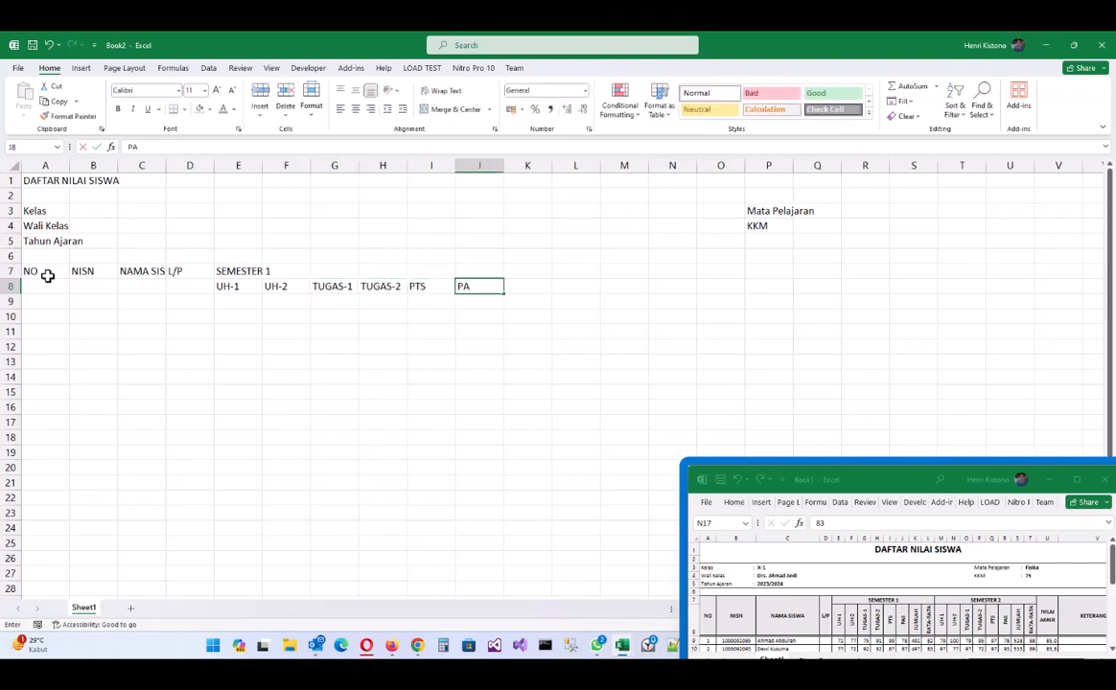
key(Tab)
text(JUMLAH)
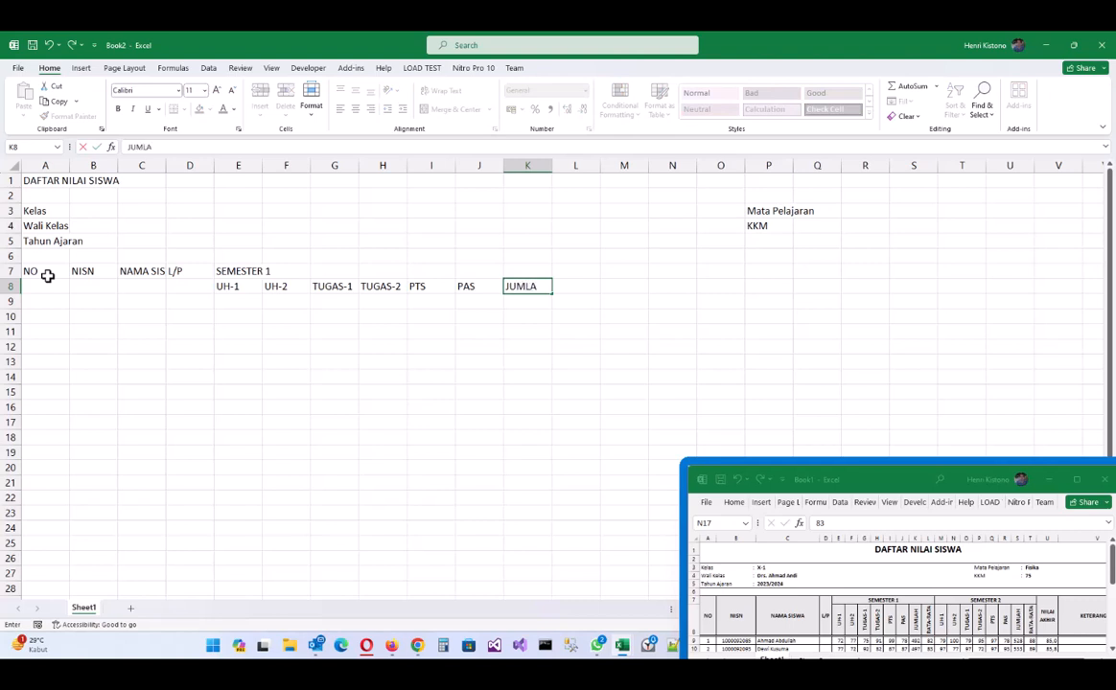
key(Tab)
text(RATA-RATA)
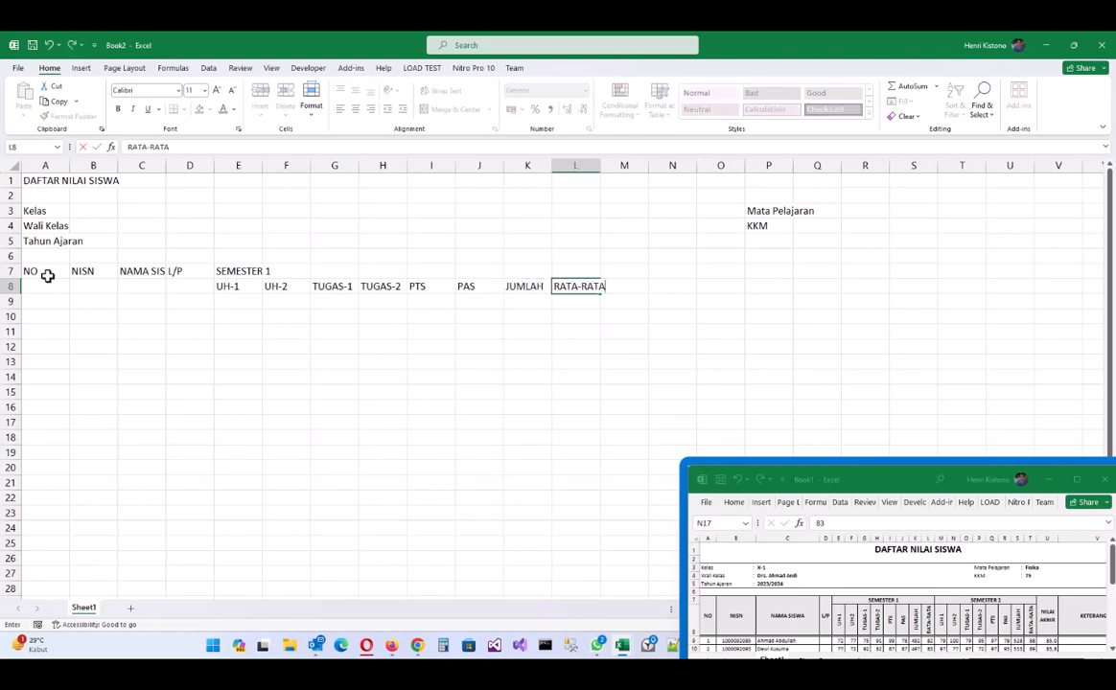
key(Tab)
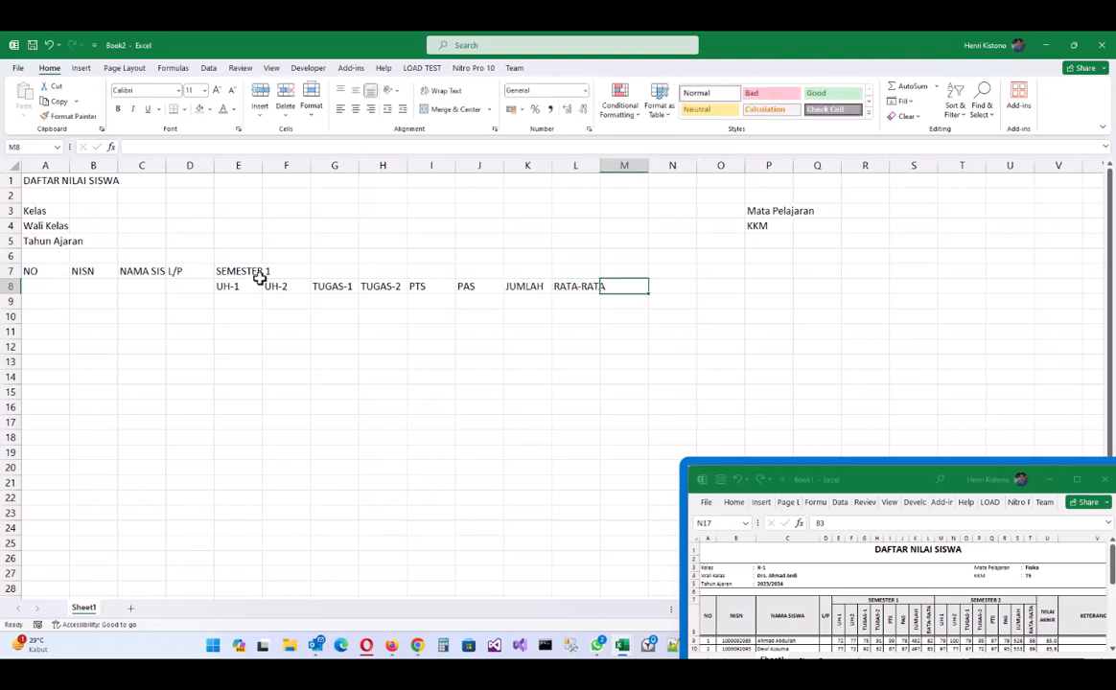
- Copy the Semester 1 heading block E7:L8 to M7 and relabel it SEMESTER 2
mouse_move(238, 271)
mouse_down()
mouse_move(501, 293)
mouse_move(568, 285)
mouse_up()
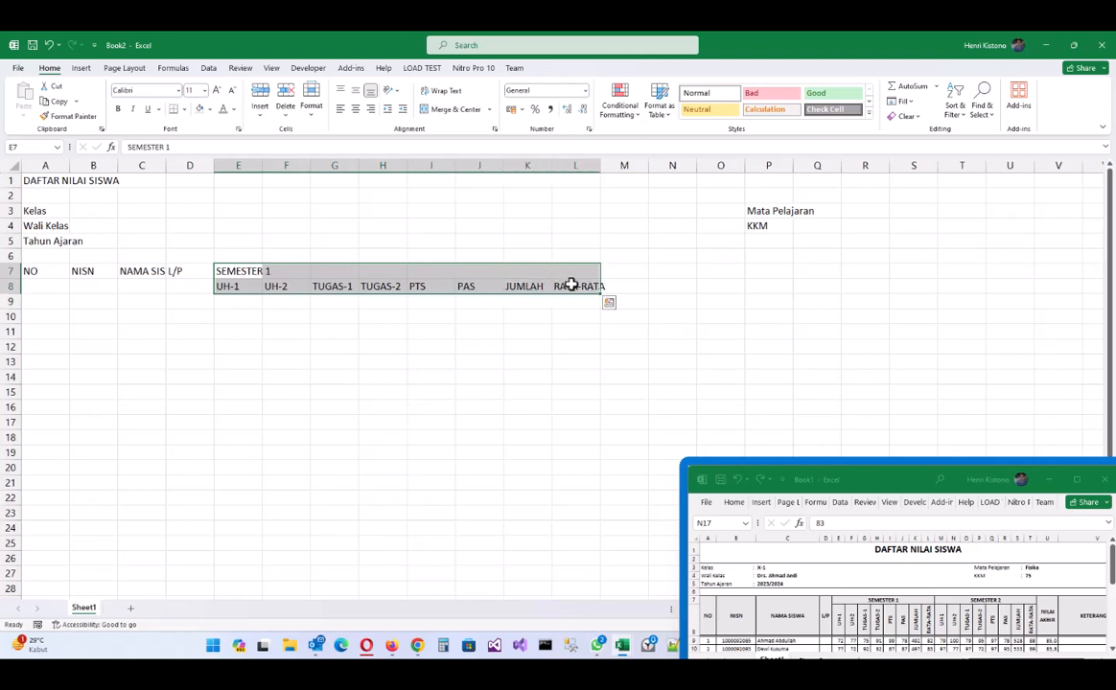
key(ctrl+c)
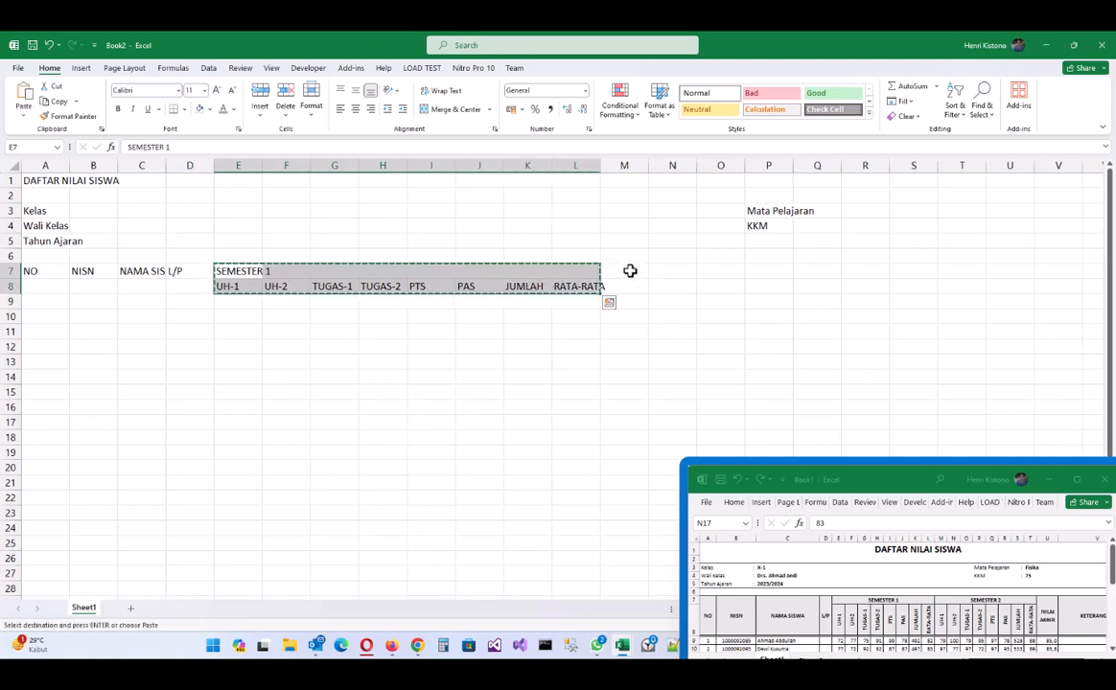
click(633, 272)
key(ctrl+v)
double_click(652, 272)
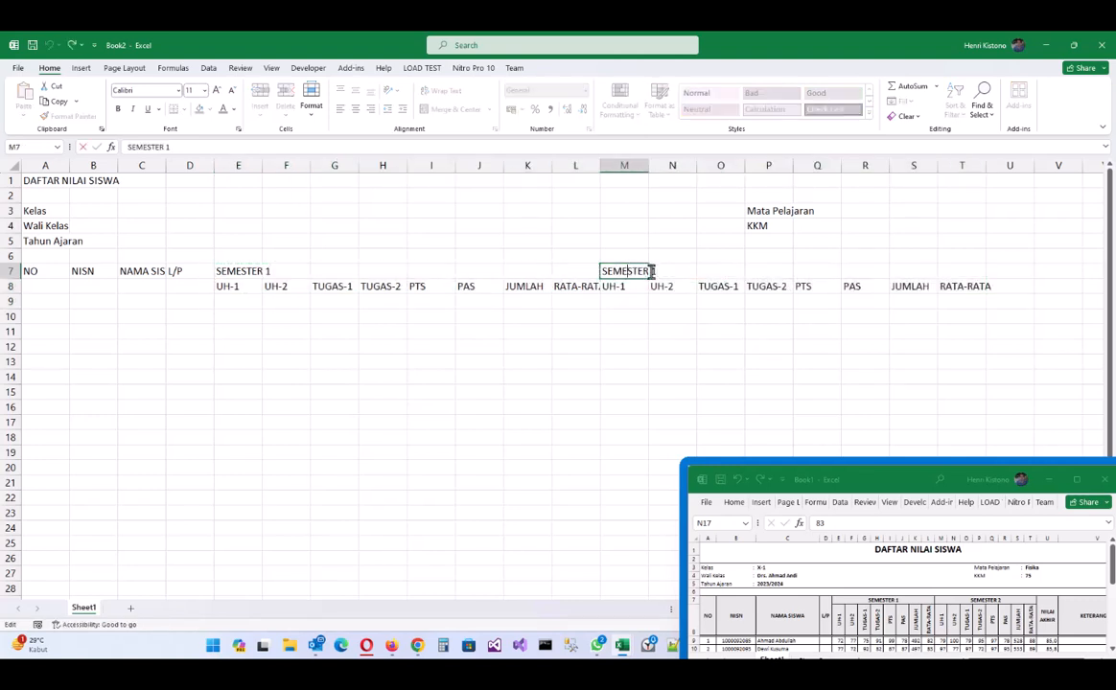
key(BackSpace)
text(2)
key(Tab)
- Add the headings NILAI AKHIR in U7 and KETERANGAN in V7
click(1010, 272)
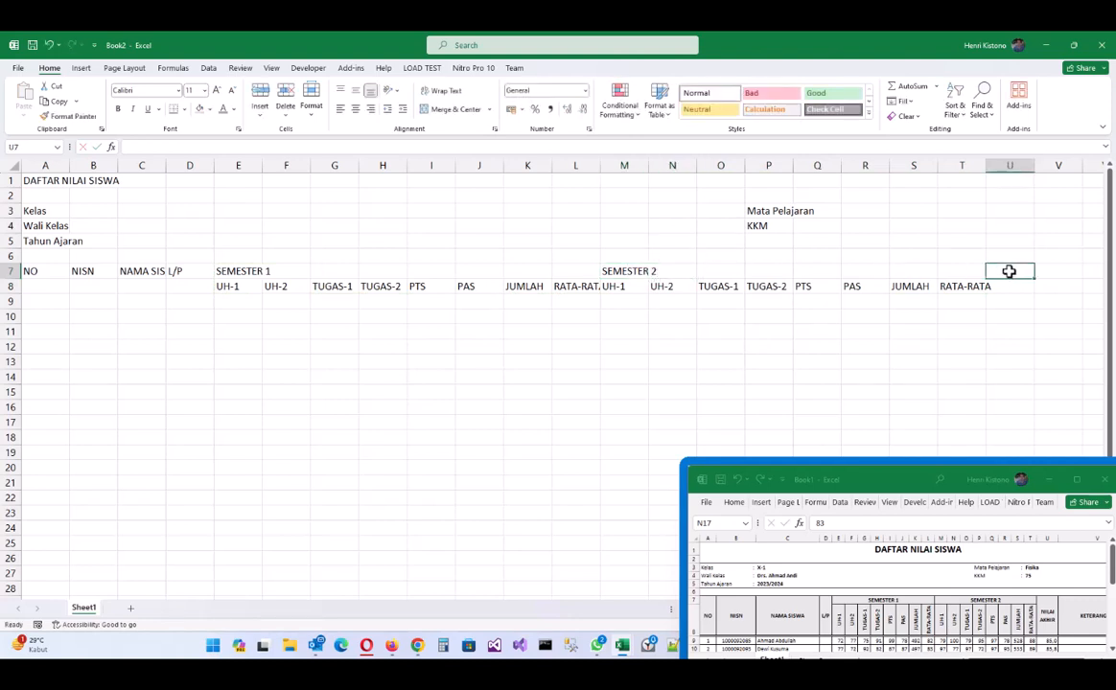
text(NILAI)
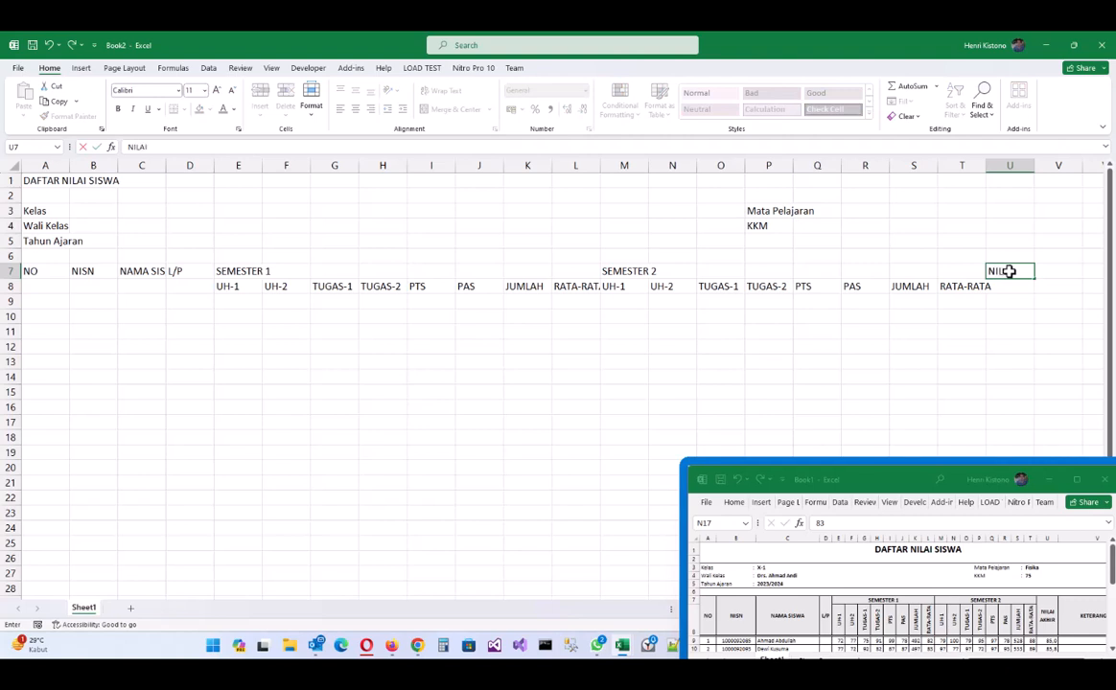
text( AKHIR)
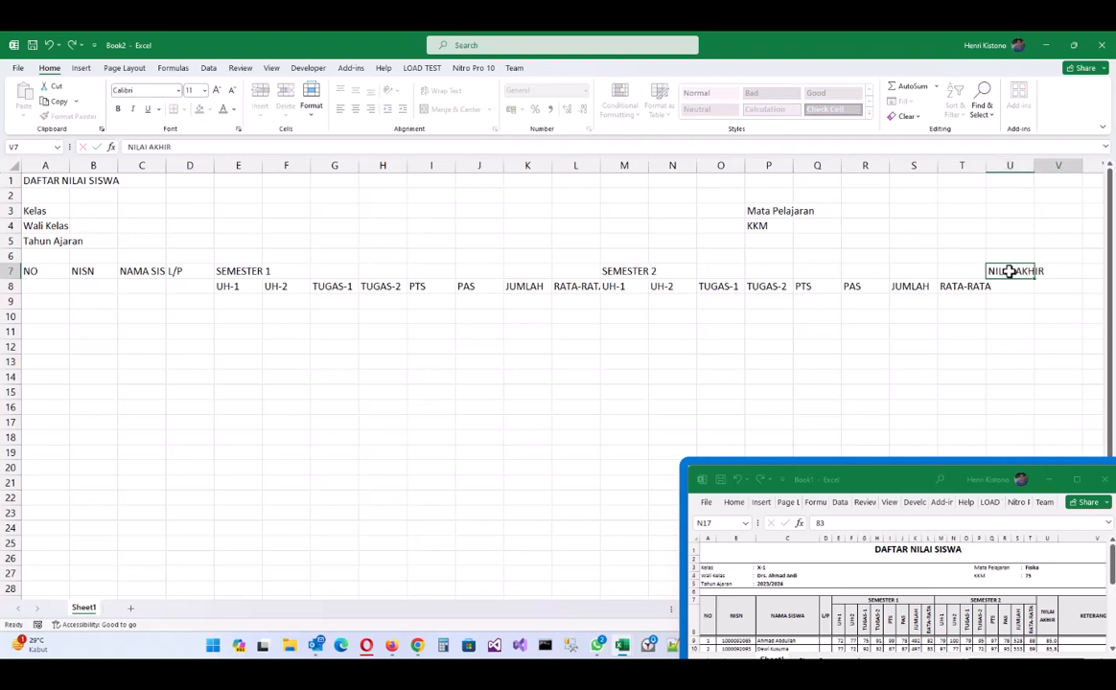
key(Tab)
text(KETERANGAN)
key(Return)
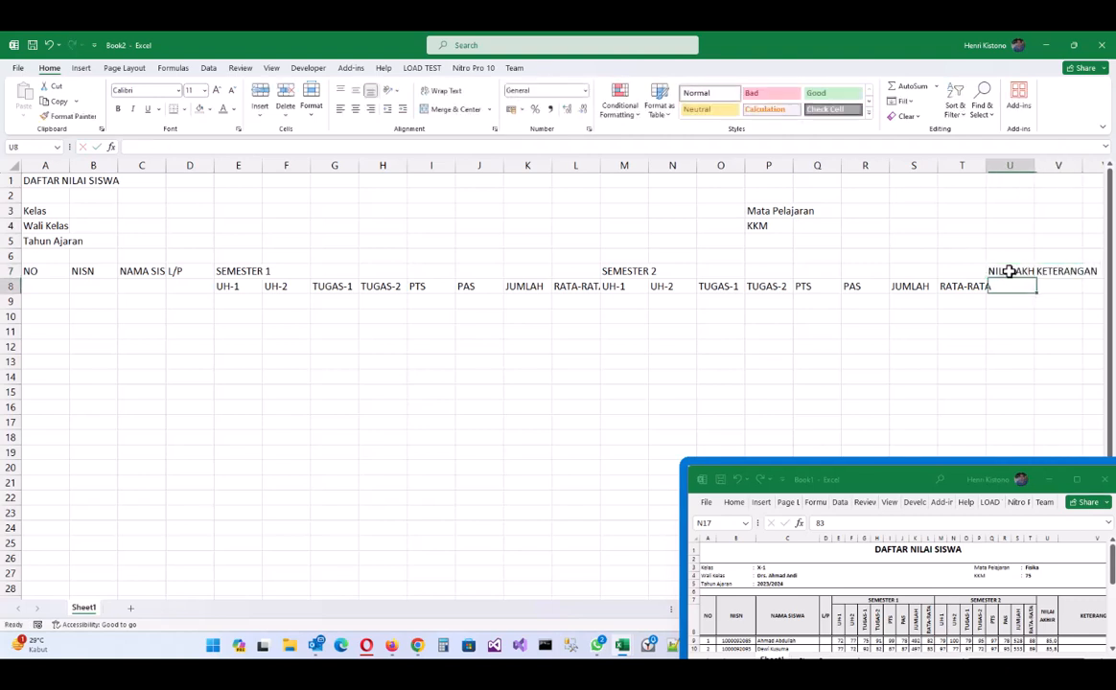
click(57, 181)
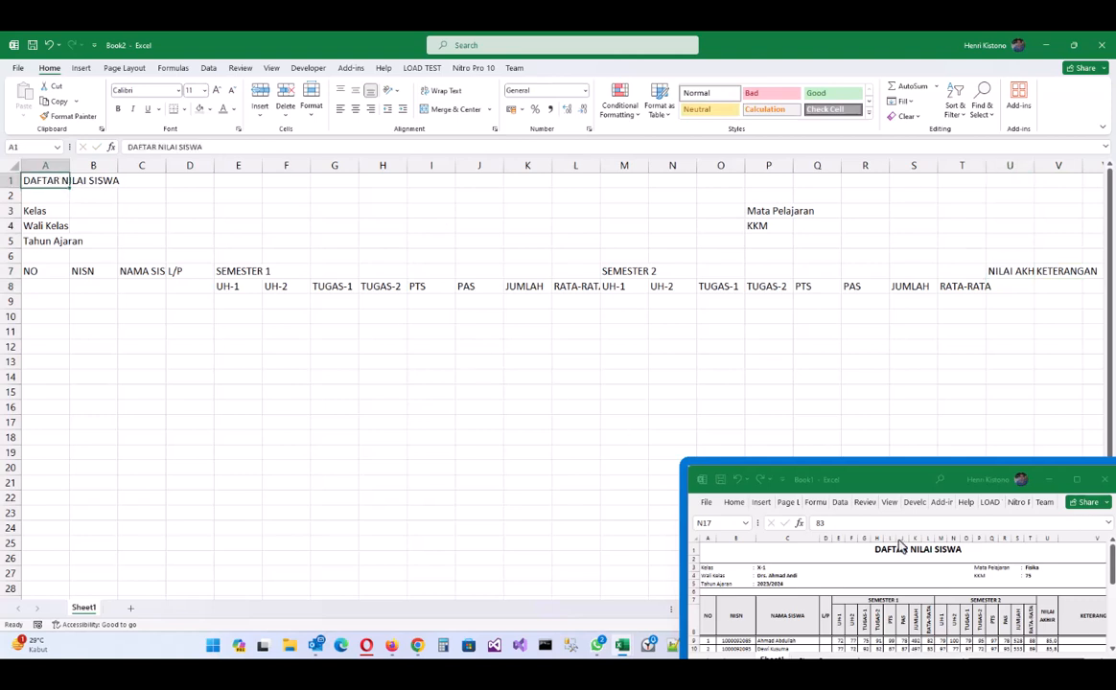
- Merge and centre the title across A1:V1, make it bold and raise it to 18 pt
shift+click(1054, 182)
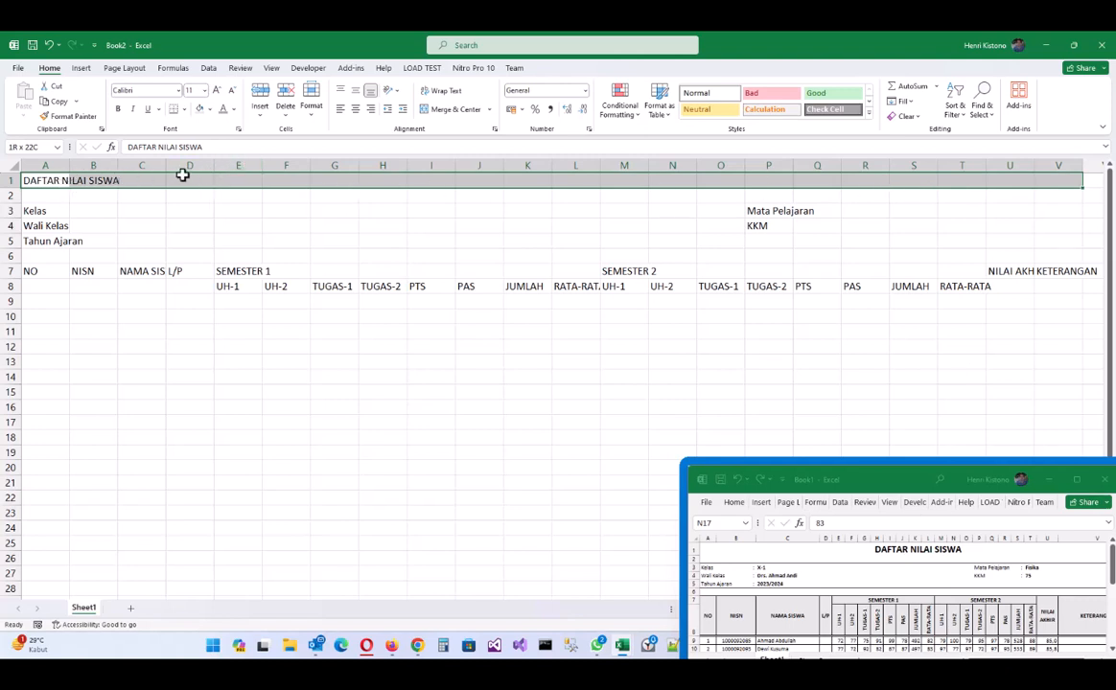
click(455, 110)
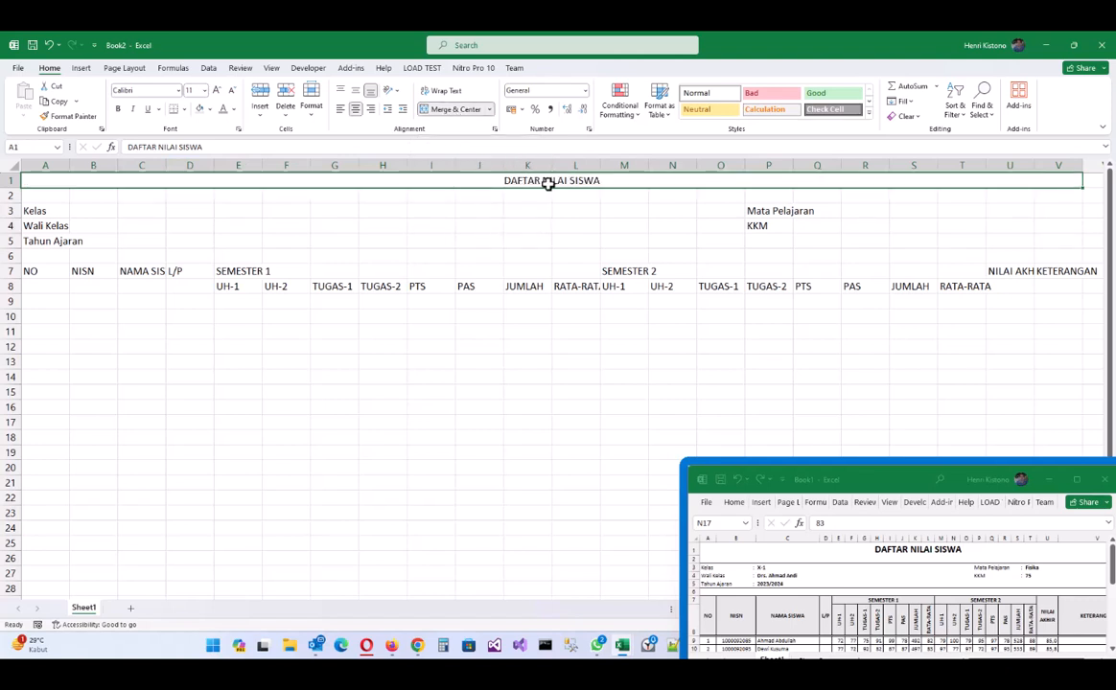
click(118, 110)
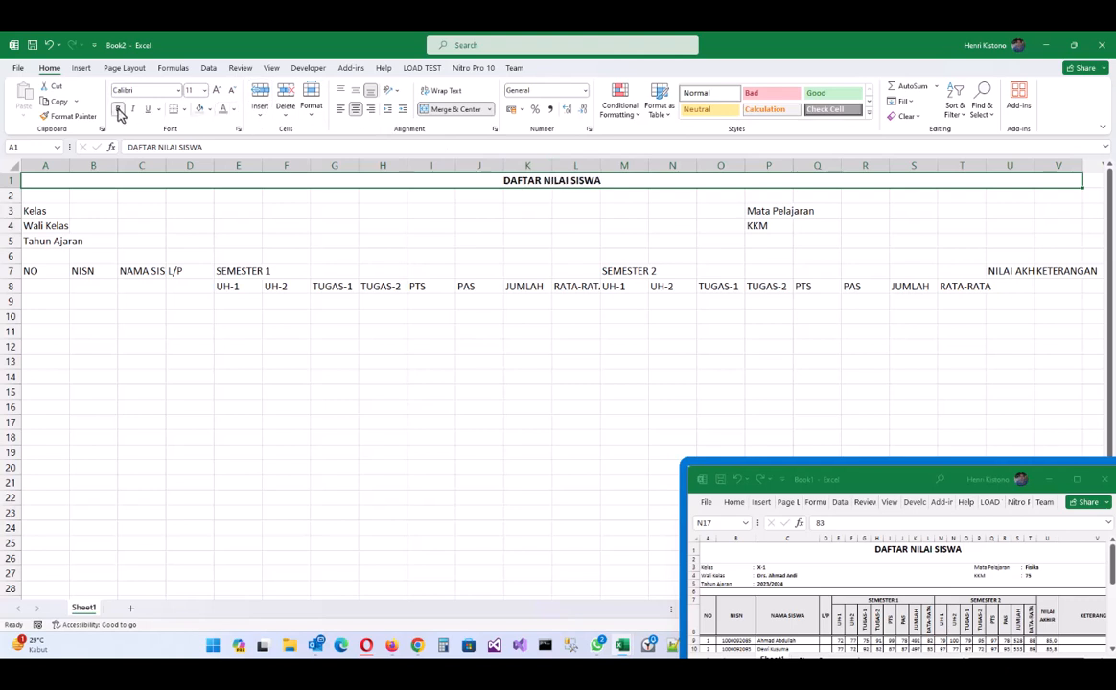
click(217, 91)
click(217, 91)
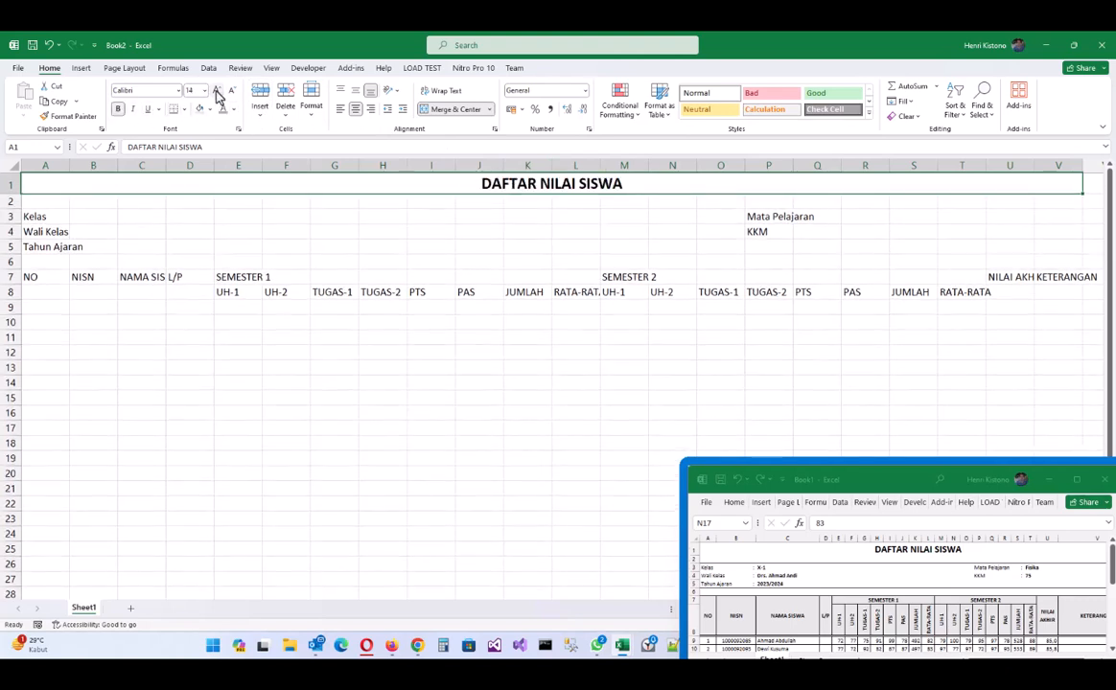
click(219, 95)
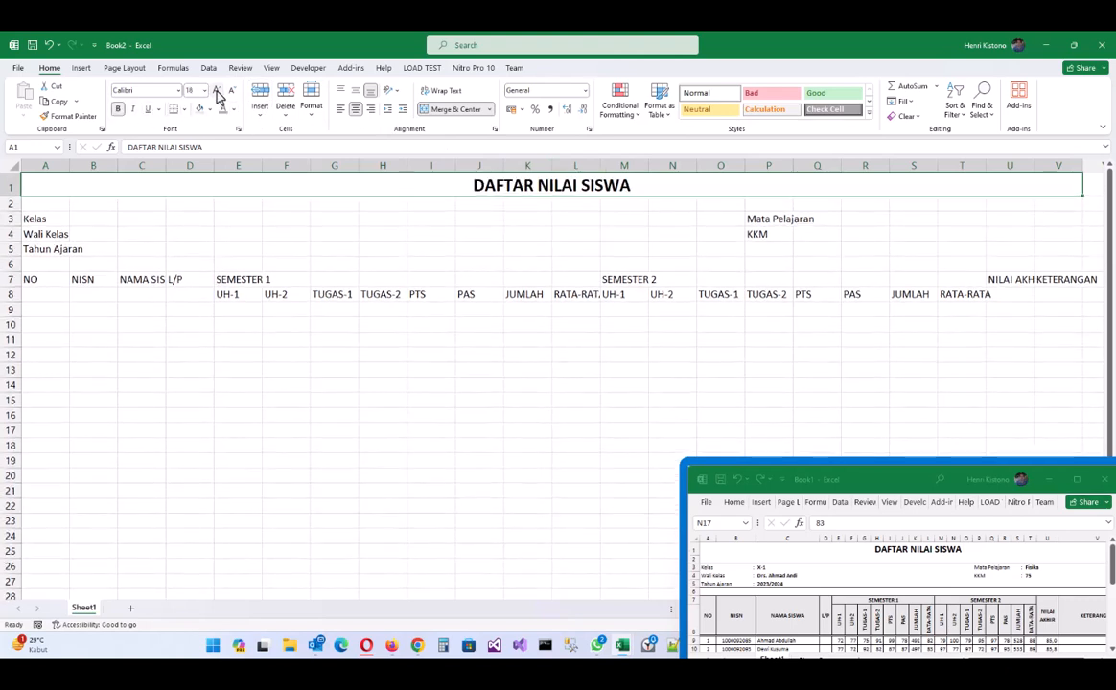
- Merge A3:B3 into one cell for the Kelas label and left-align it
click(57, 221)
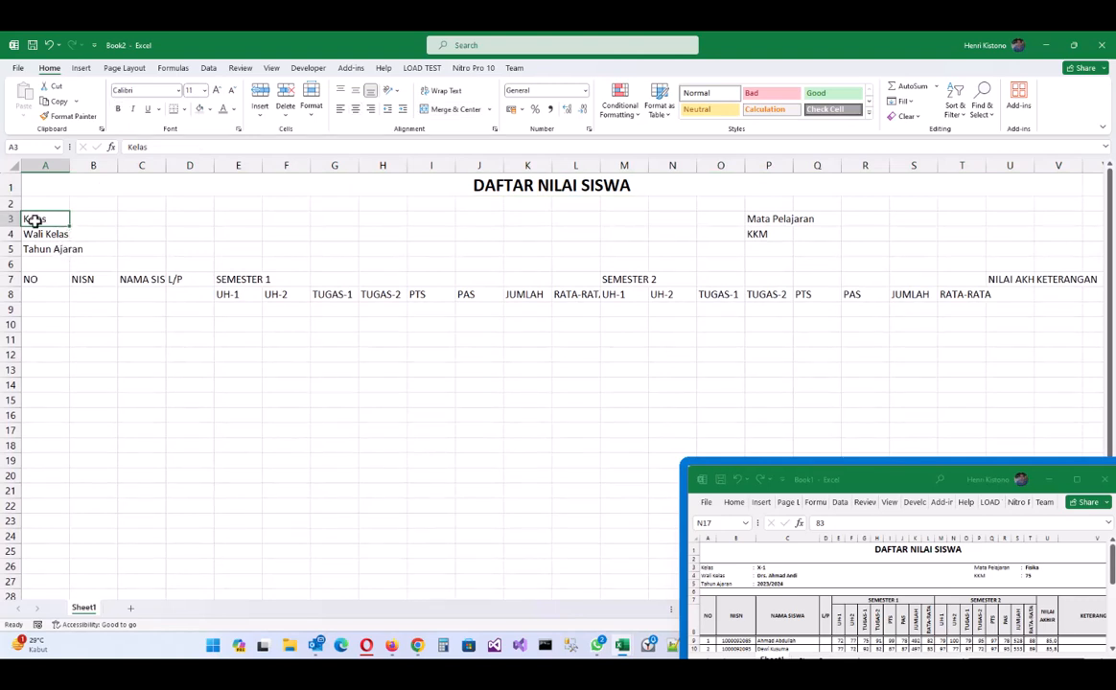
drag(35, 220, 93, 220)
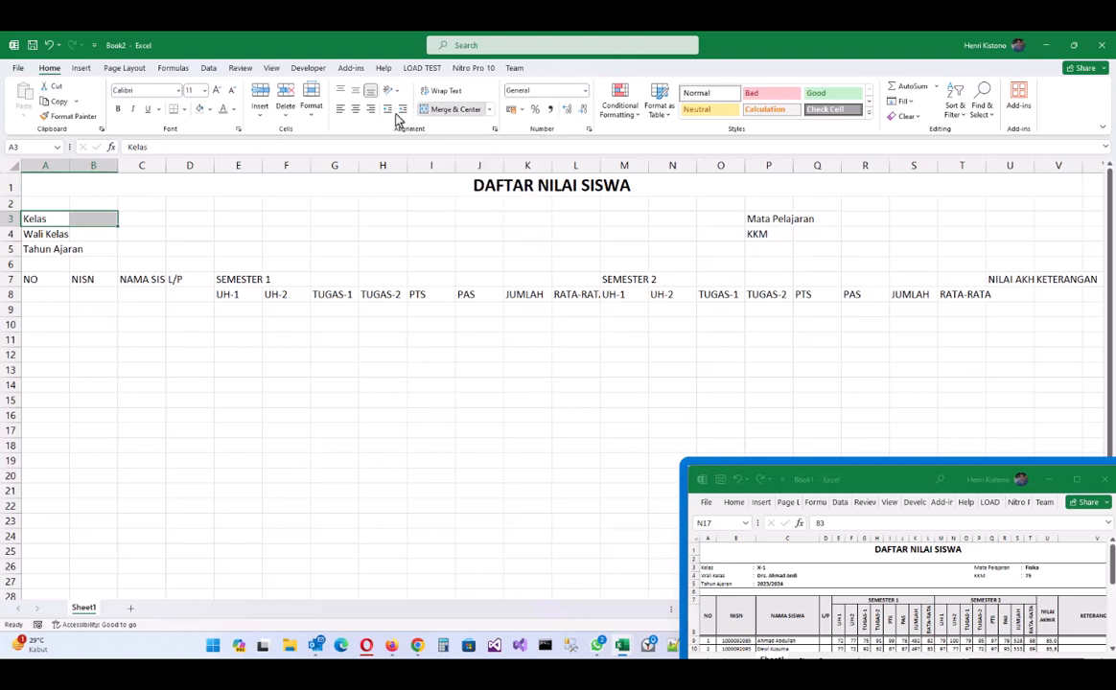
click(449, 109)
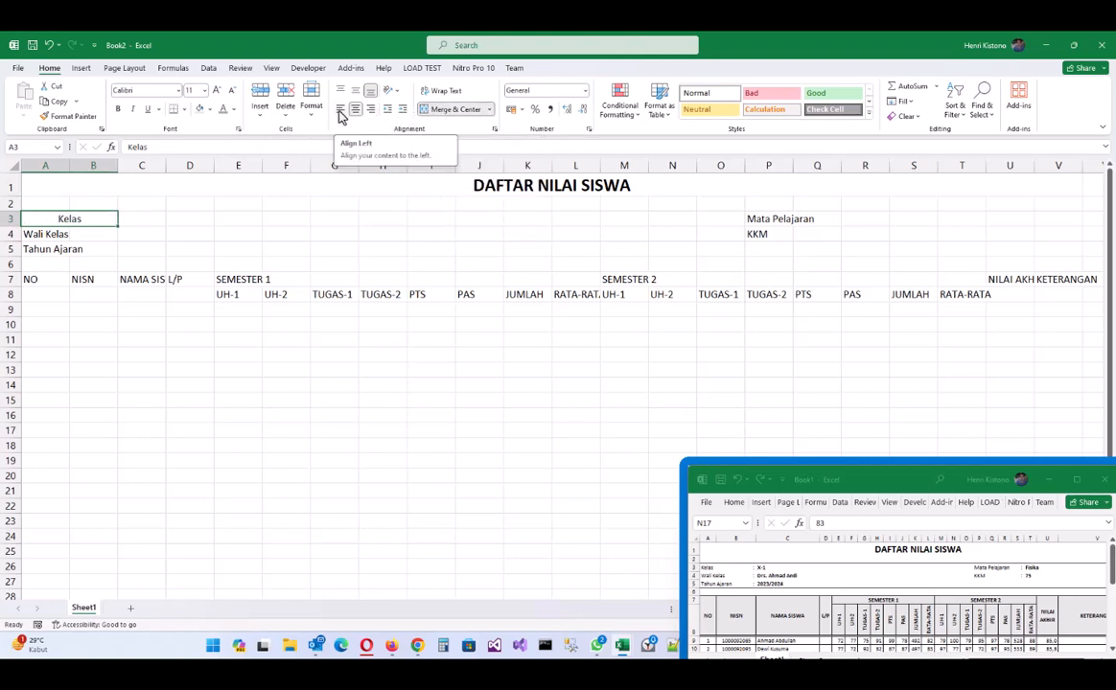
click(340, 111)
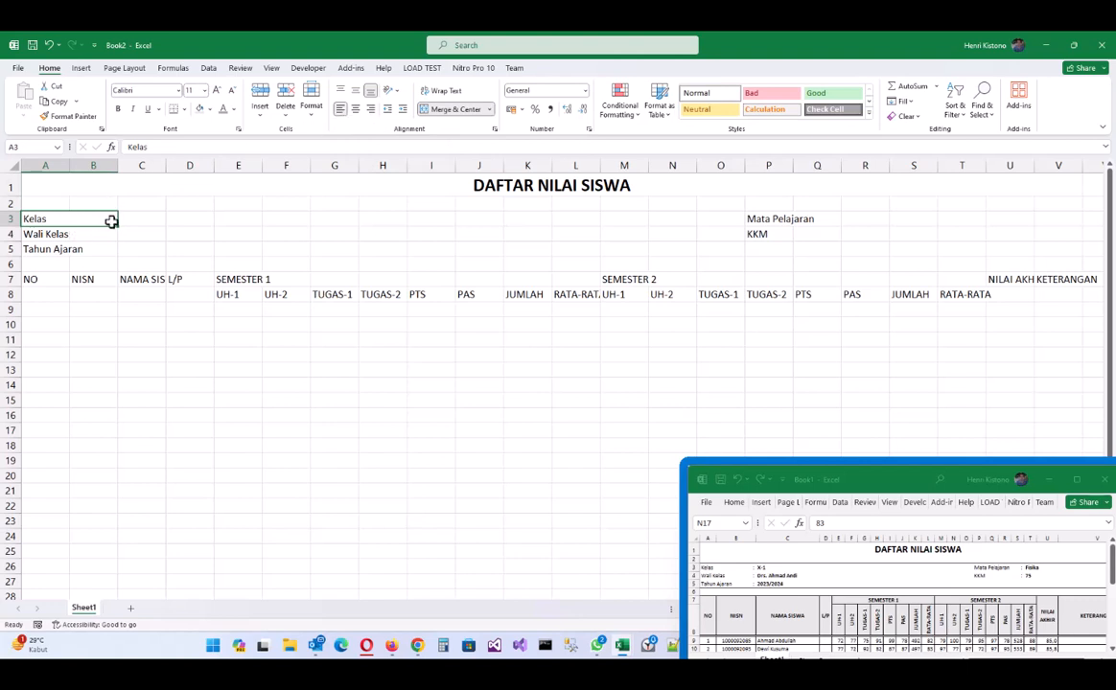
right_click(57, 218)
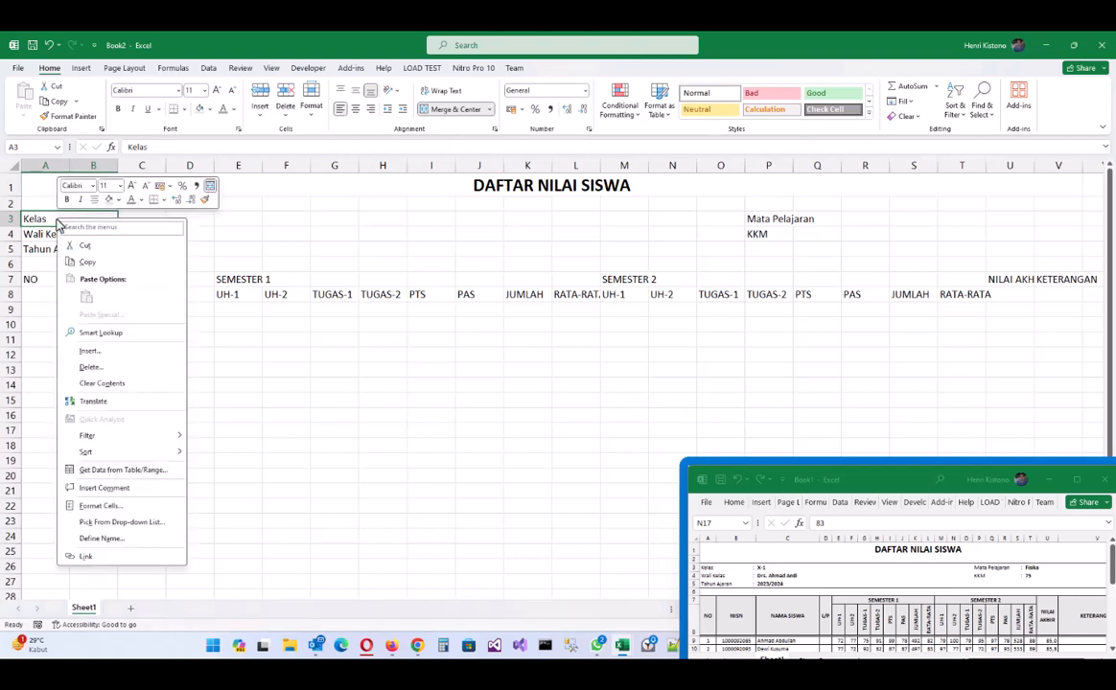
- Apply a custom @-based number format to the Kelas cell that appends a trailing colon
click(130, 503)
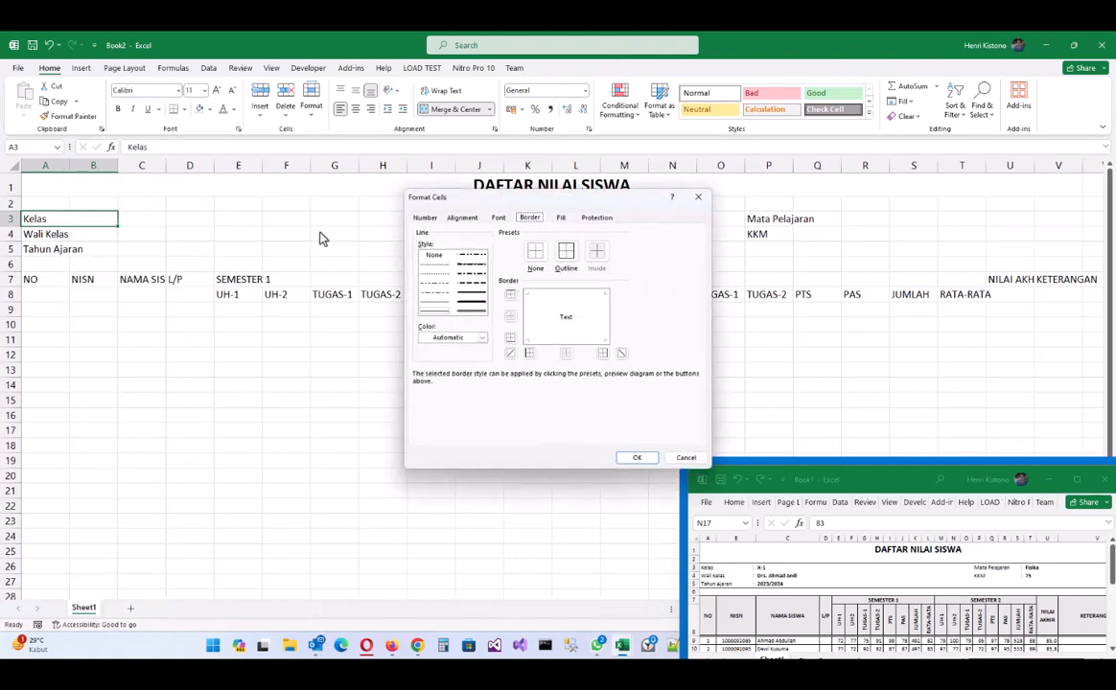
drag(427, 198, 228, 231)
click(222, 250)
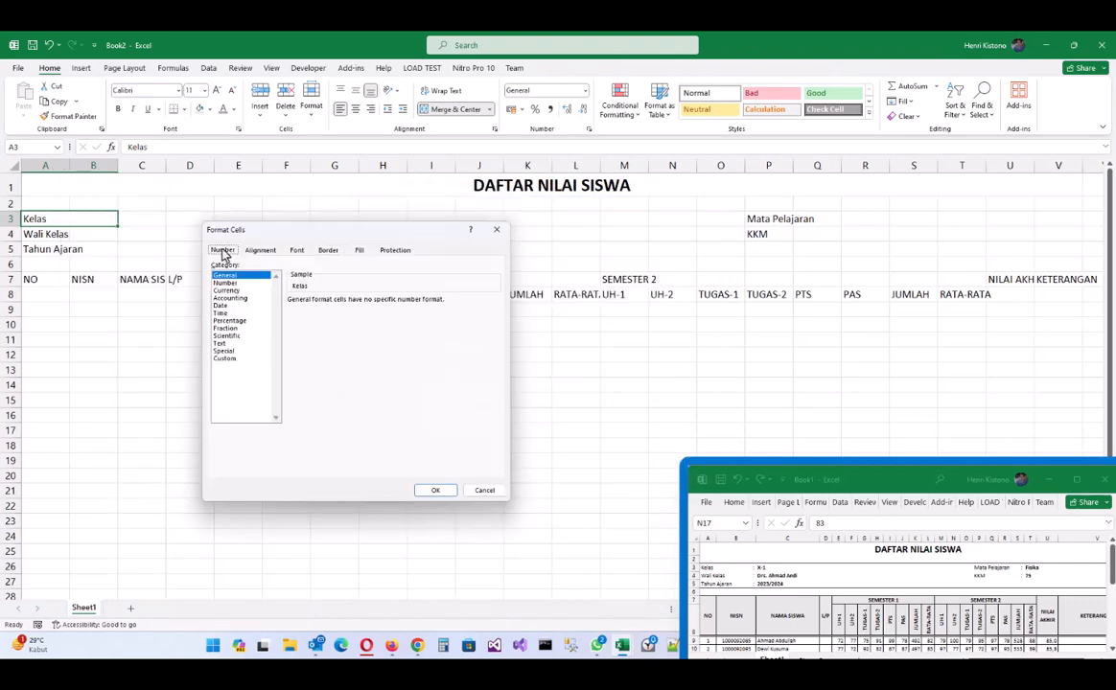
click(225, 359)
drag(331, 310, 234, 309)
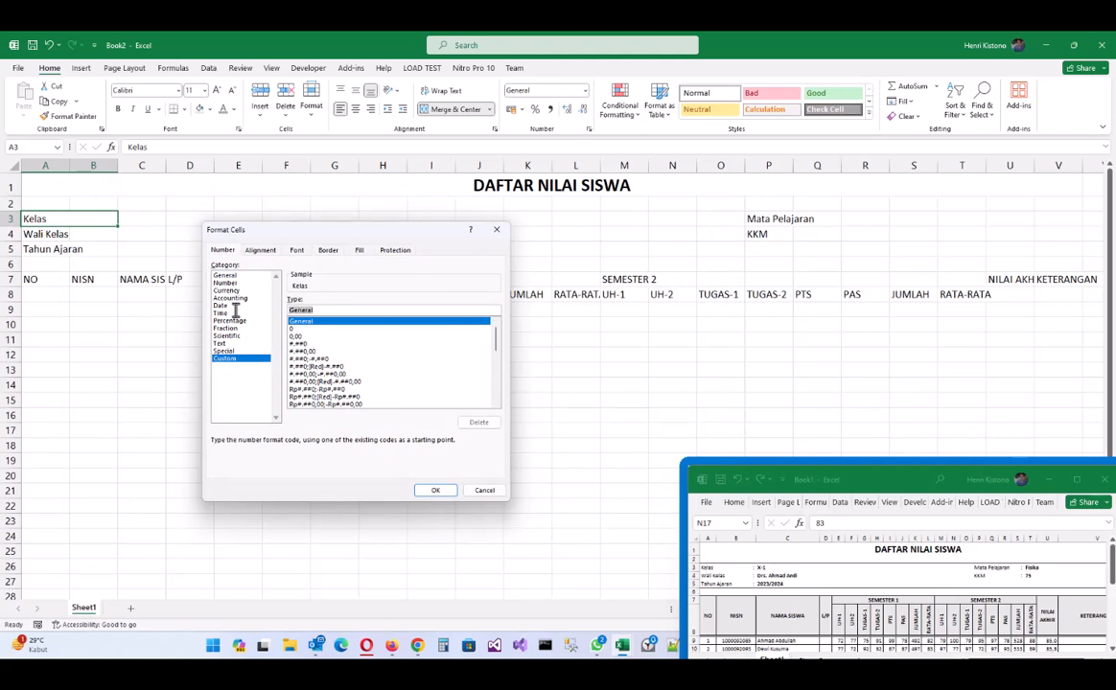
text(@ :)
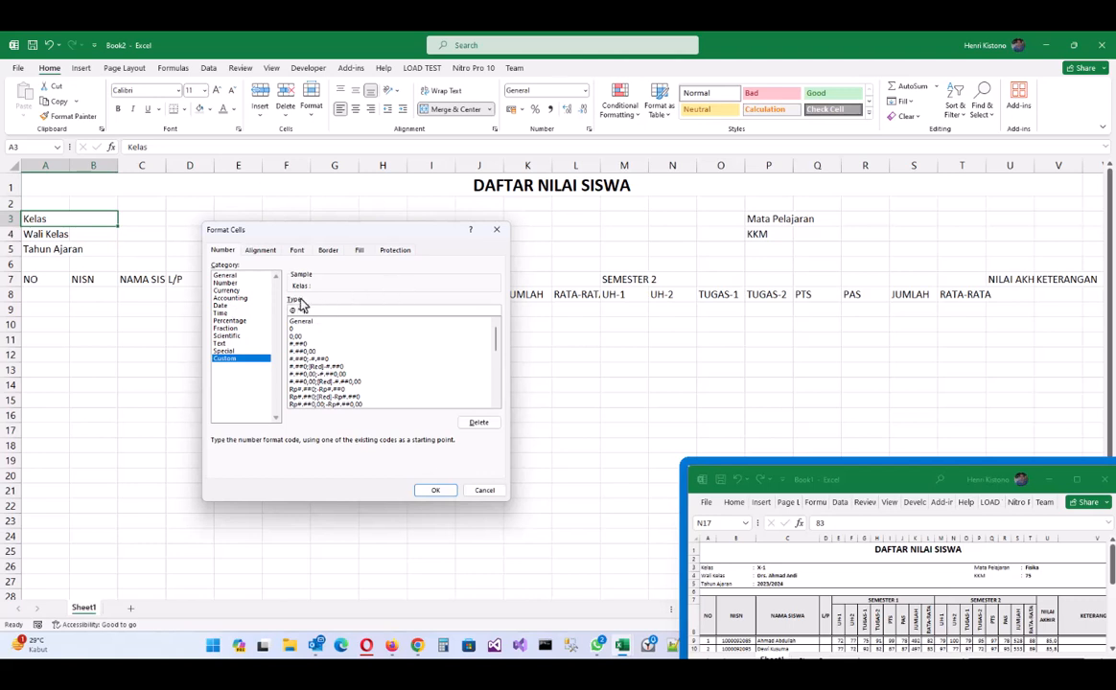
drag(303, 310, 294, 310)
click(435, 491)
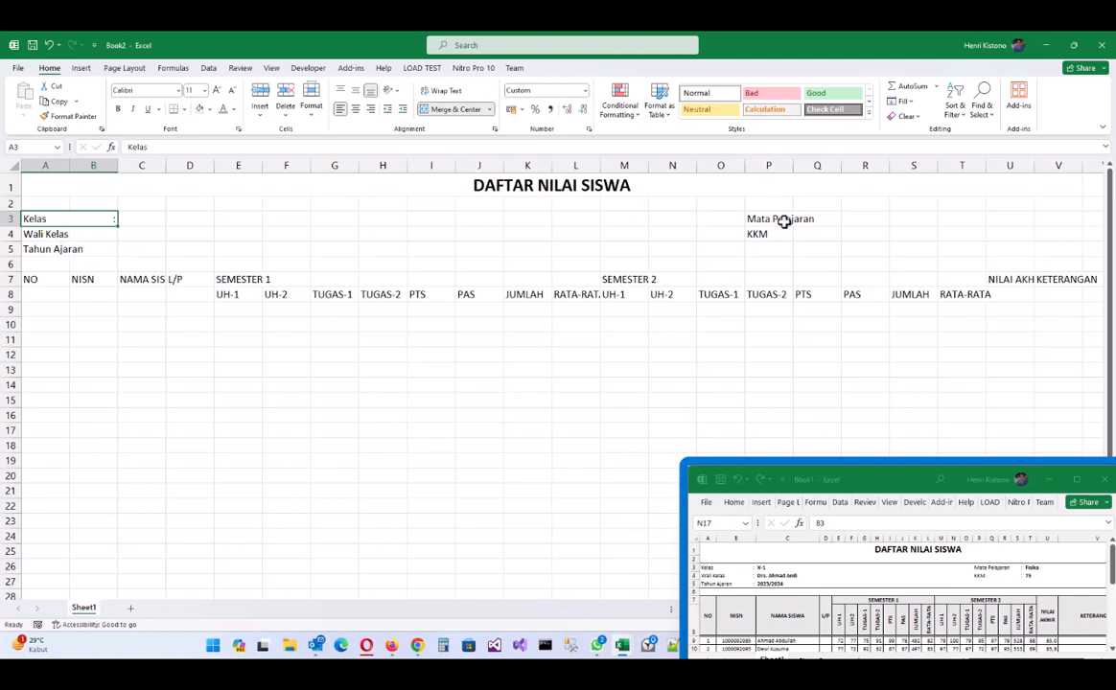
- Copy the Kelas cell's merged colon formatting onto Wali Kelas and Tahun Ajaran in A4:B5
click(69, 117)
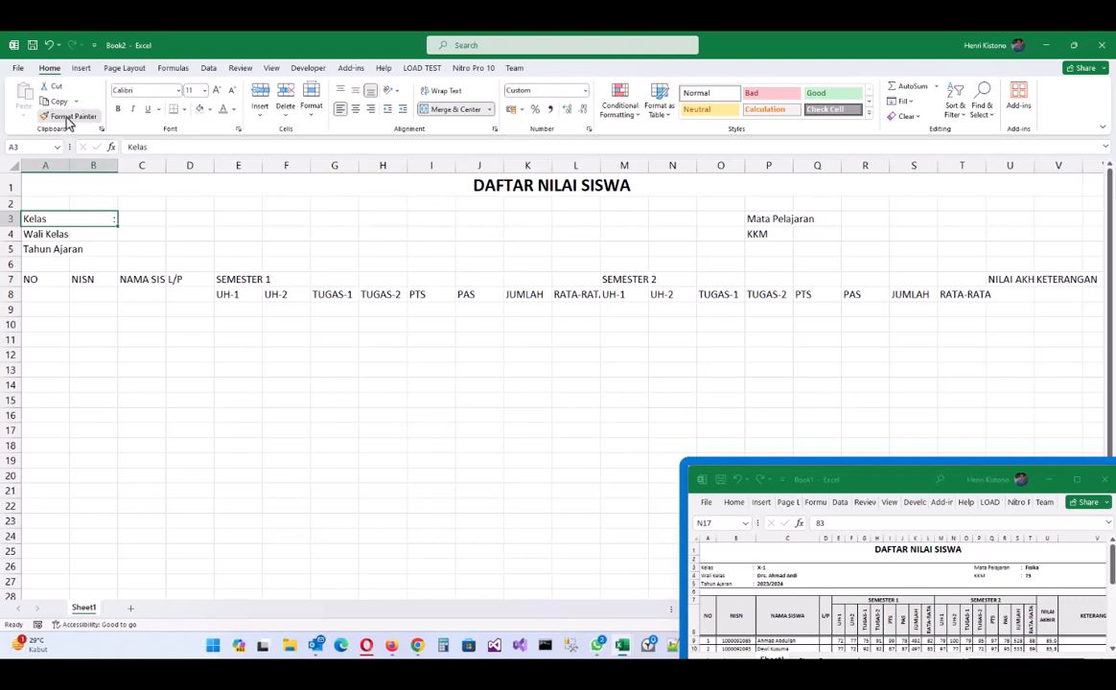
click(67, 118)
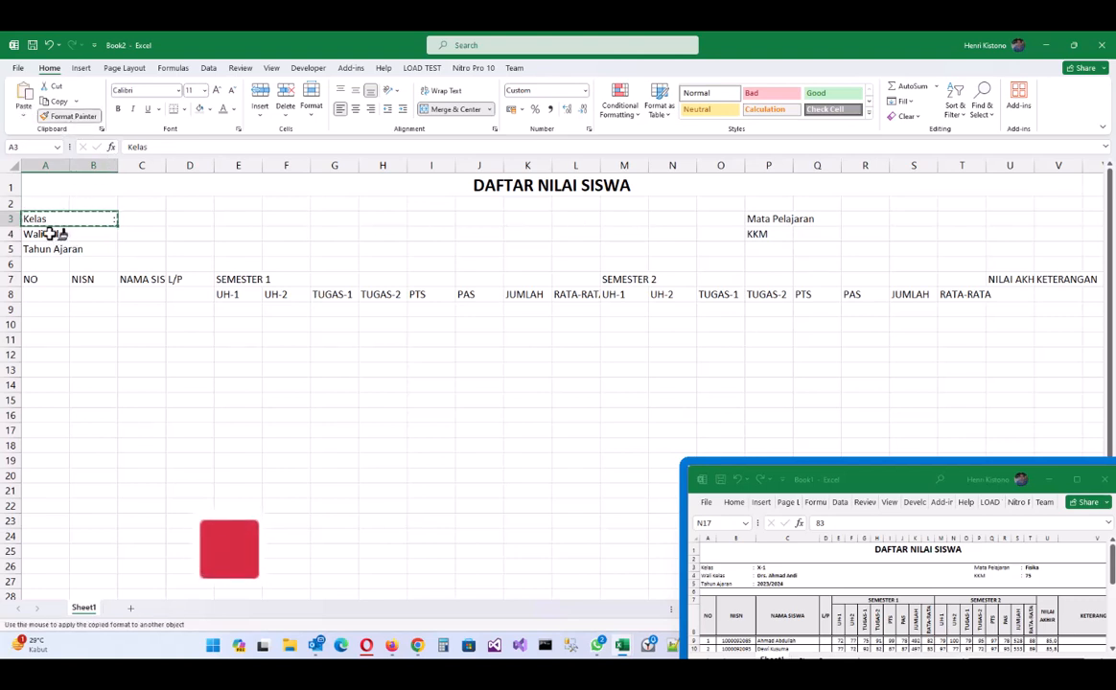
mouse_move(50, 234)
mouse_down()
mouse_move(82, 234)
mouse_move(88, 248)
mouse_up()
click(133, 218)
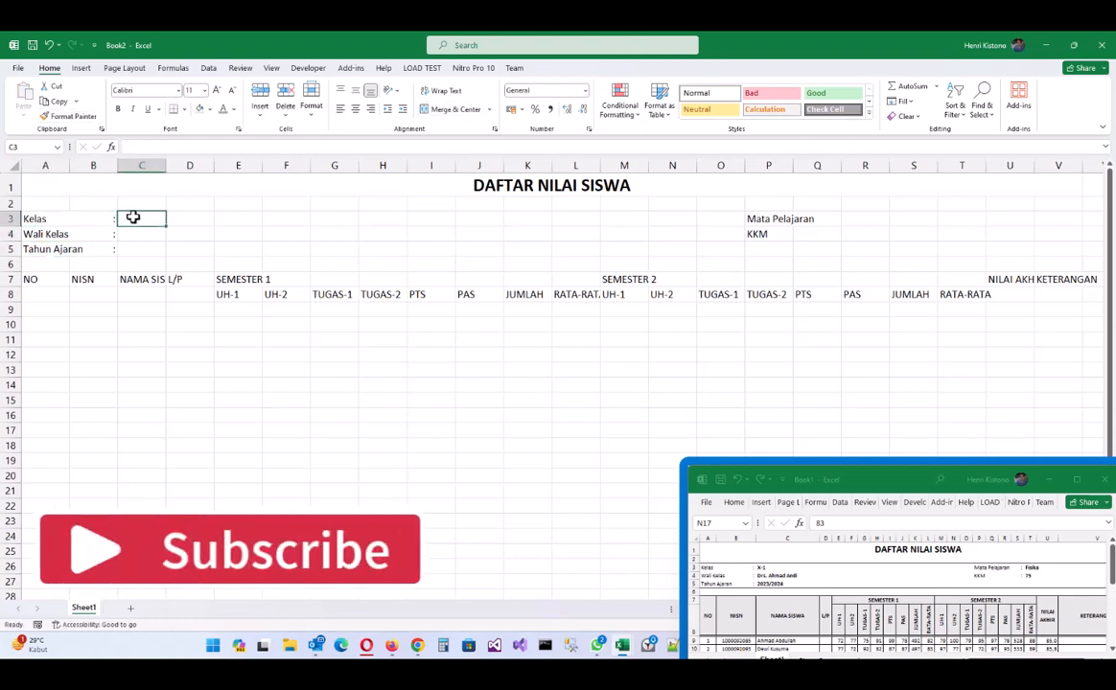
- Enter class X-1, the homeroom teacher's name and school year 2023/2024 in C3:C5
text(X-1)
key(Return)
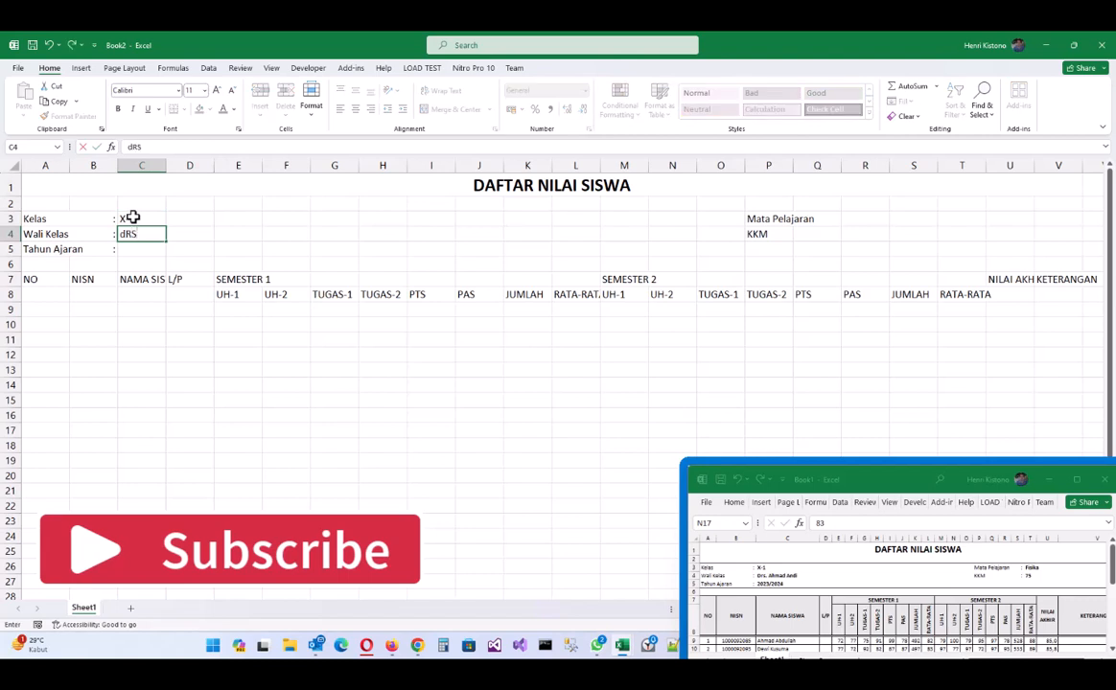
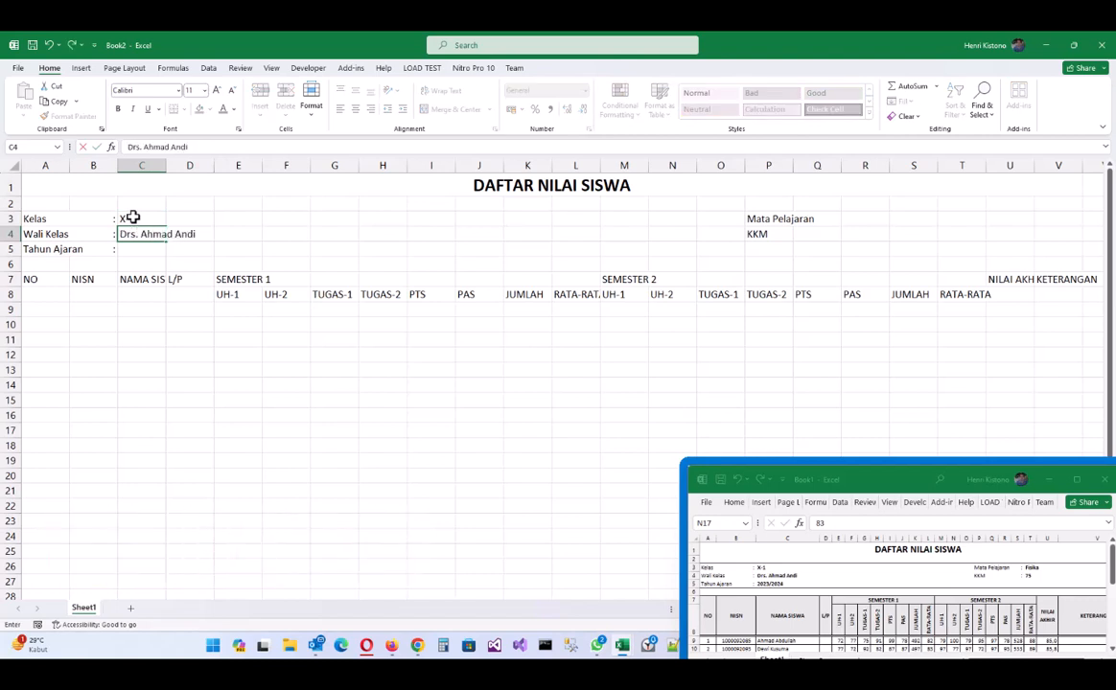
key(Return)
text(202)
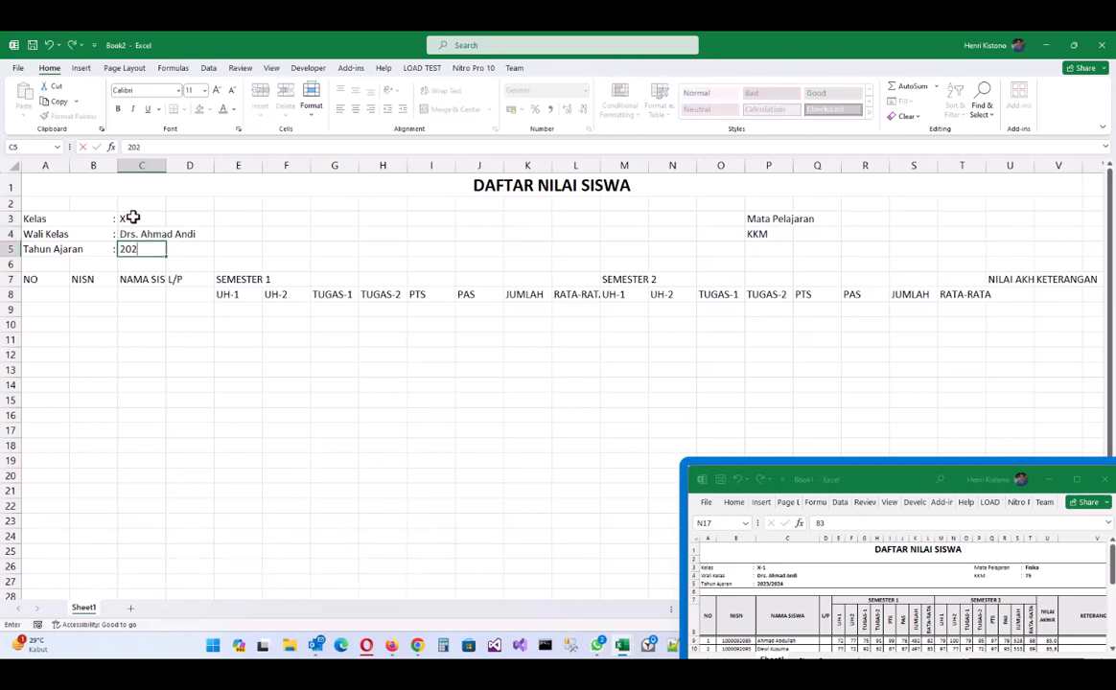
text(3/2024)
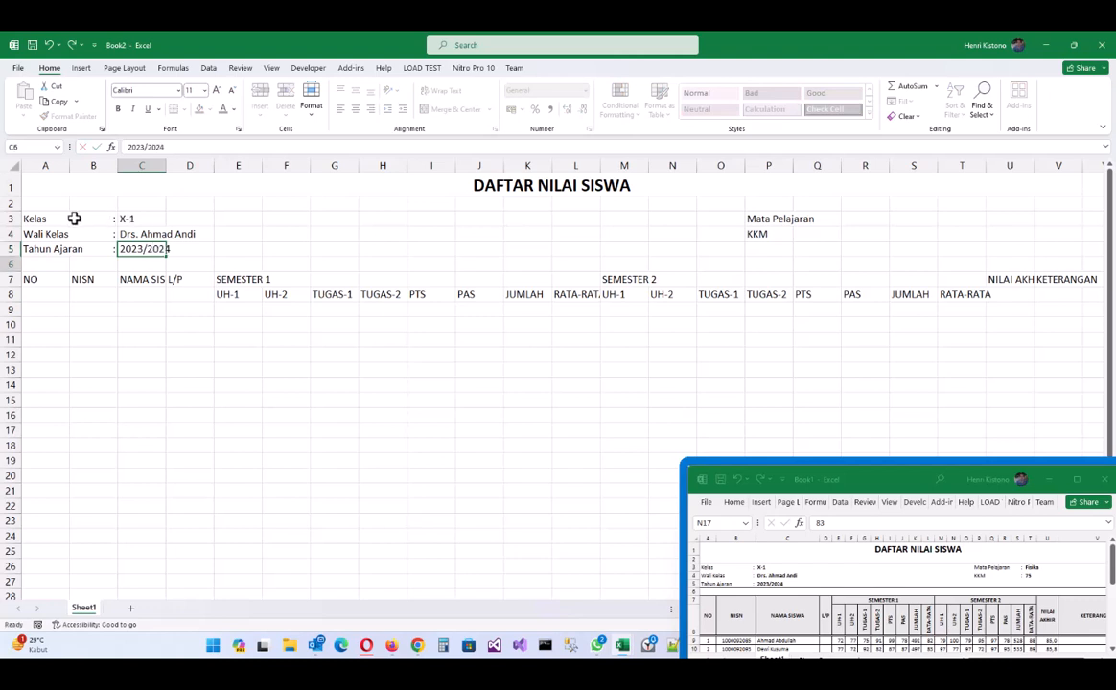
key(Return)
drag(62, 225, 858, 251)
click(768, 220)
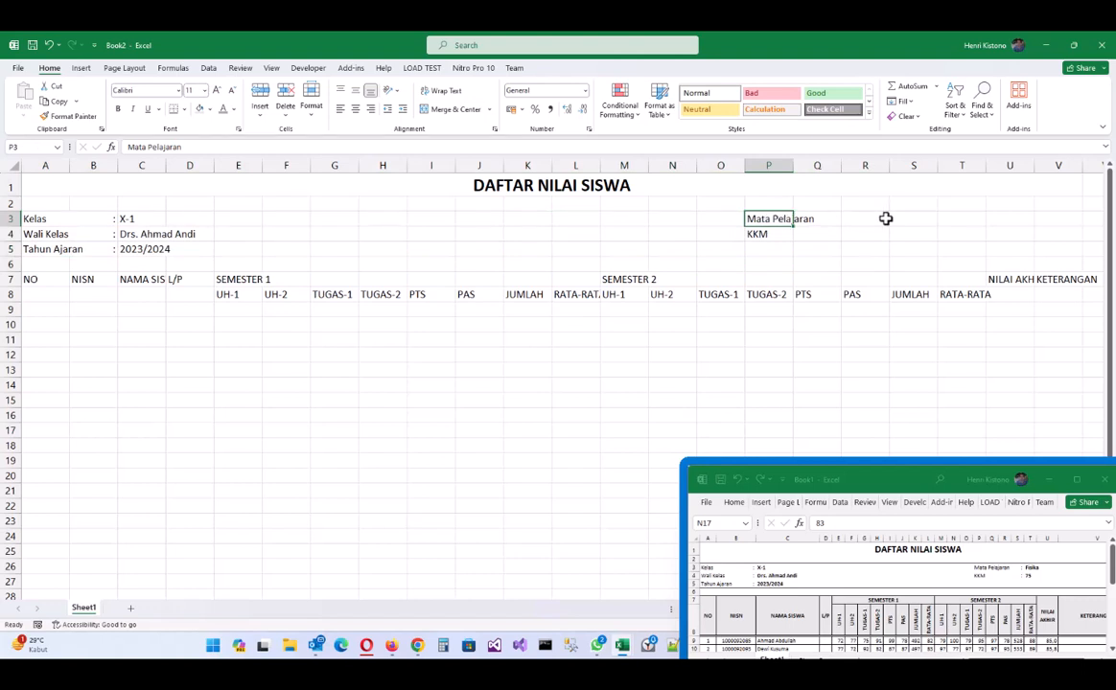
- Merge P3:S3, left-align Mata Pelajaran and give it the custom @ format with a trailing colon
shift+click(920, 220)
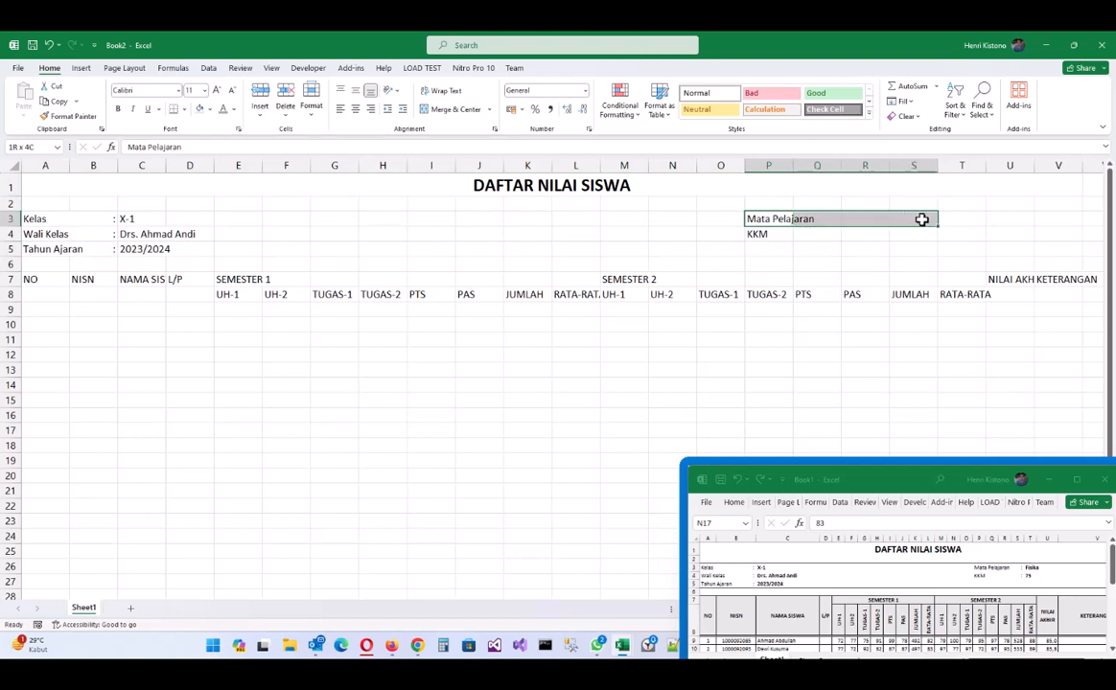
click(454, 110)
click(341, 109)
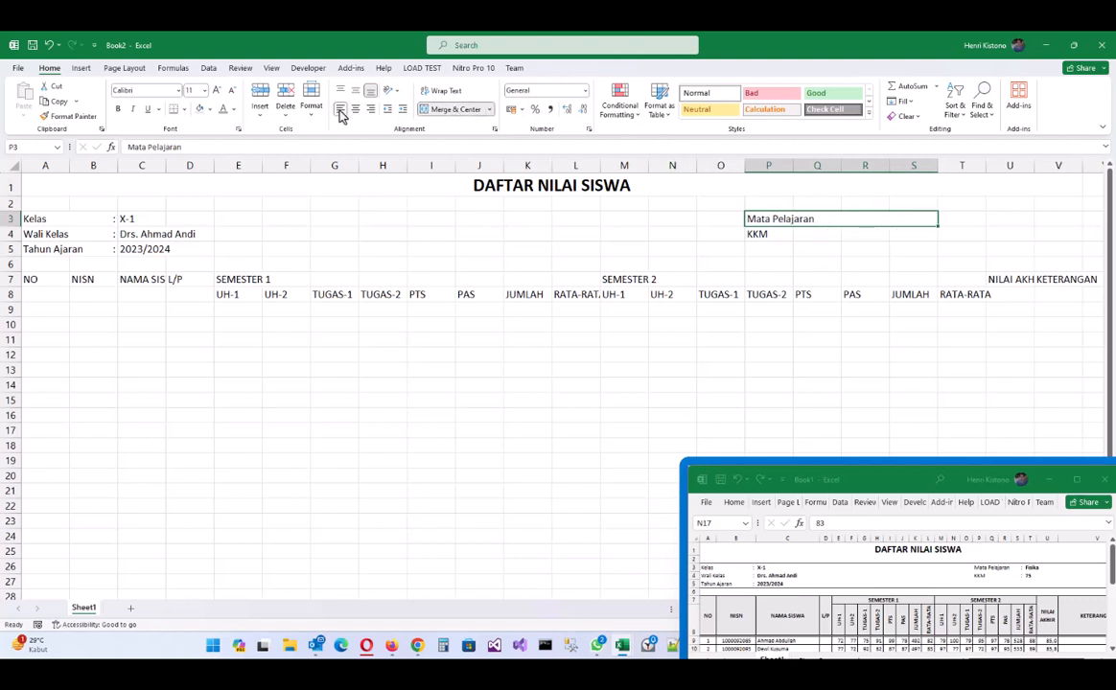
right_click(777, 221)
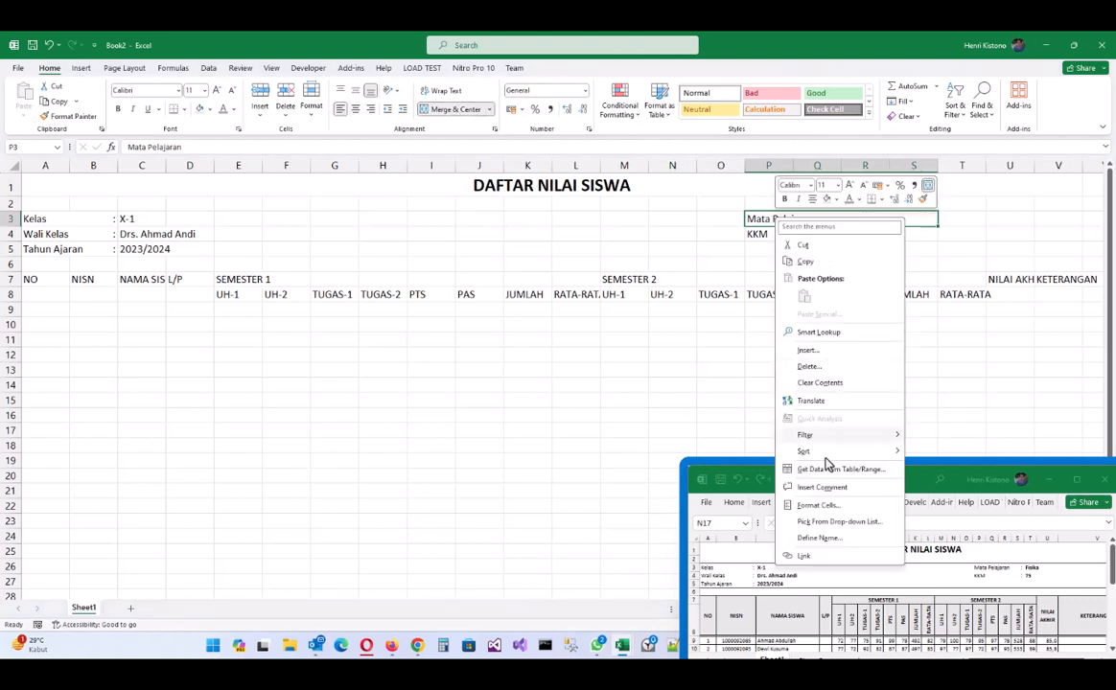
click(819, 506)
click(426, 326)
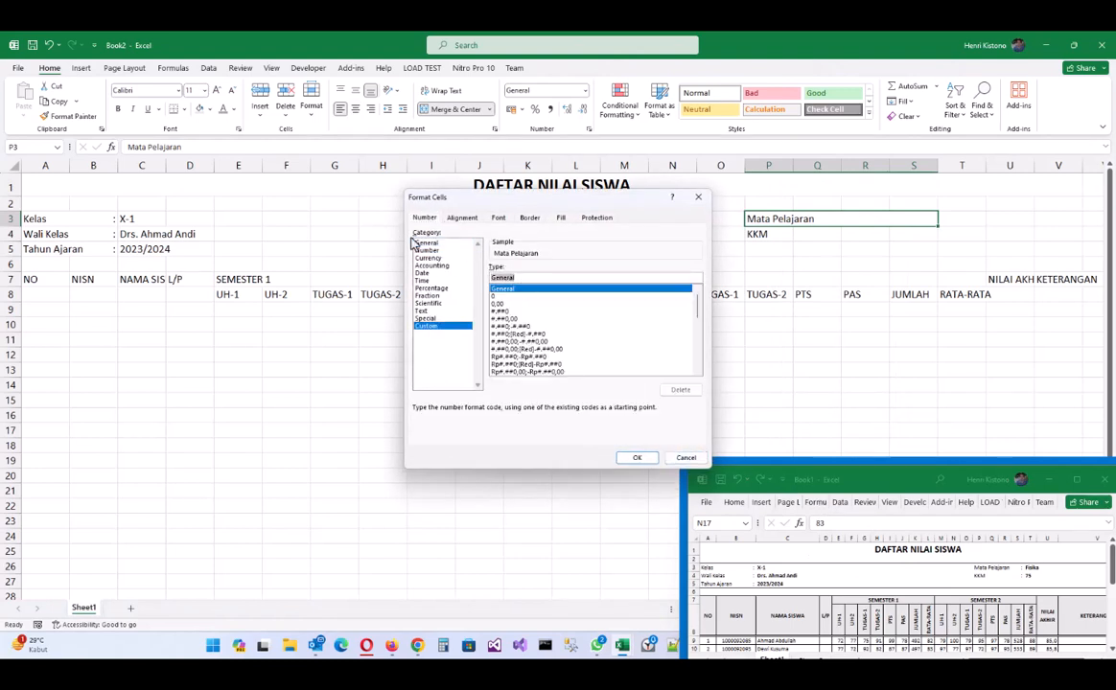
text(@" :)
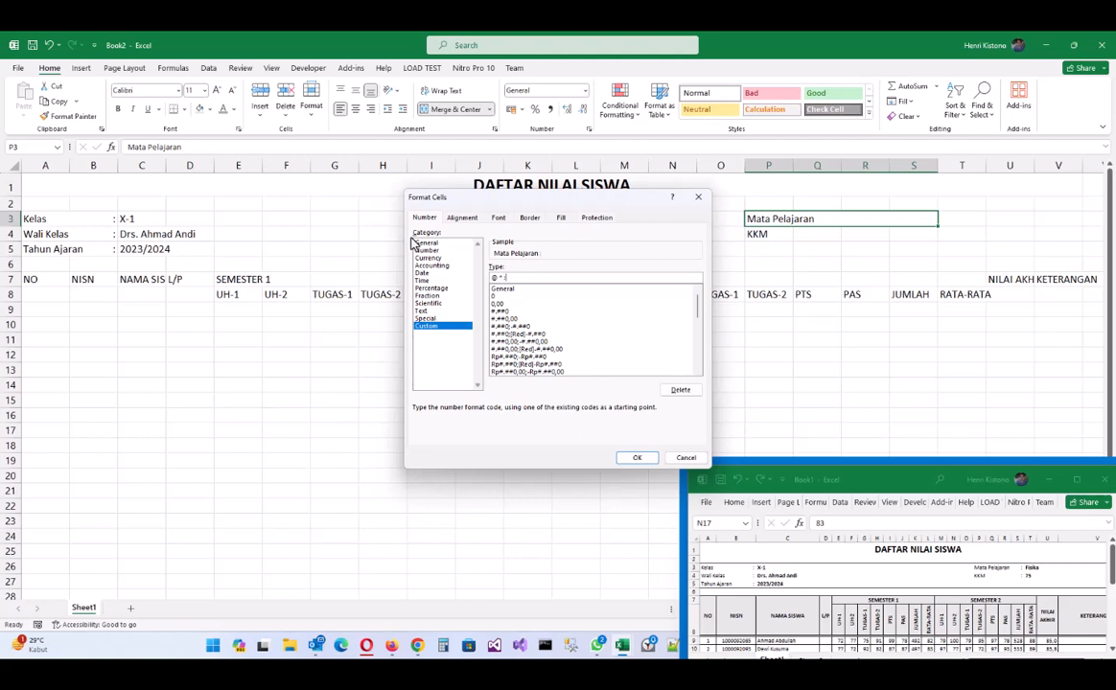
click(647, 458)
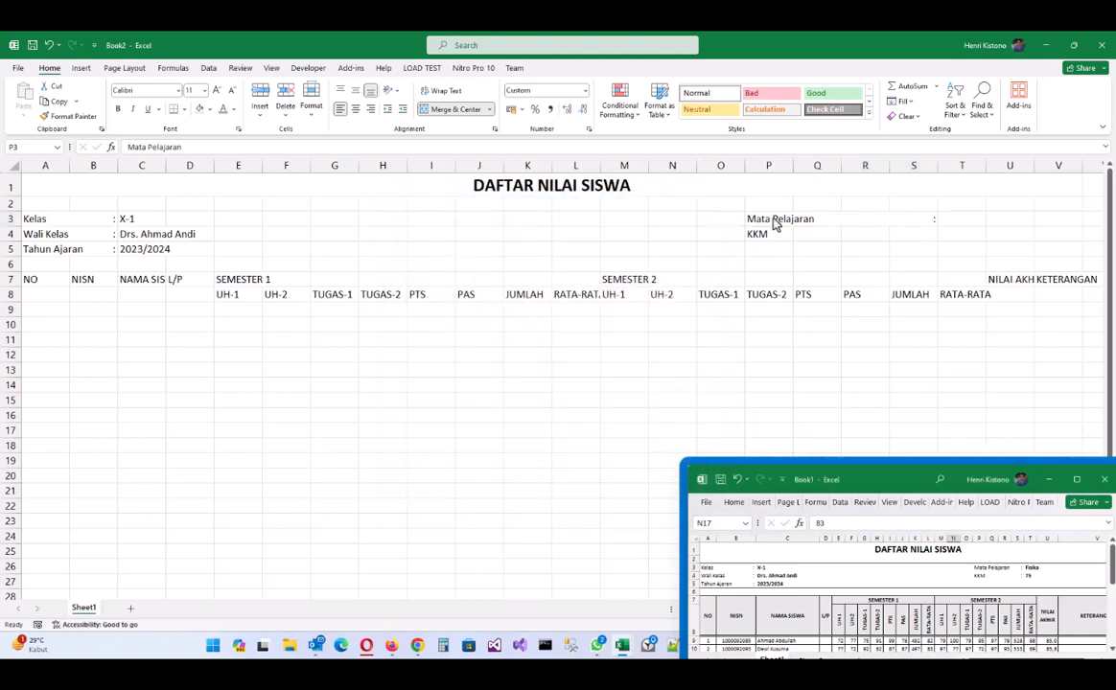
- Copy the Mata Pelajaran cell's formatting onto the KKM row P4:S4
click(775, 219)
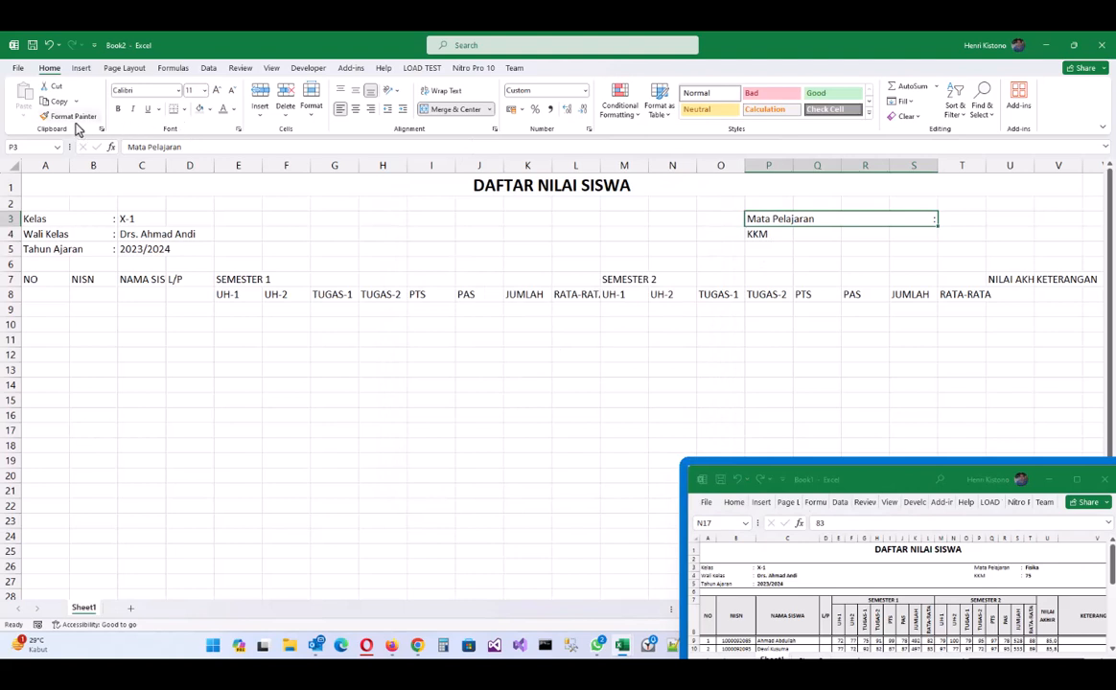
click(73, 116)
drag(785, 233, 901, 232)
click(816, 218)
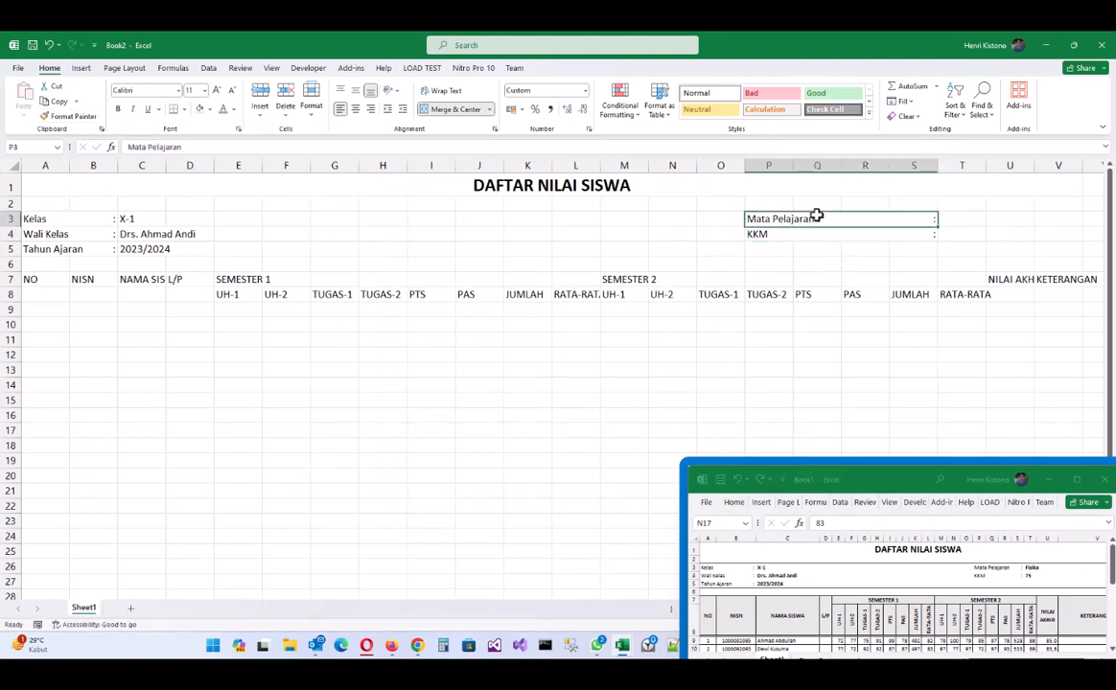
click(962, 219)
- Enter Fisika as the subject in T3 and 75 as the KKM in T4
text(Fi)
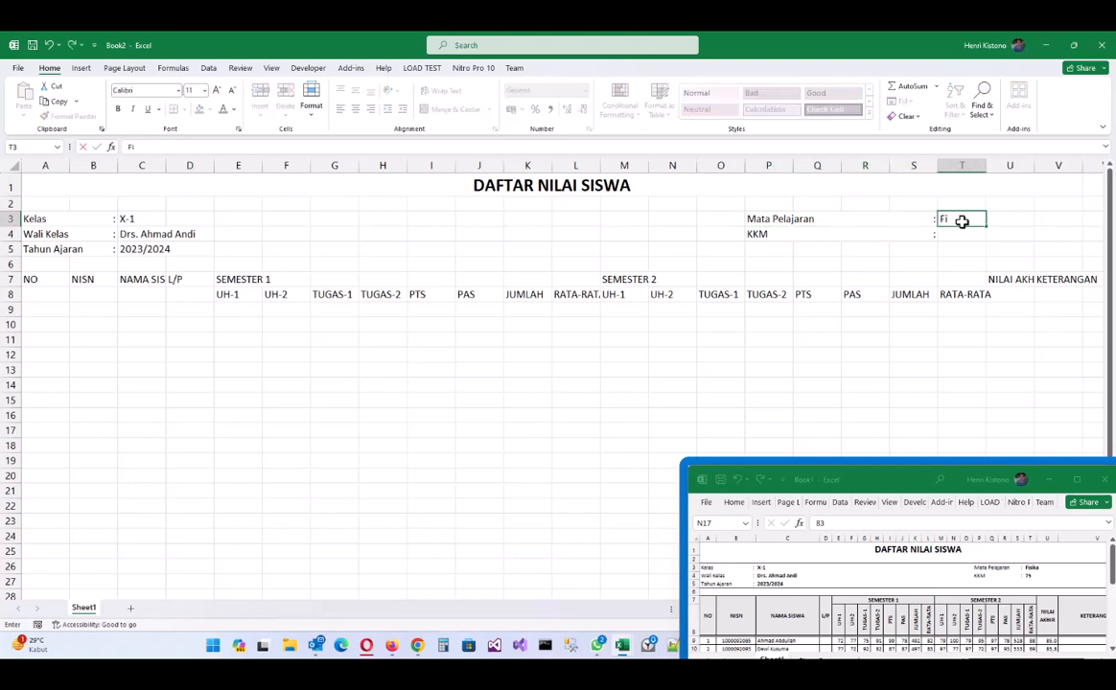
text(sika)
key(Return)
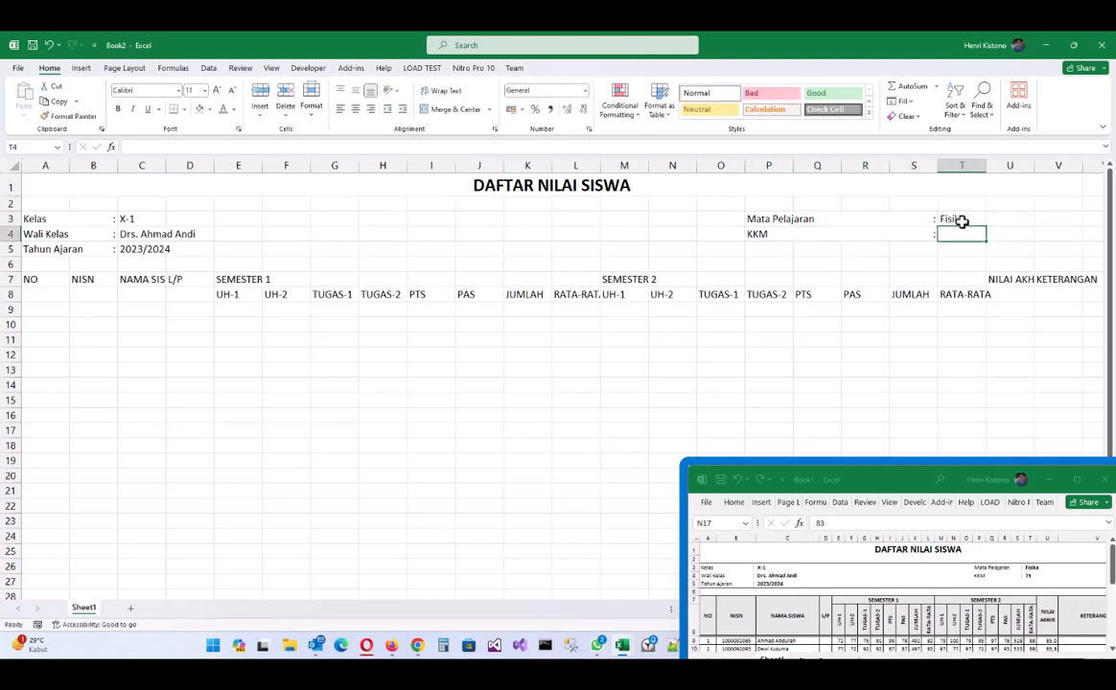
text(75)
key(Return)
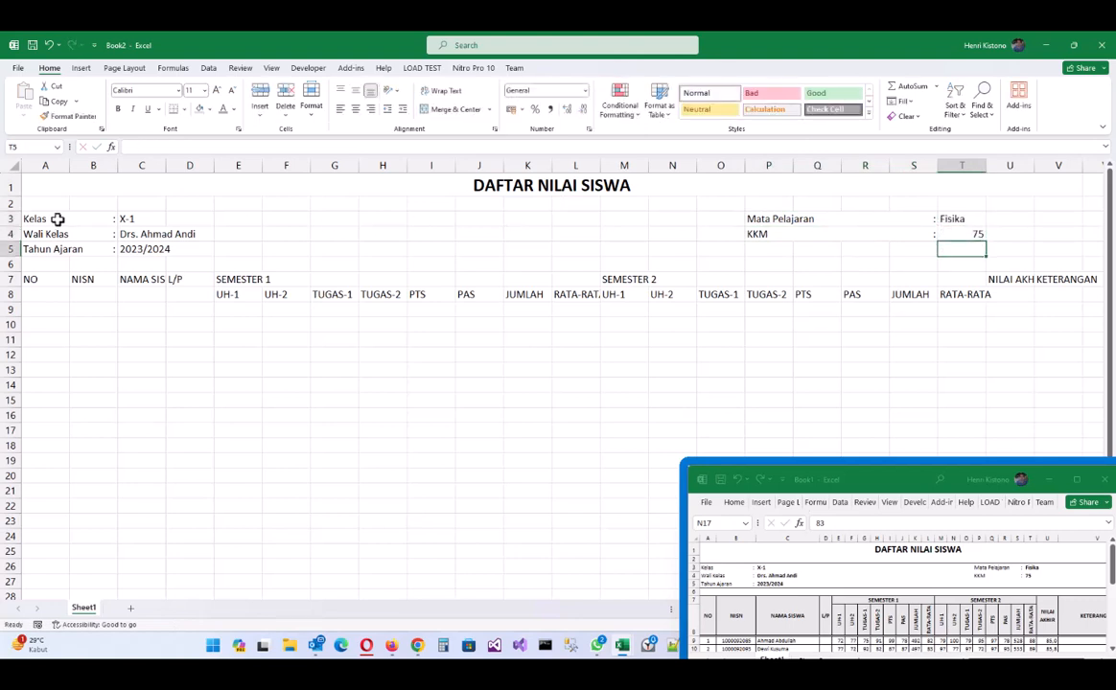
drag(55, 219, 1075, 251)
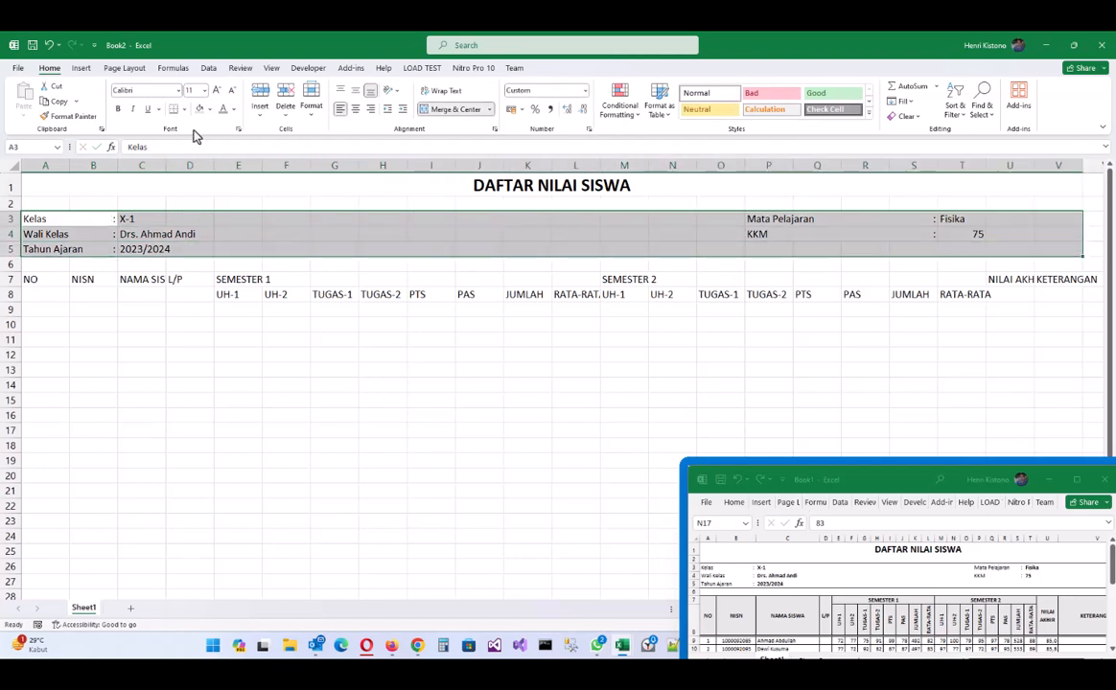
- Put an outside border around A3:V5 and all borders across the table A7:V14
click(185, 109)
click(198, 243)
drag(44, 278, 1063, 387)
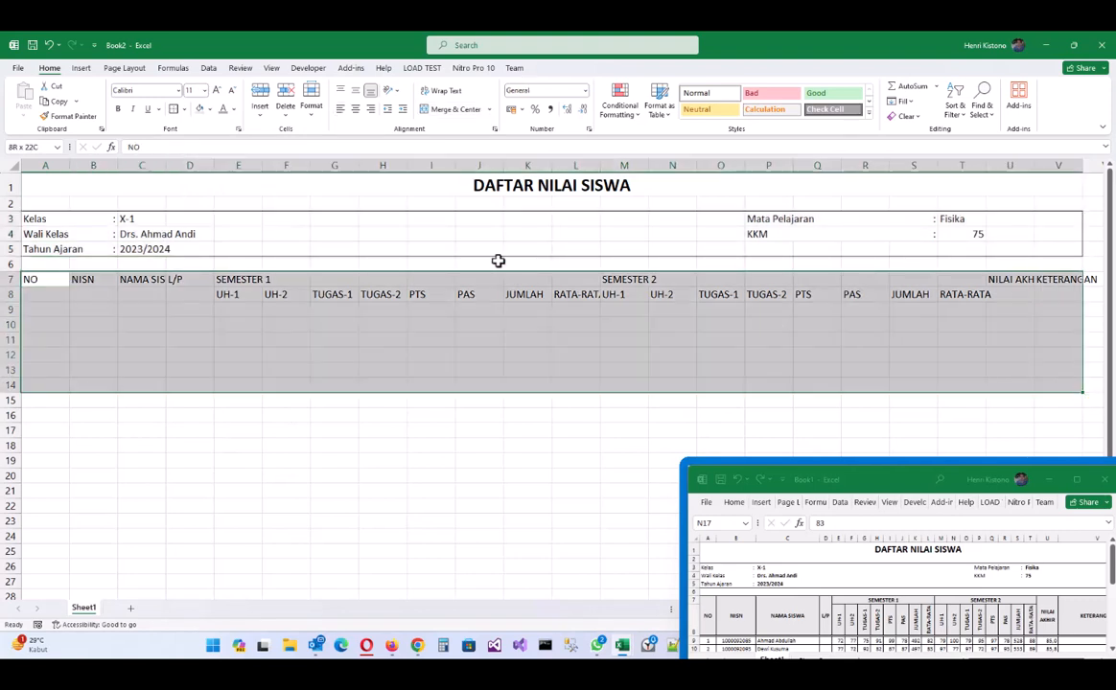
click(187, 109)
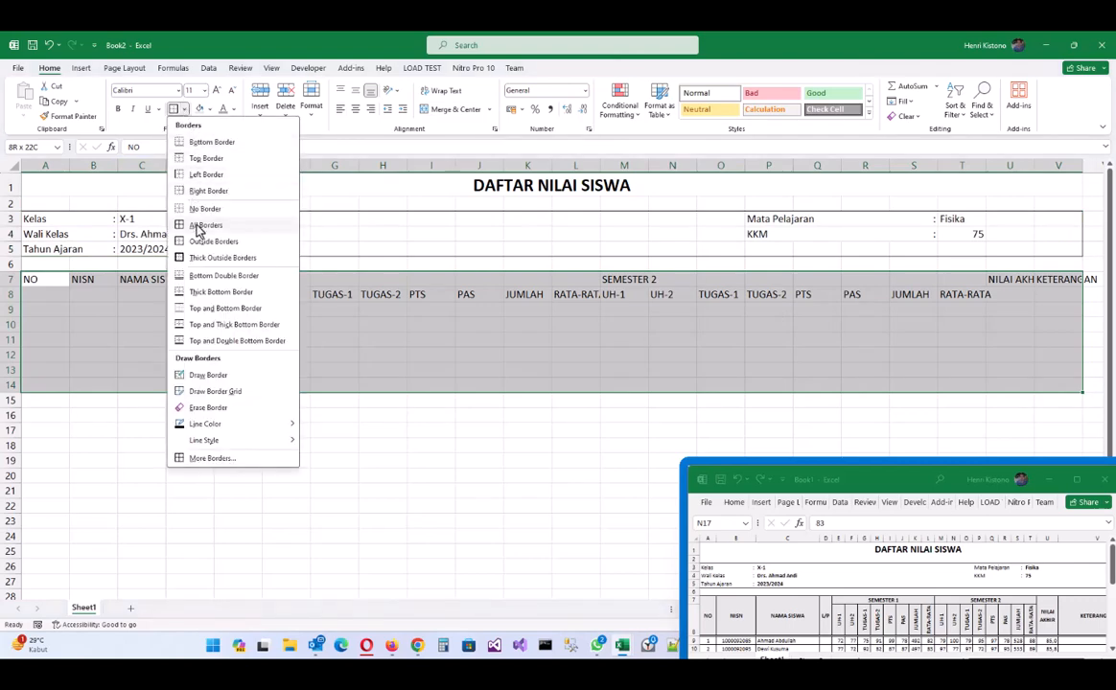
click(199, 226)
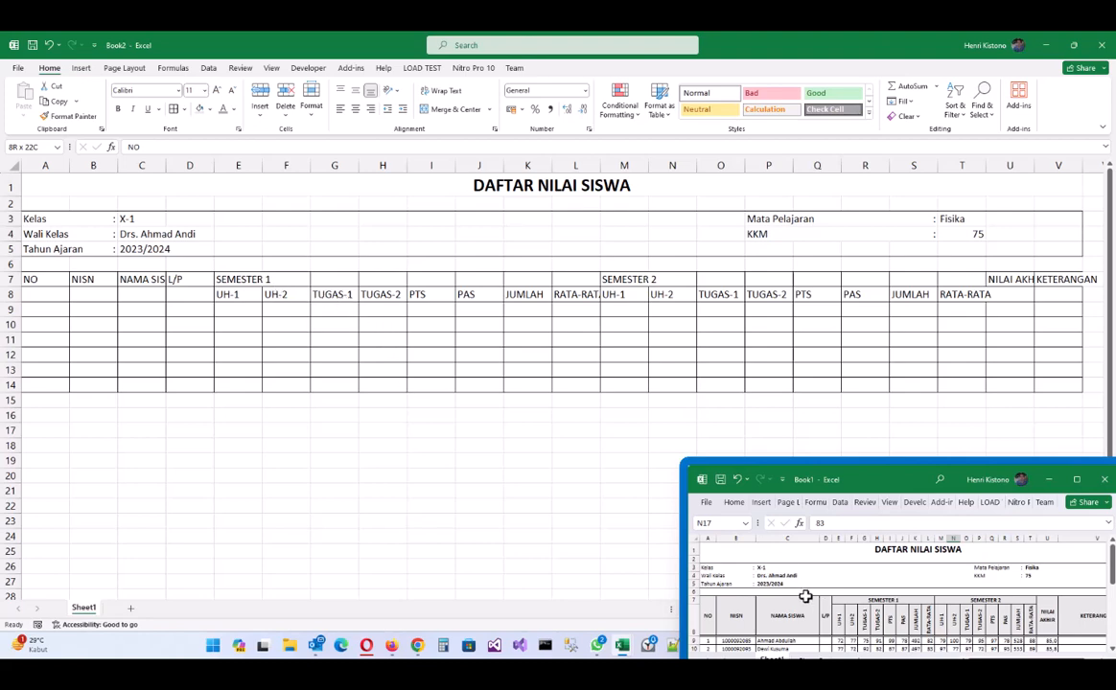
click(45, 278)
drag(45, 279, 51, 292)
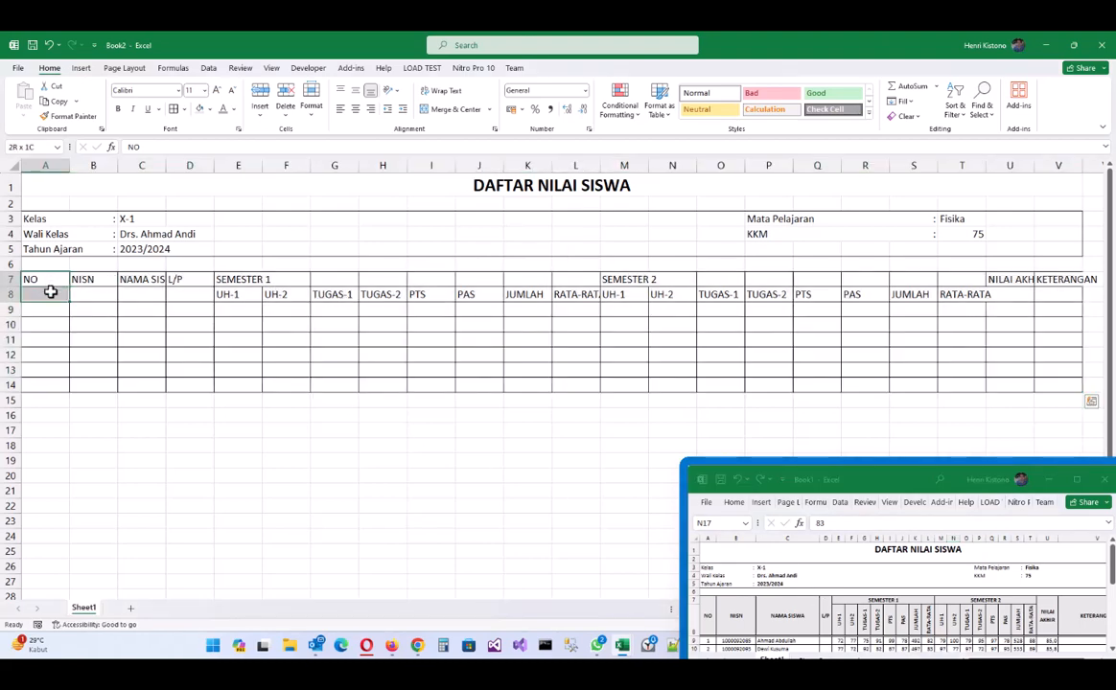
- Merge, centre and middle-align the NO header in A7:A8, then paint that format onto NISN, NAMA SISWA and L/P
click(455, 110)
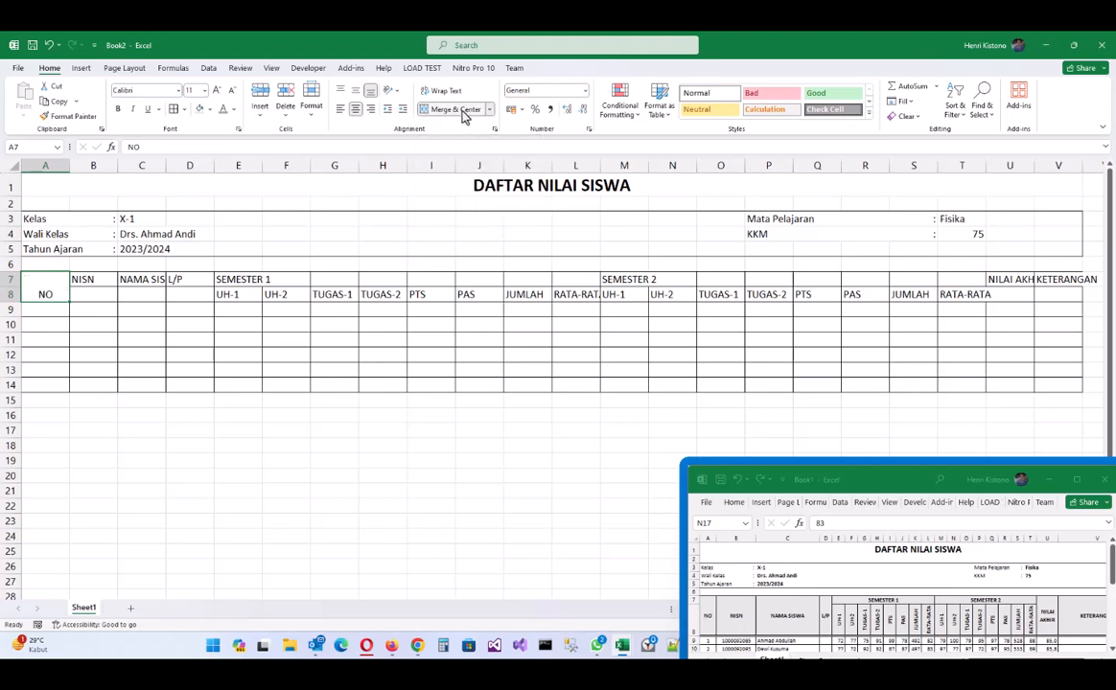
click(356, 91)
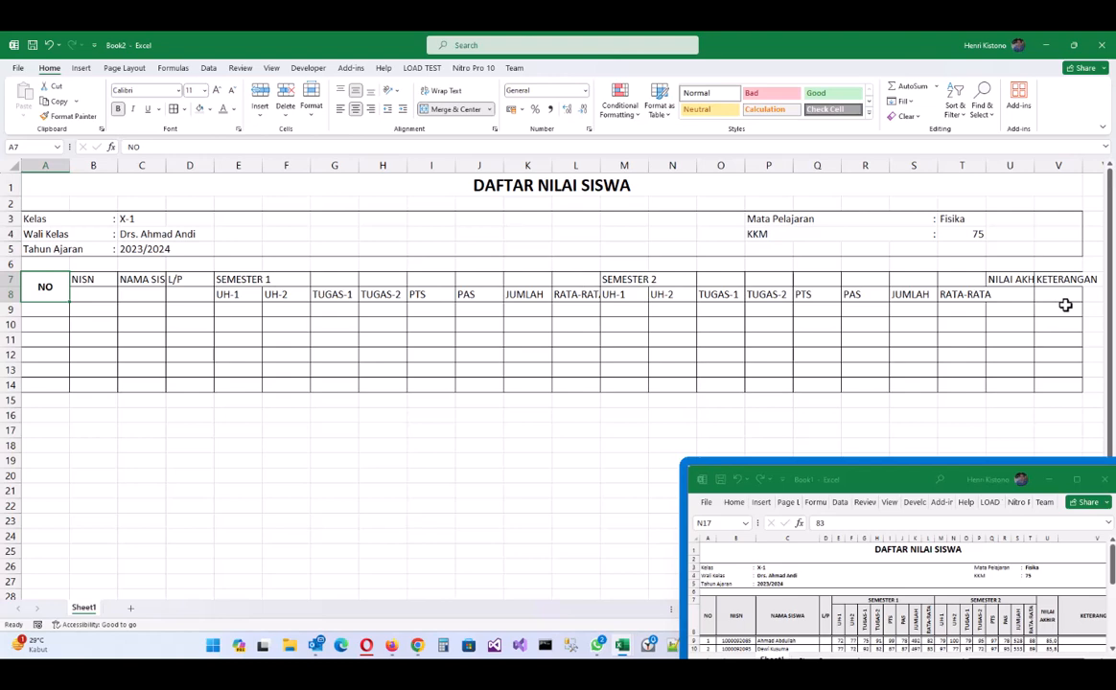
click(68, 118)
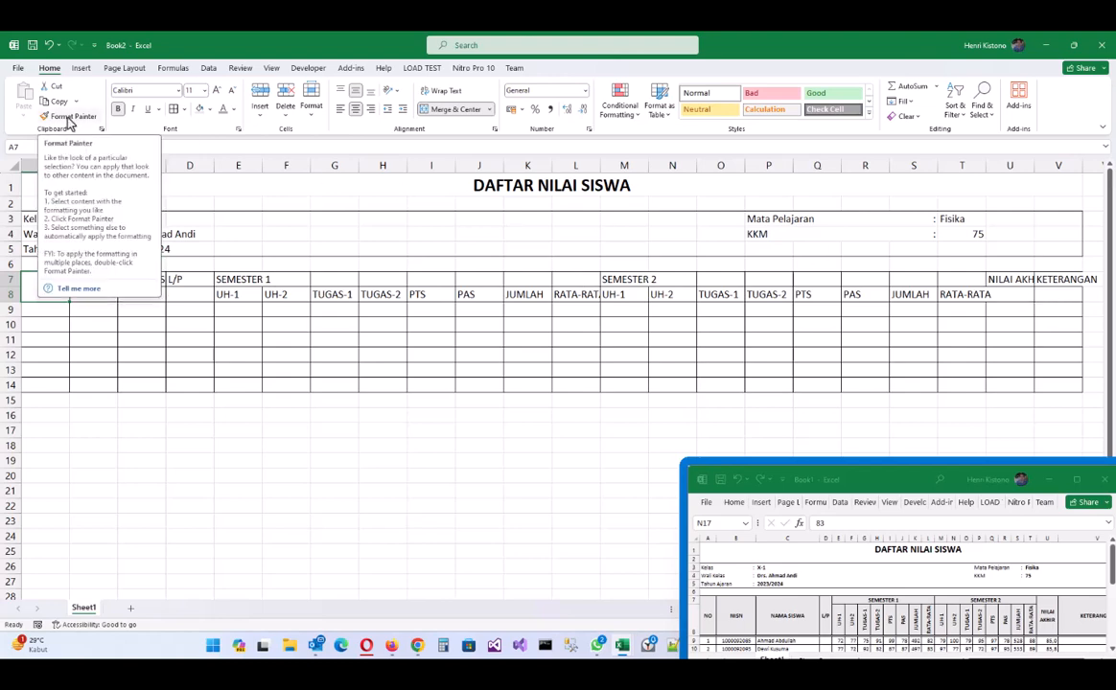
click(68, 117)
drag(110, 278, 177, 293)
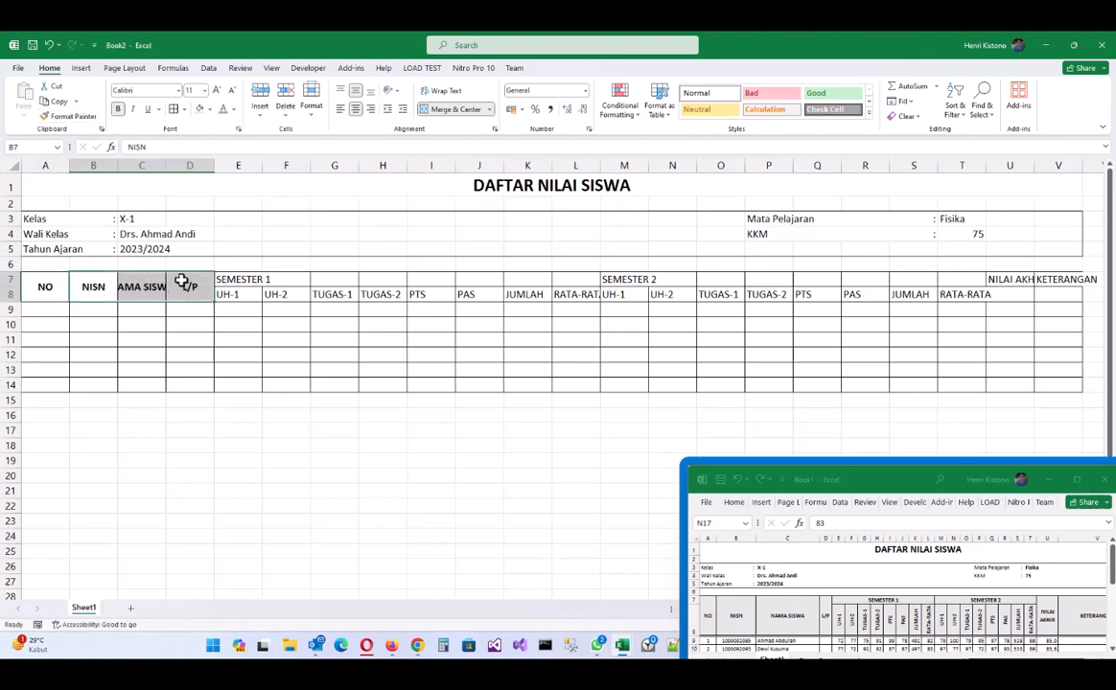
- Copy the same header format onto NILAI AKHIR and KETERANGAN in U7:V8
click(190, 285)
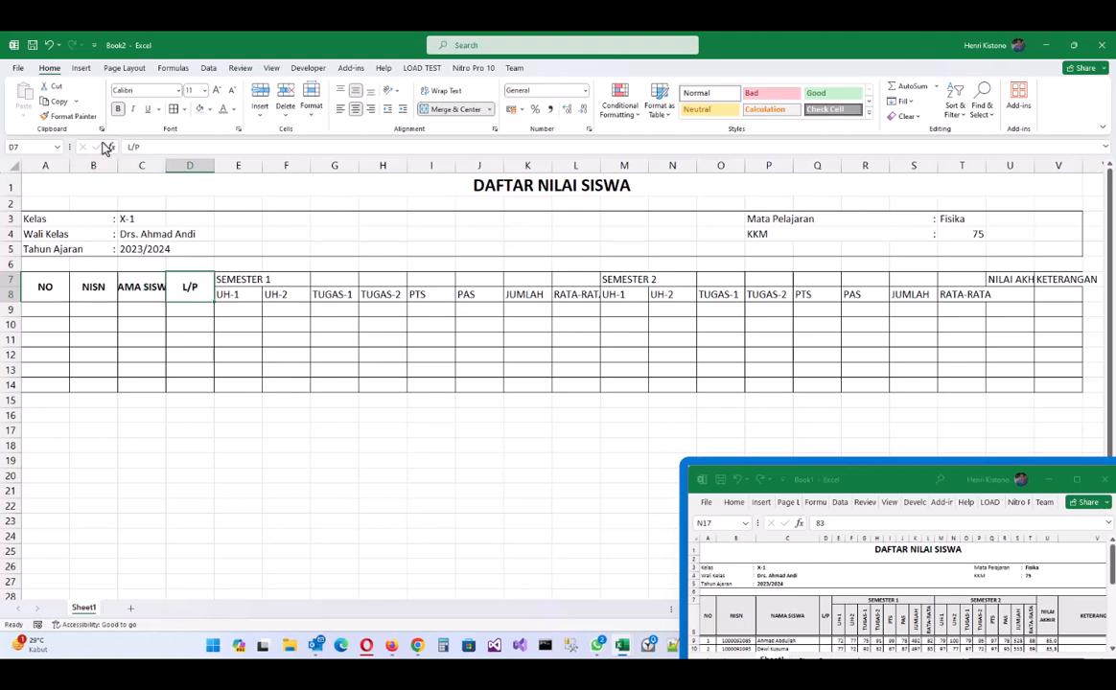
click(71, 116)
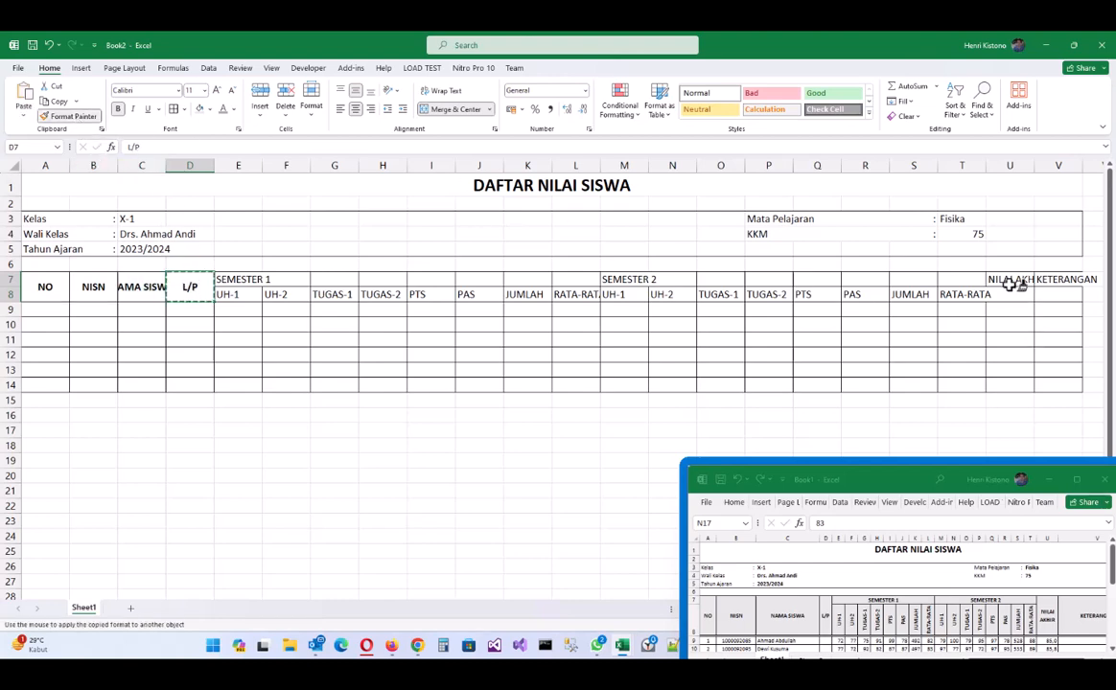
drag(1010, 279, 1063, 297)
click(237, 294)
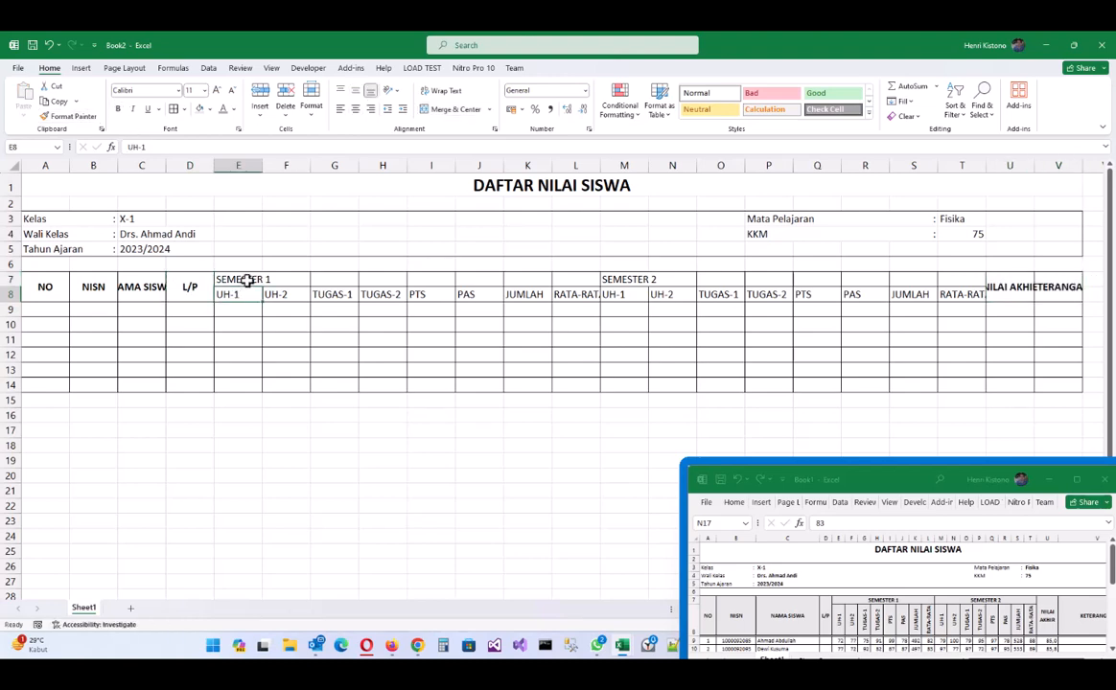
- Merge and centre the SEMESTER 1 heading across E7:L7
drag(242, 279, 525, 282)
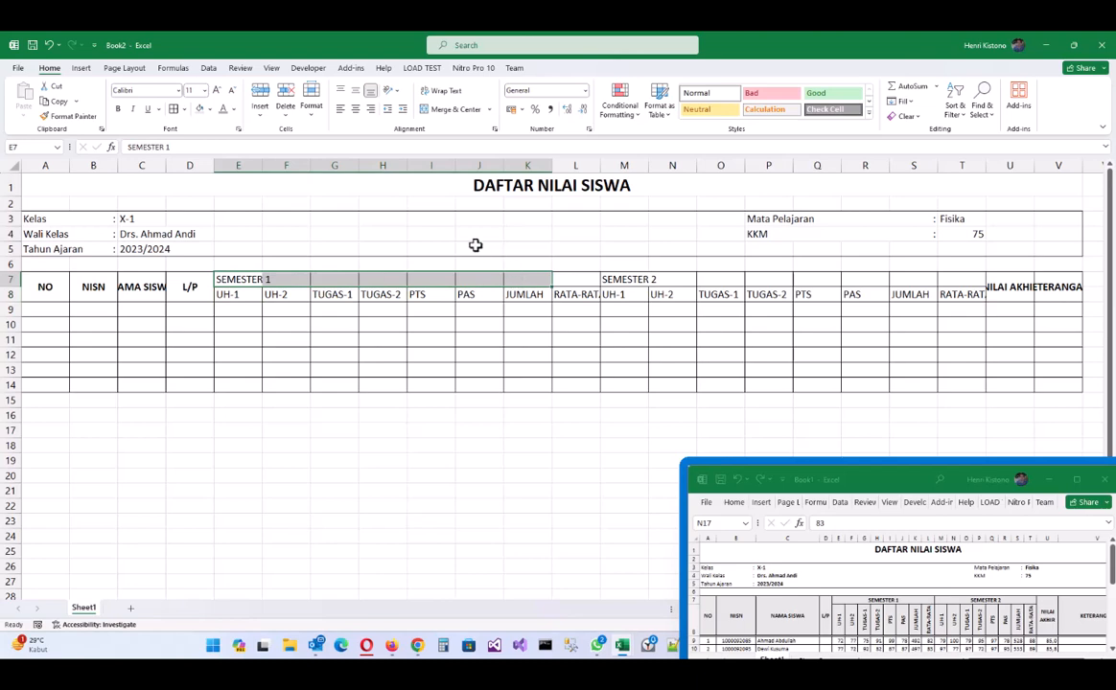
click(455, 112)
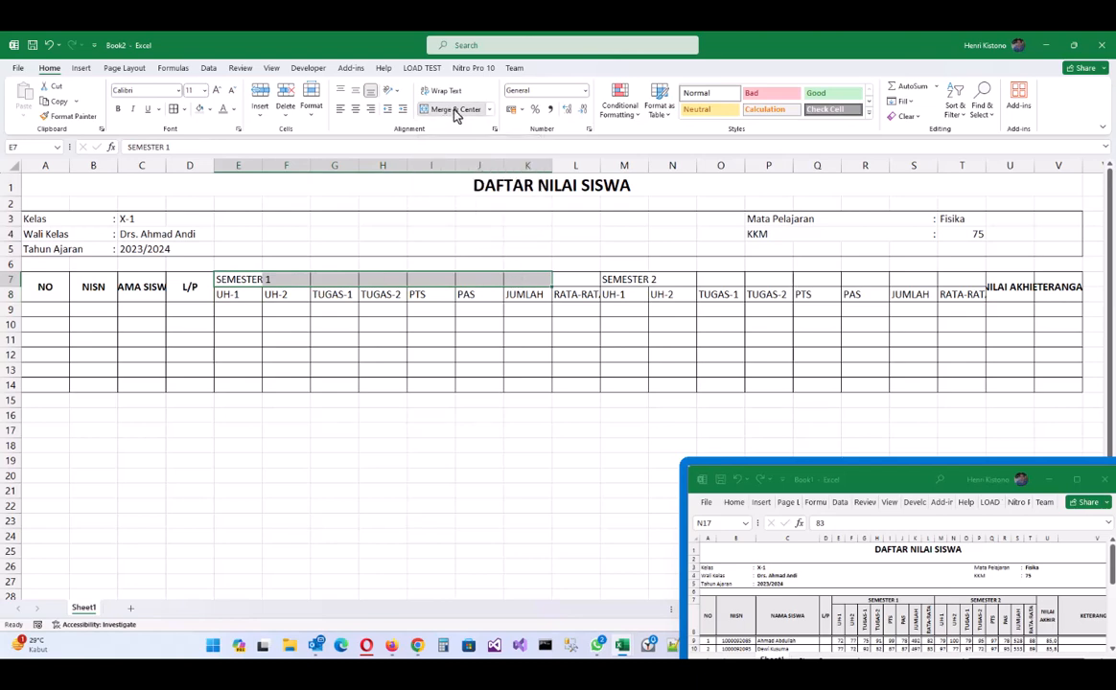
click(556, 279)
click(531, 279)
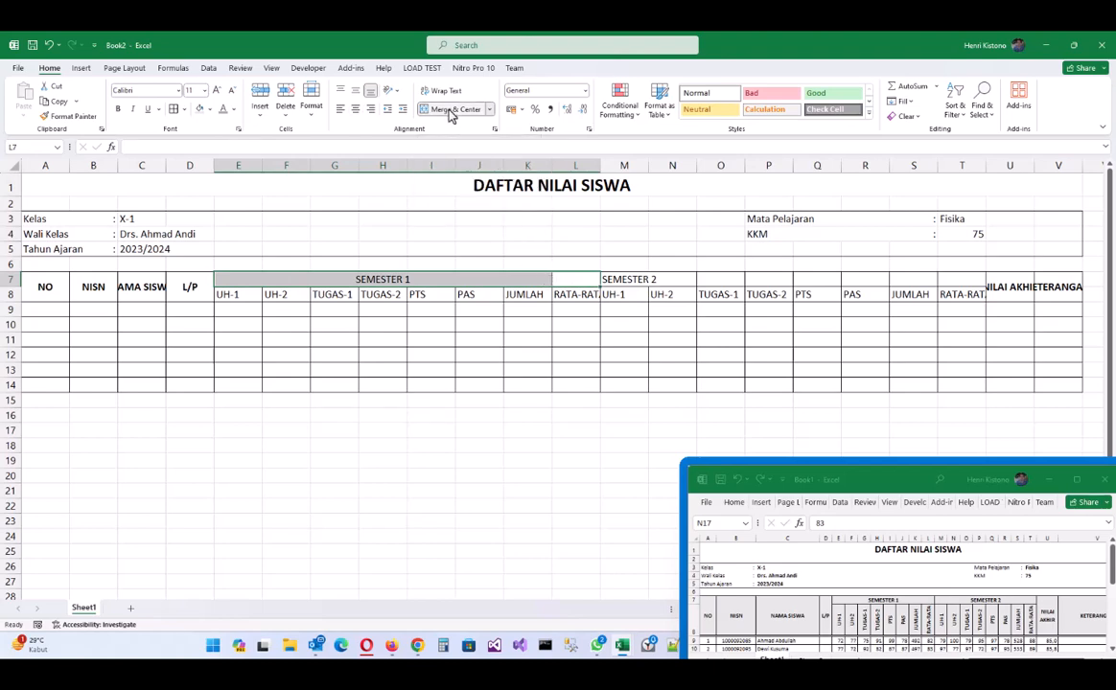
click(451, 111)
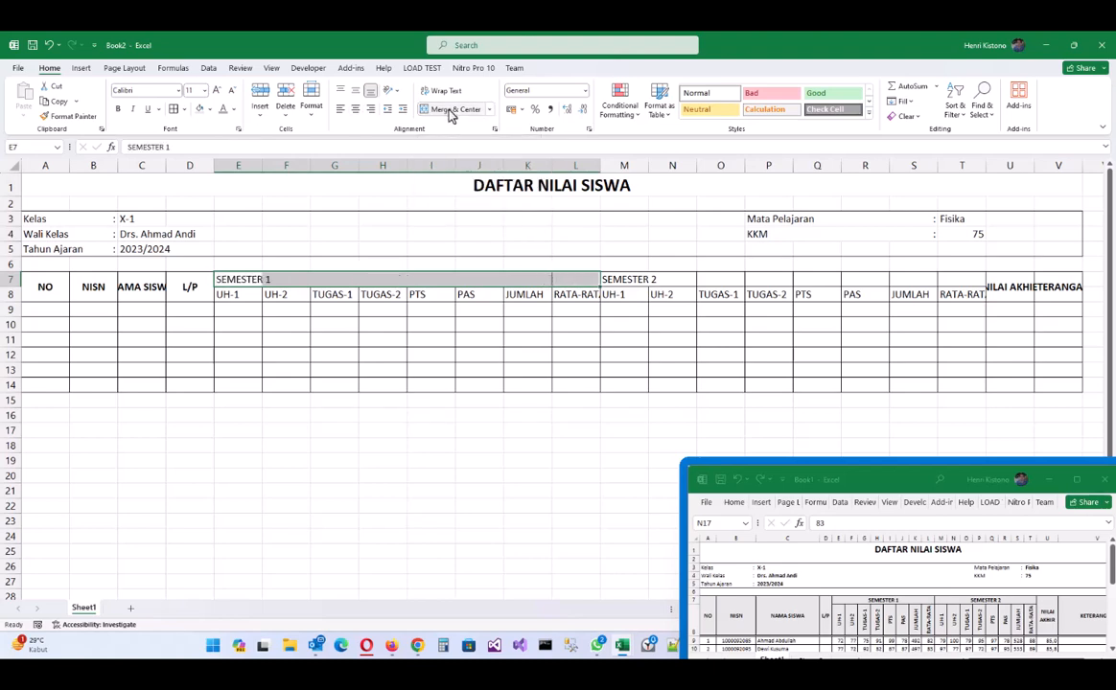
click(450, 112)
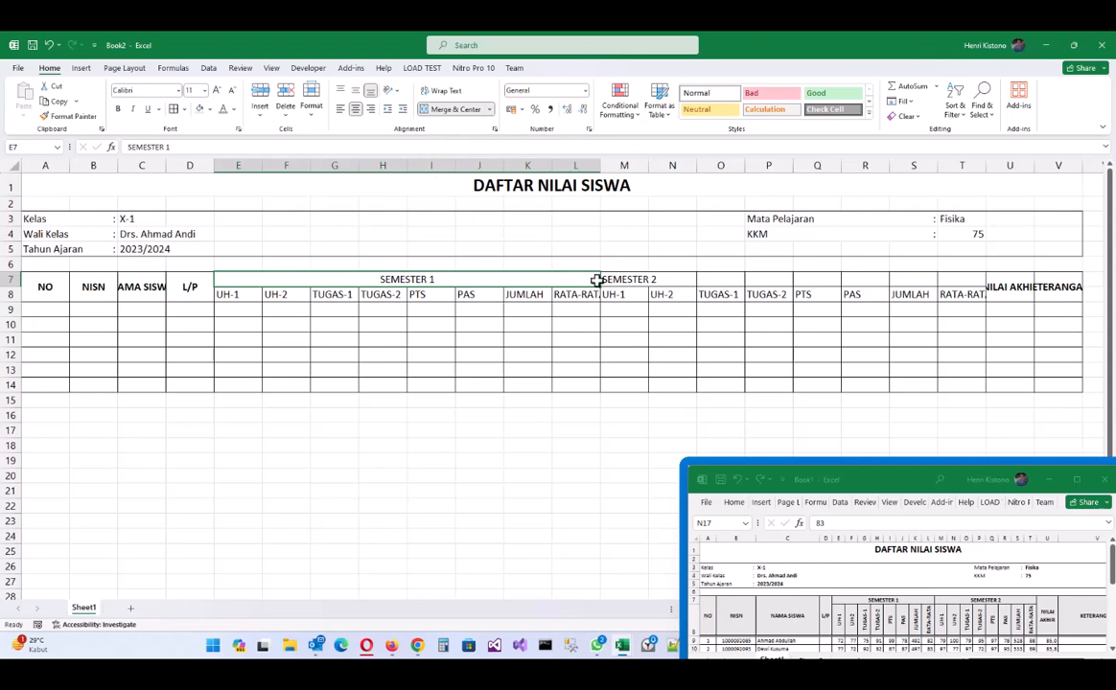
- Merge and centre the SEMESTER 2 heading across M7:T7
drag(624, 279, 888, 266)
click(451, 111)
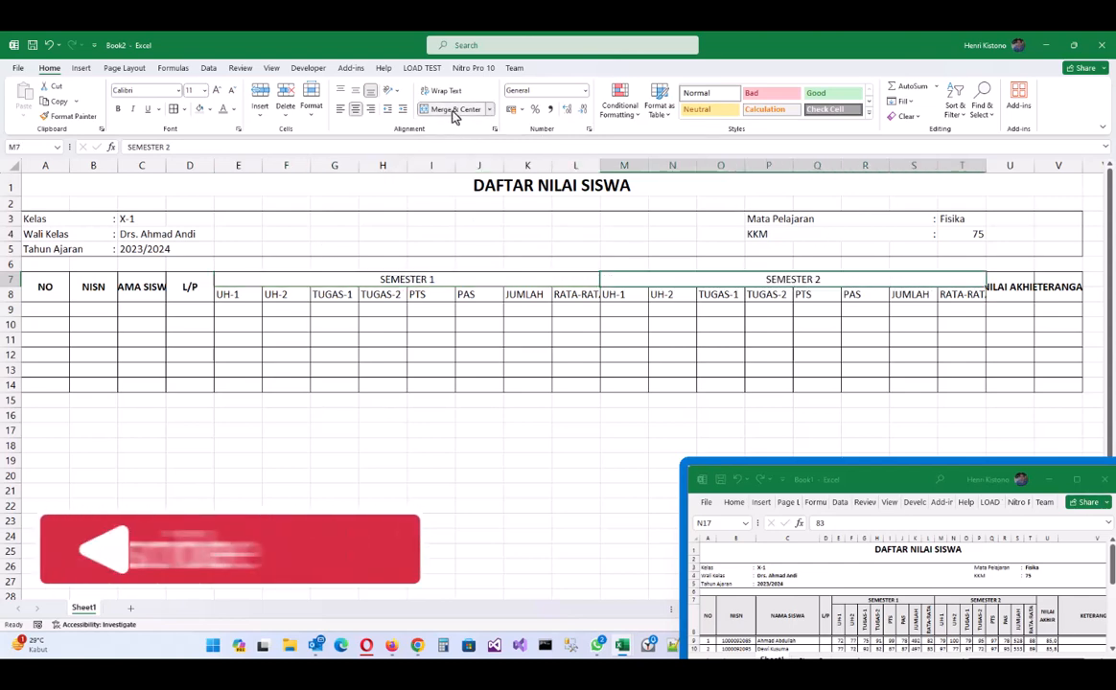
drag(250, 294, 593, 295)
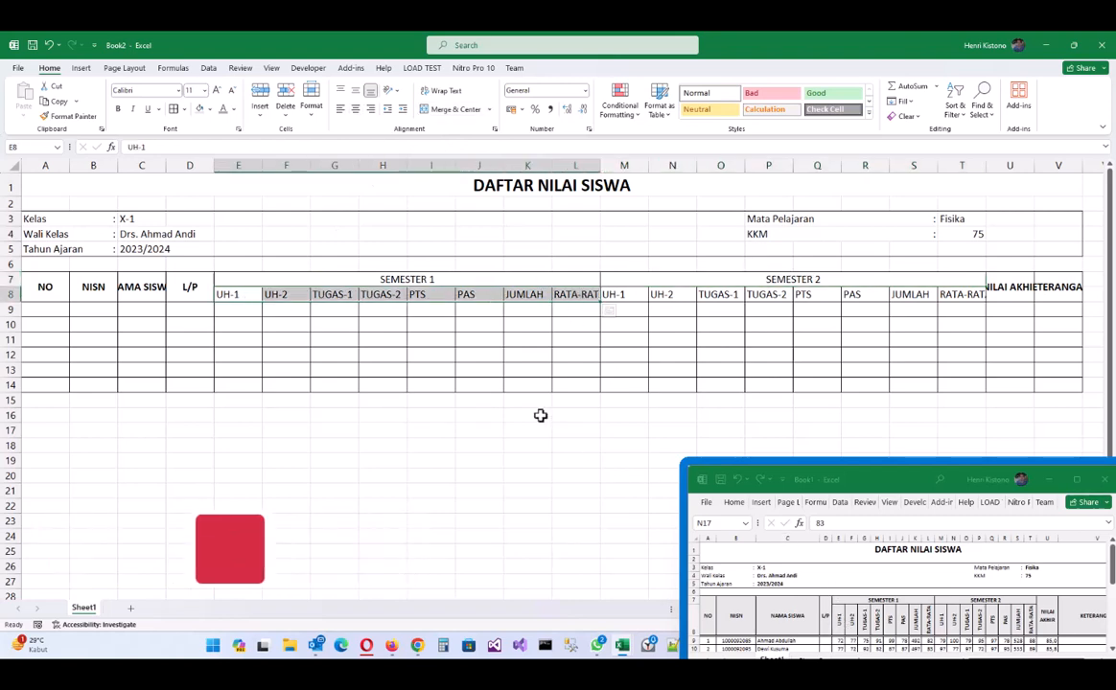
- Rotate the E8:T8 score sub-headers to 90-degree vertical text in Format Cells
right_click(234, 296)
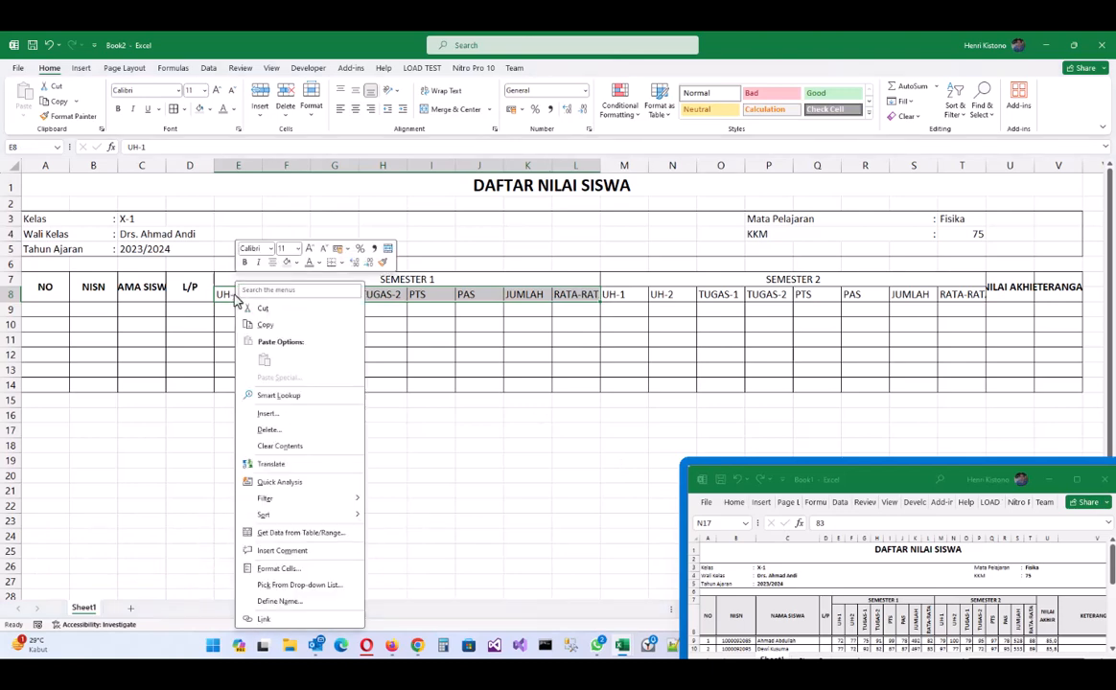
click(303, 571)
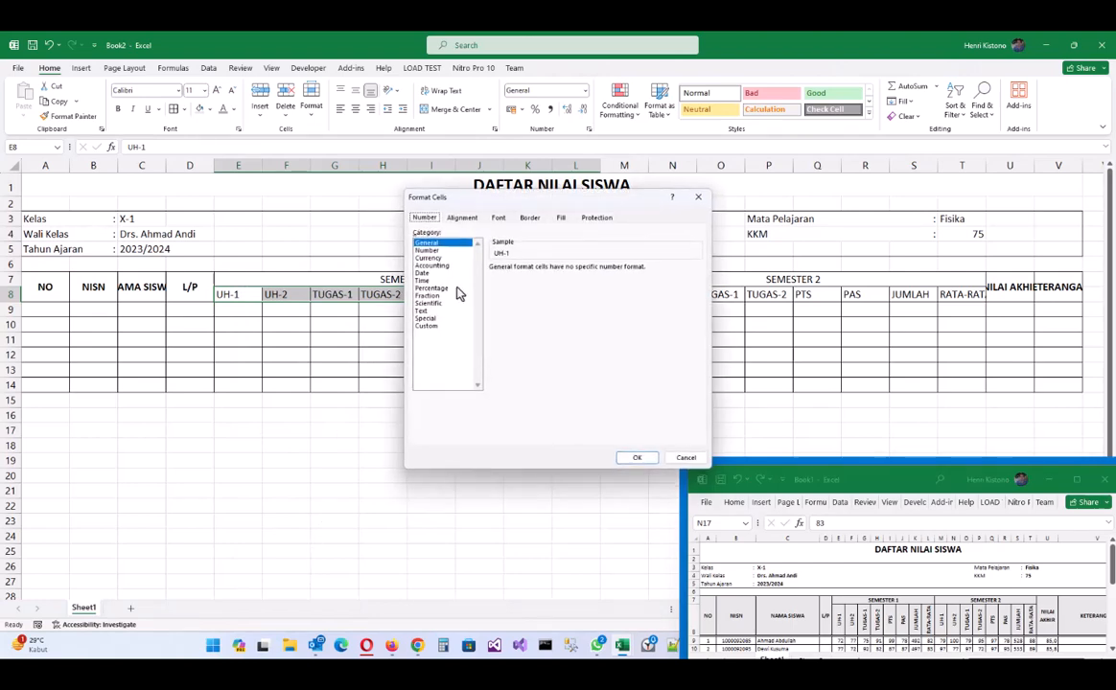
key(Escape)
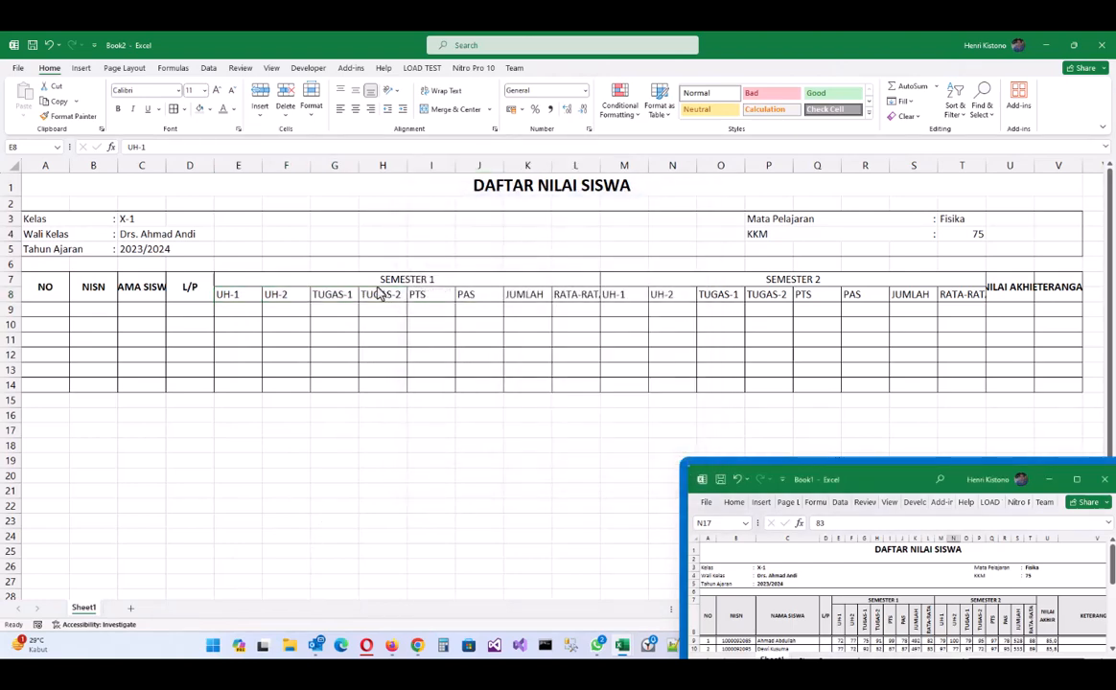
drag(244, 292, 881, 295)
click(240, 294)
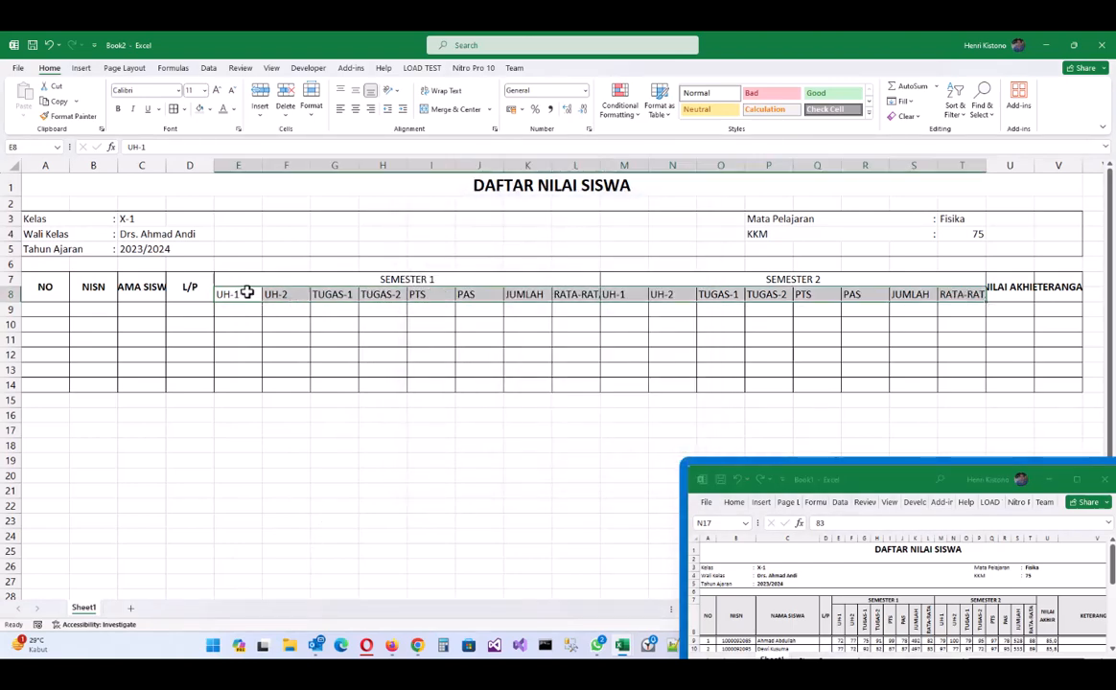
right_click(240, 294)
click(320, 569)
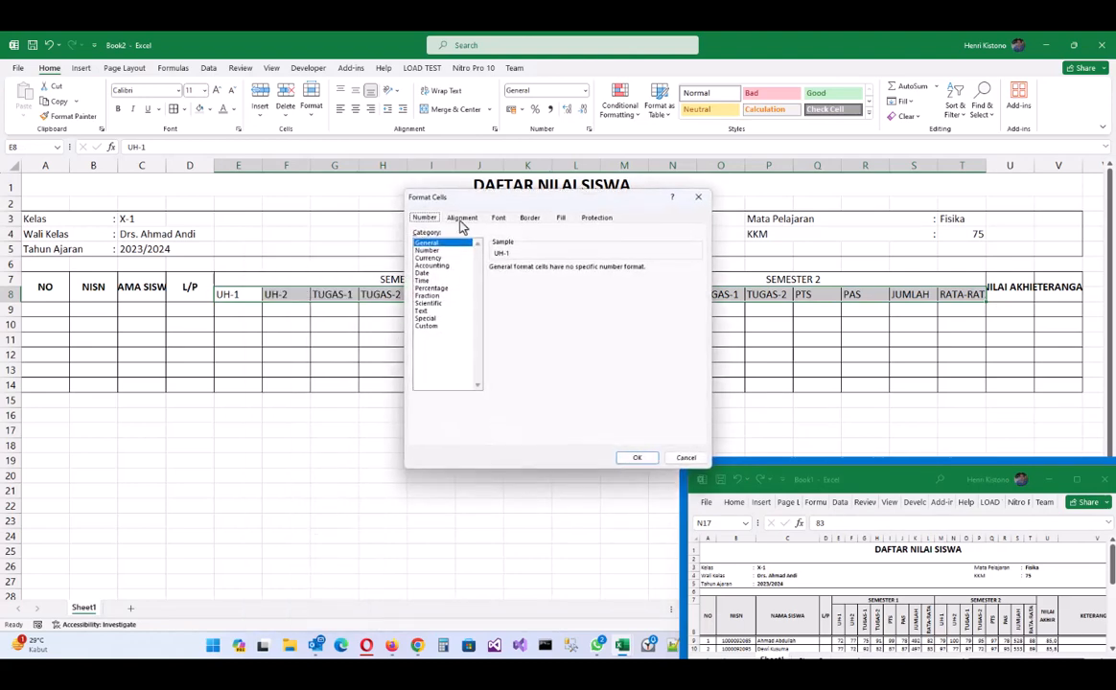
drag(492, 205, 432, 212)
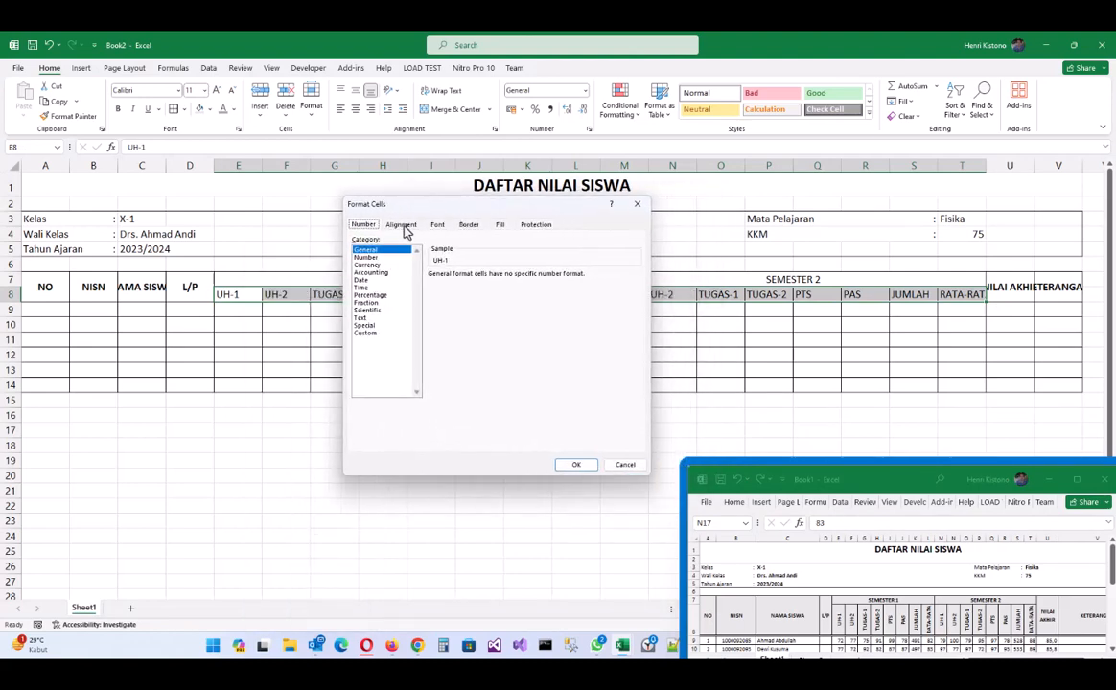
click(401, 225)
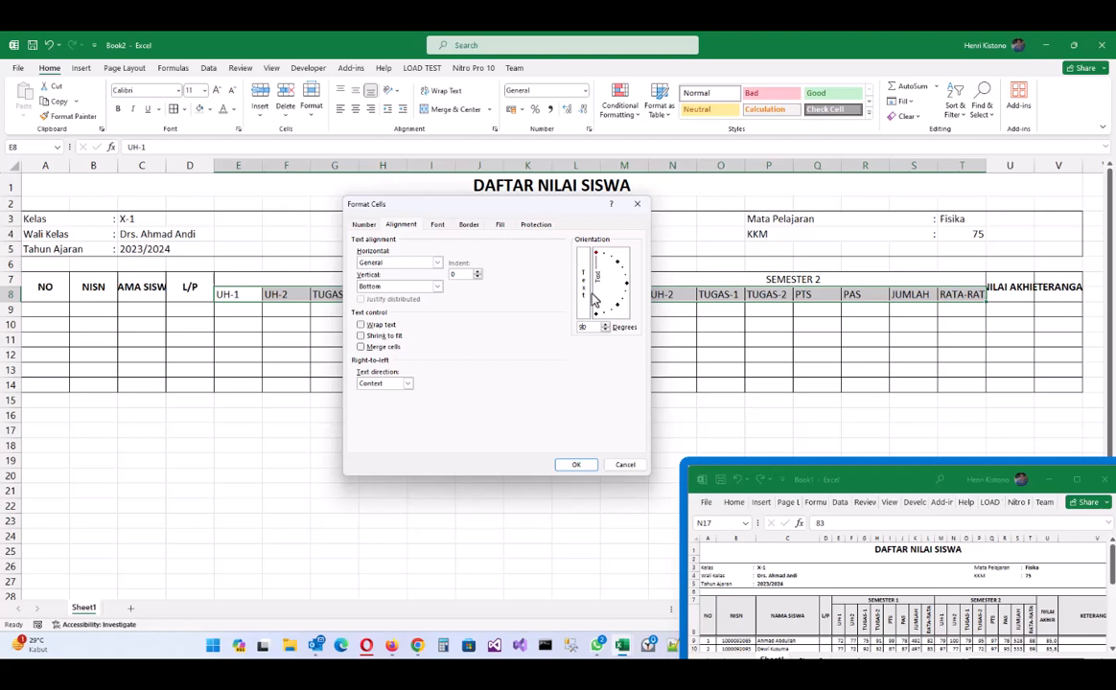
click(576, 465)
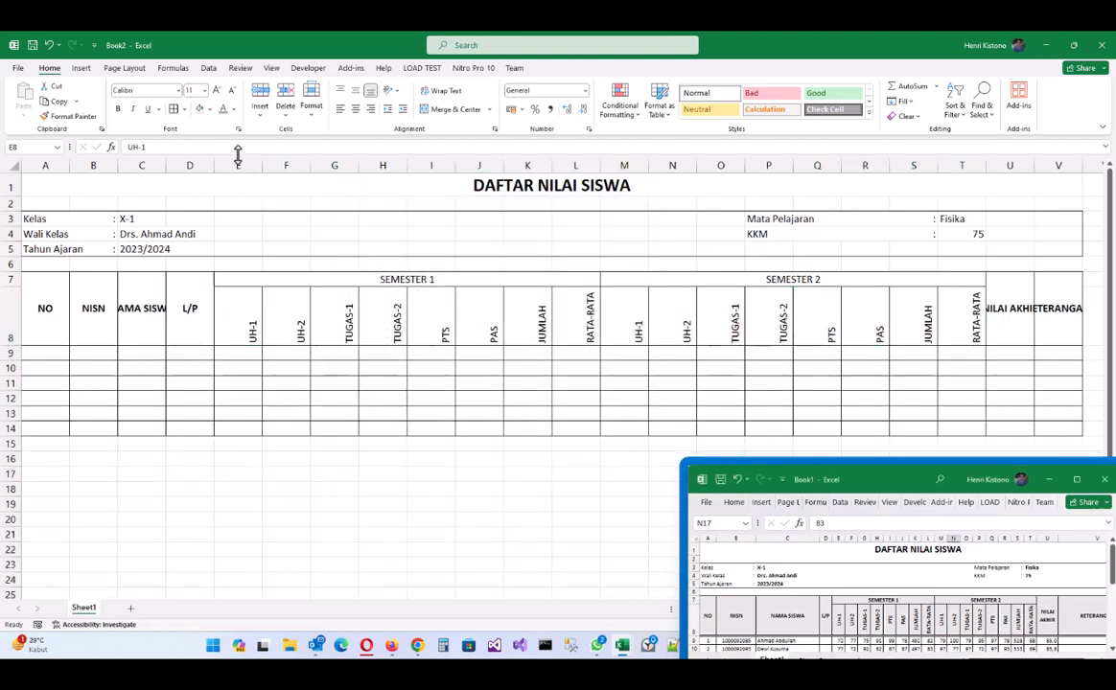
- Narrow the semester columns E through T to a uniform width fitting the rotated headers
drag(240, 165, 964, 166)
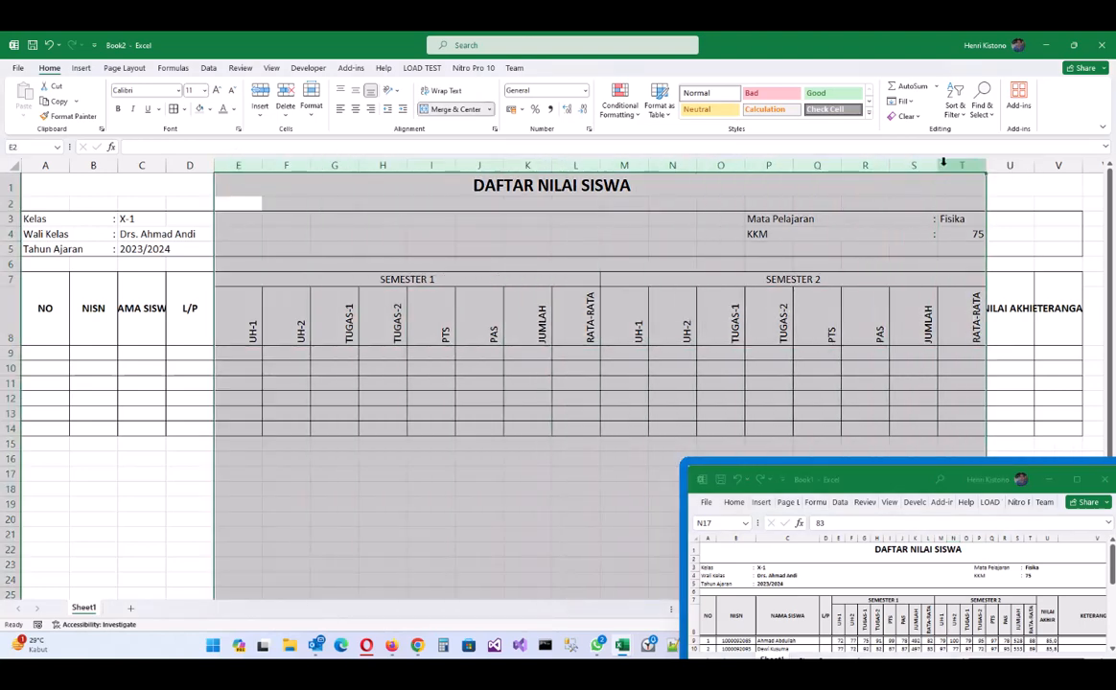
double_click(261, 166)
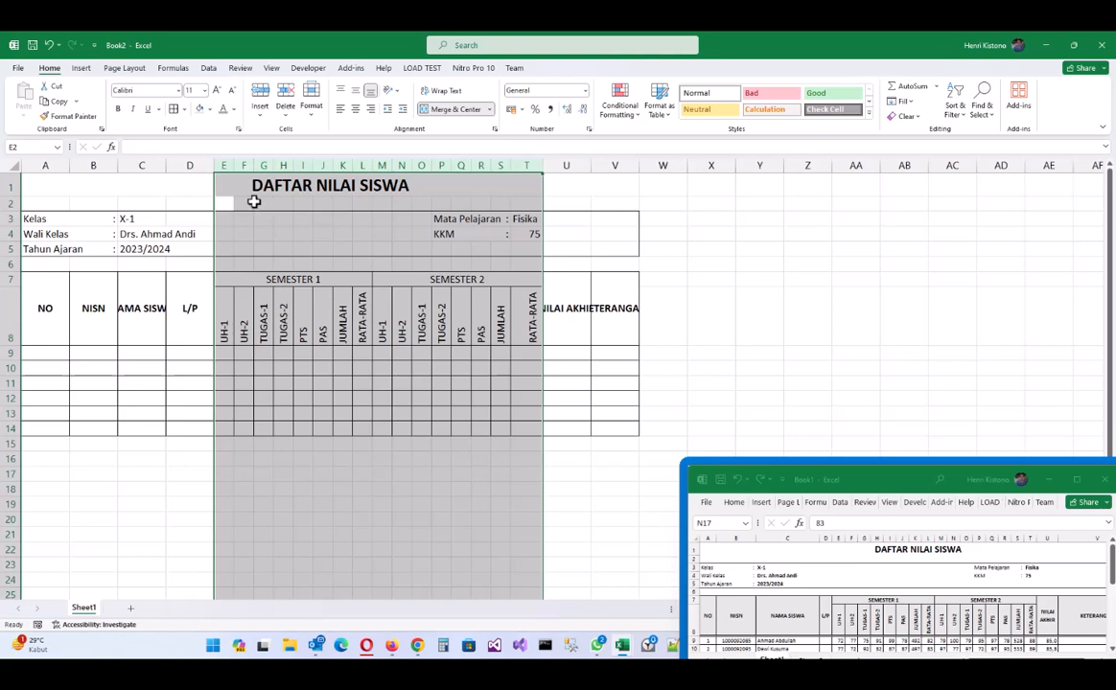
drag(236, 167, 243, 167)
click(406, 321)
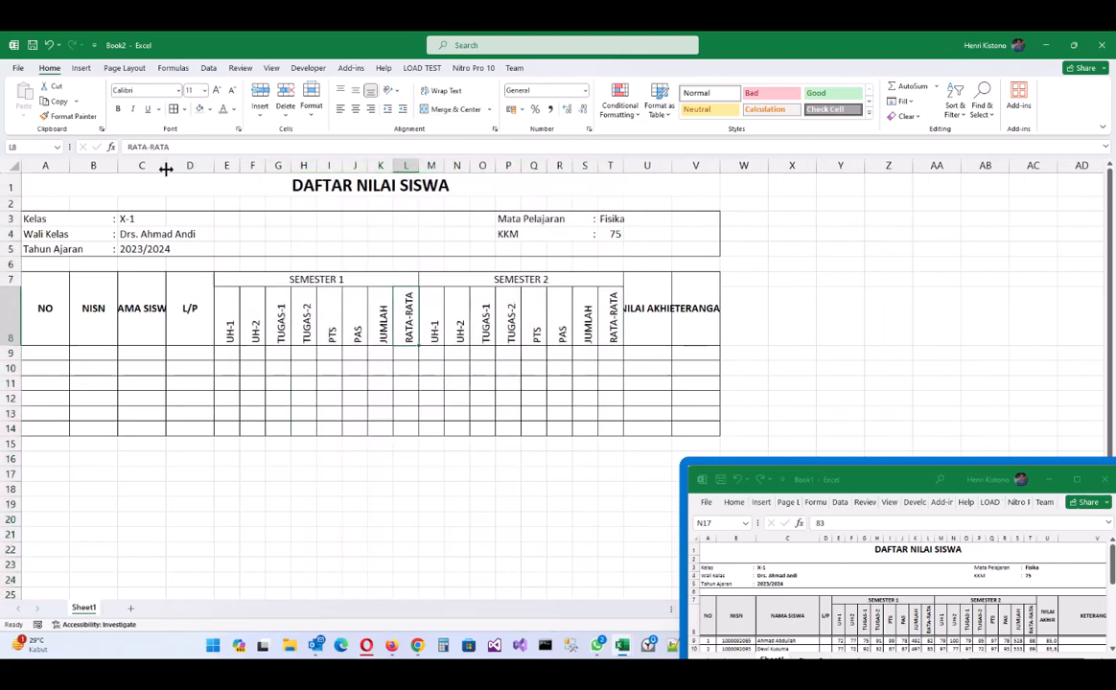
- Widen the NAMA SISWA, NISN and NILAI AKHIR columns and narrow the NO column
drag(165, 167, 219, 169)
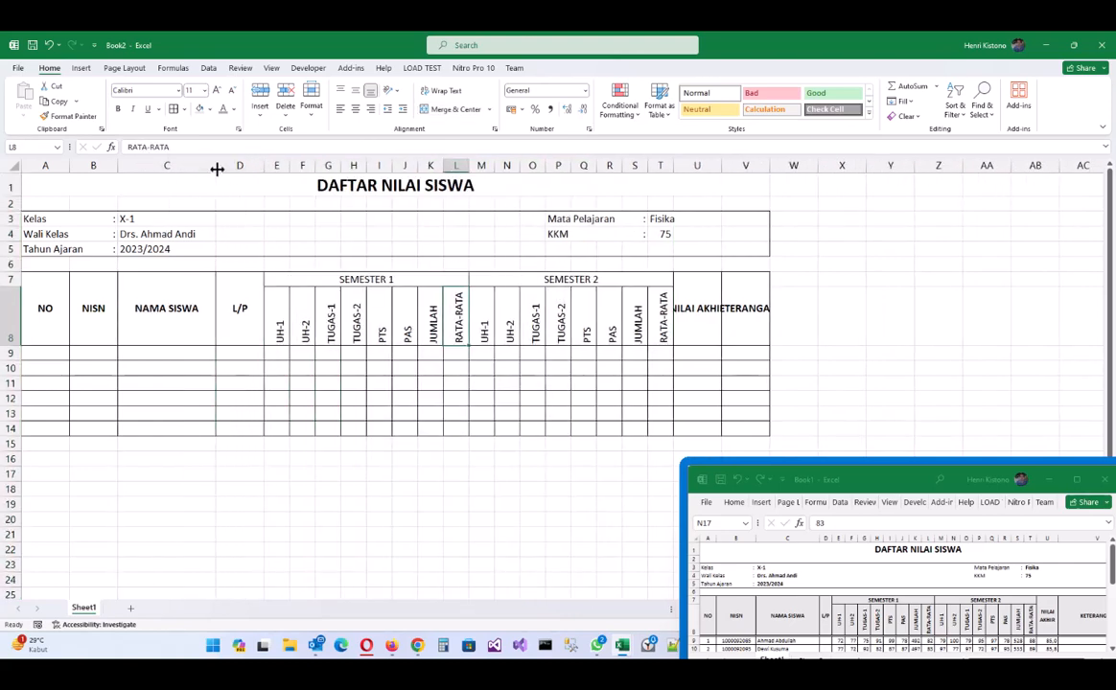
drag(117, 163, 146, 163)
drag(69, 164, 50, 165)
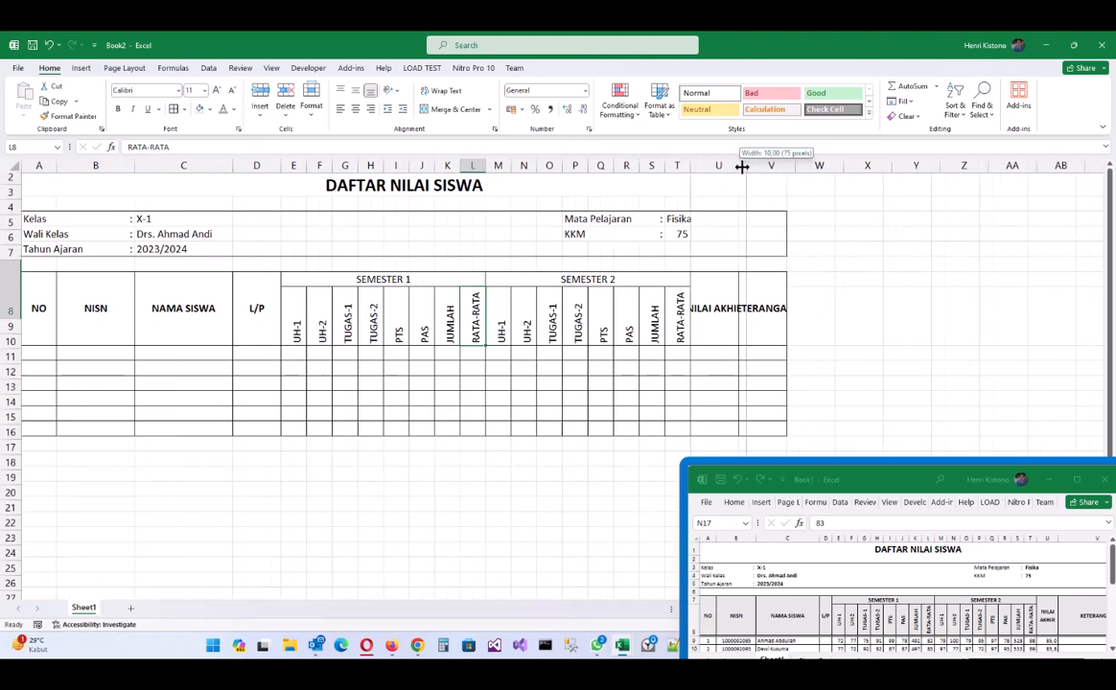
drag(740, 166, 742, 167)
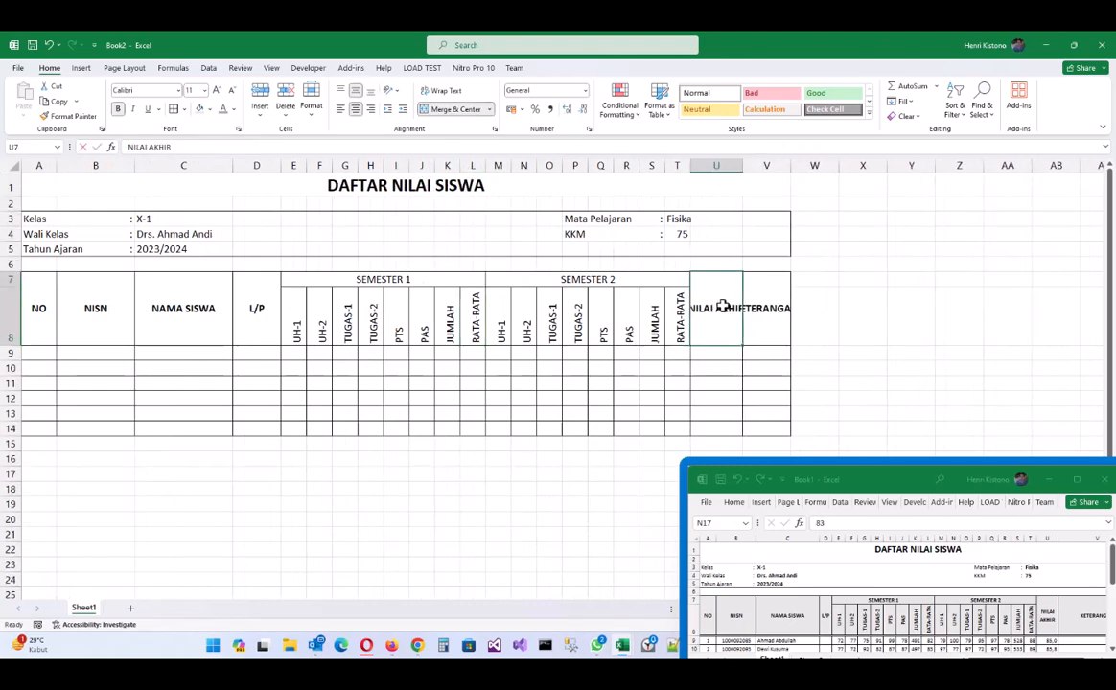
- Split NILAI AKHIR onto two lines and widen the KETERANGAN column to show it fully
double_click(737, 303)
key(BackSpace)
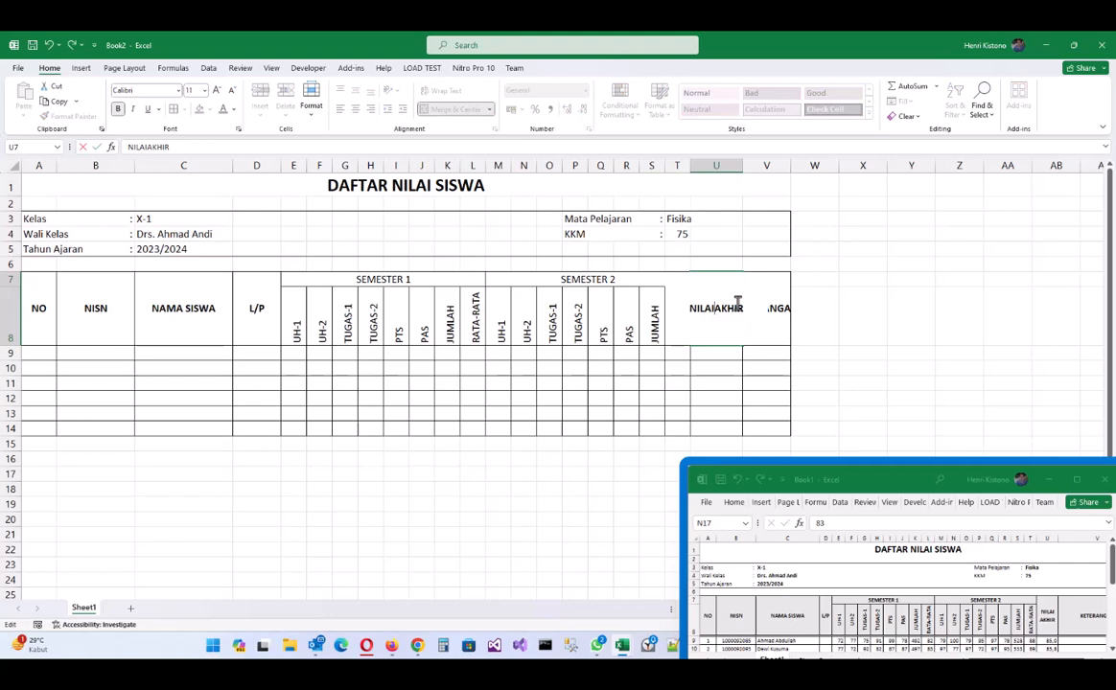
key(alt+Return)
key(ctrl+Return)
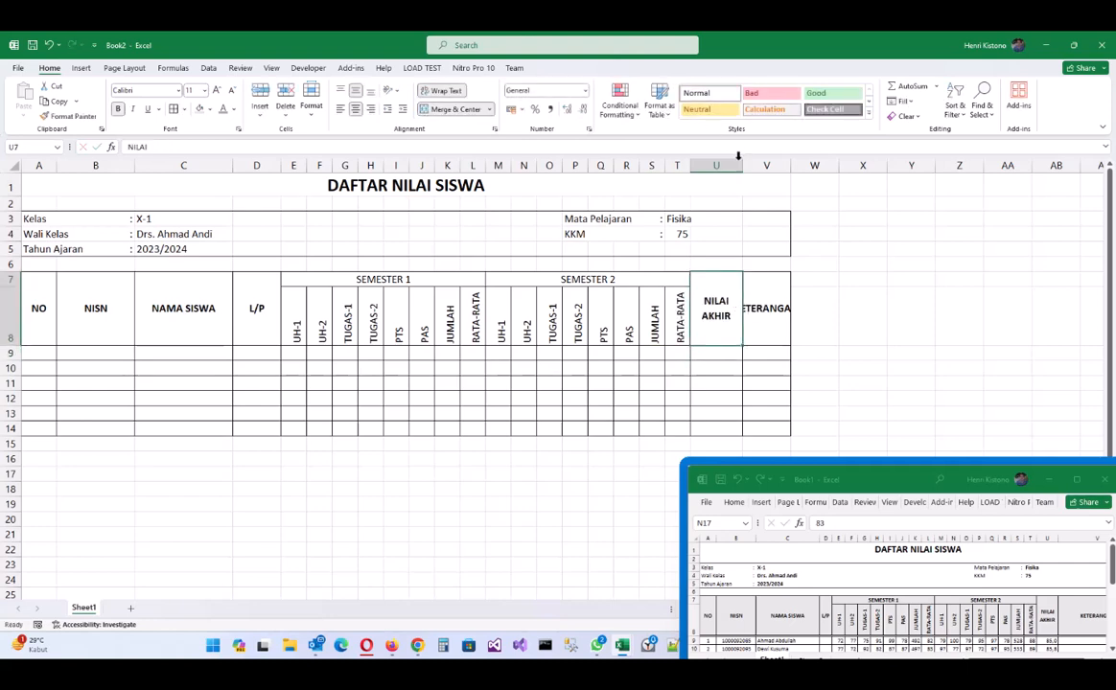
drag(792, 167, 869, 165)
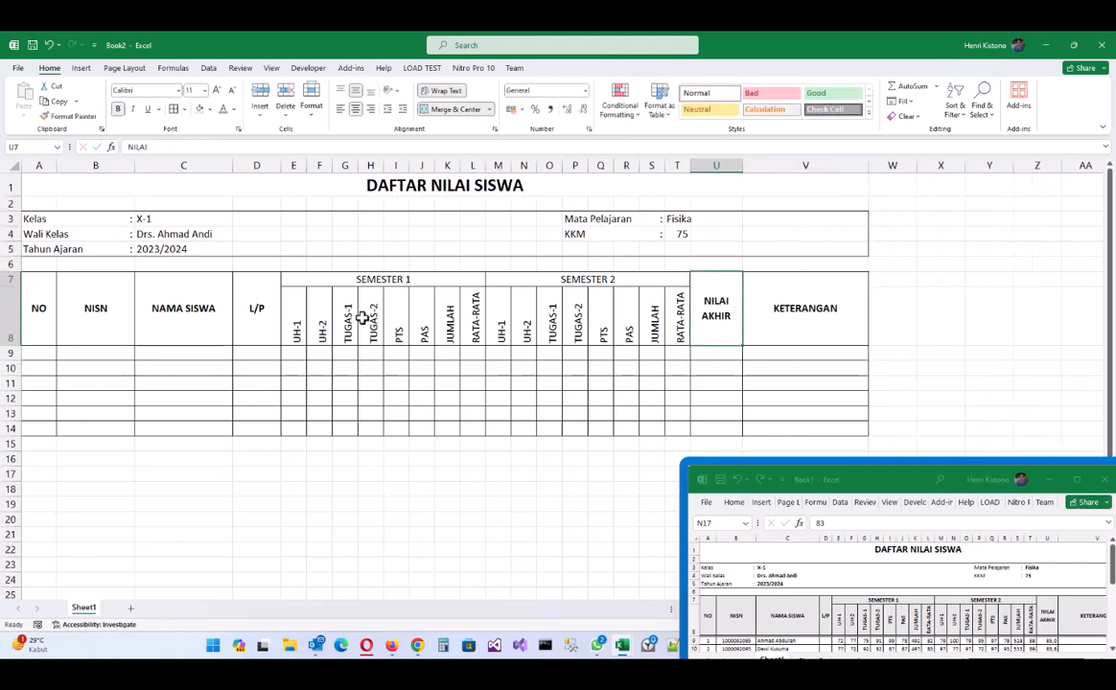
- Middle-align the row 8 sub-headers and bold the semester headings, class details, Fisika and 75
drag(294, 324, 680, 324)
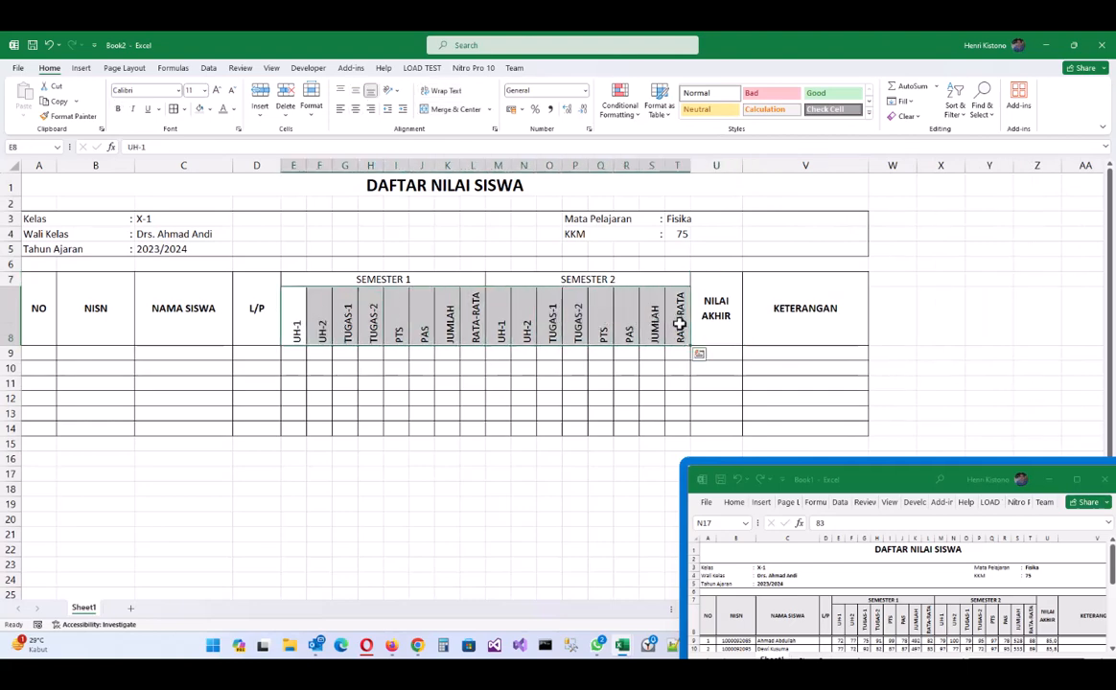
click(355, 97)
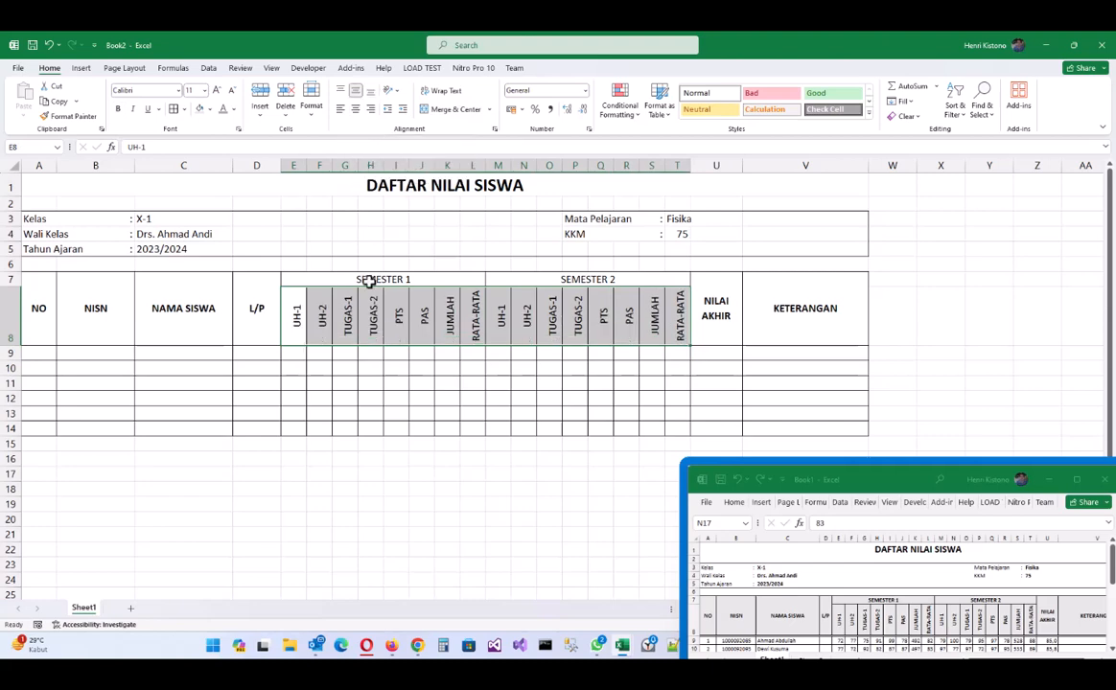
drag(456, 279, 584, 283)
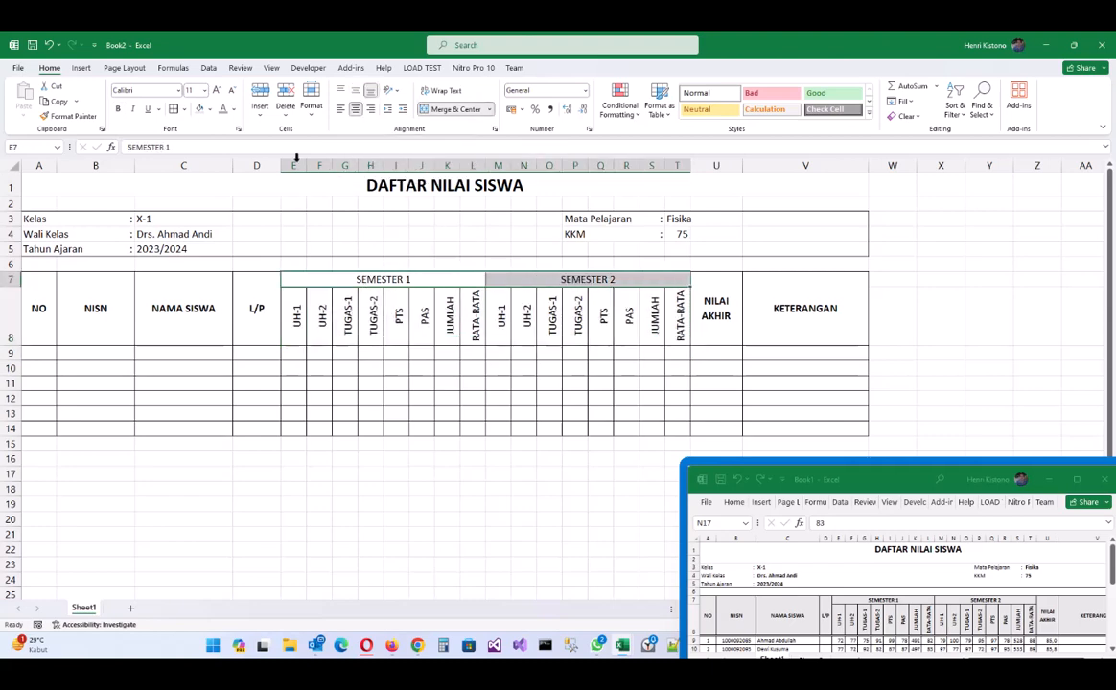
click(118, 108)
drag(154, 217, 165, 249)
click(118, 108)
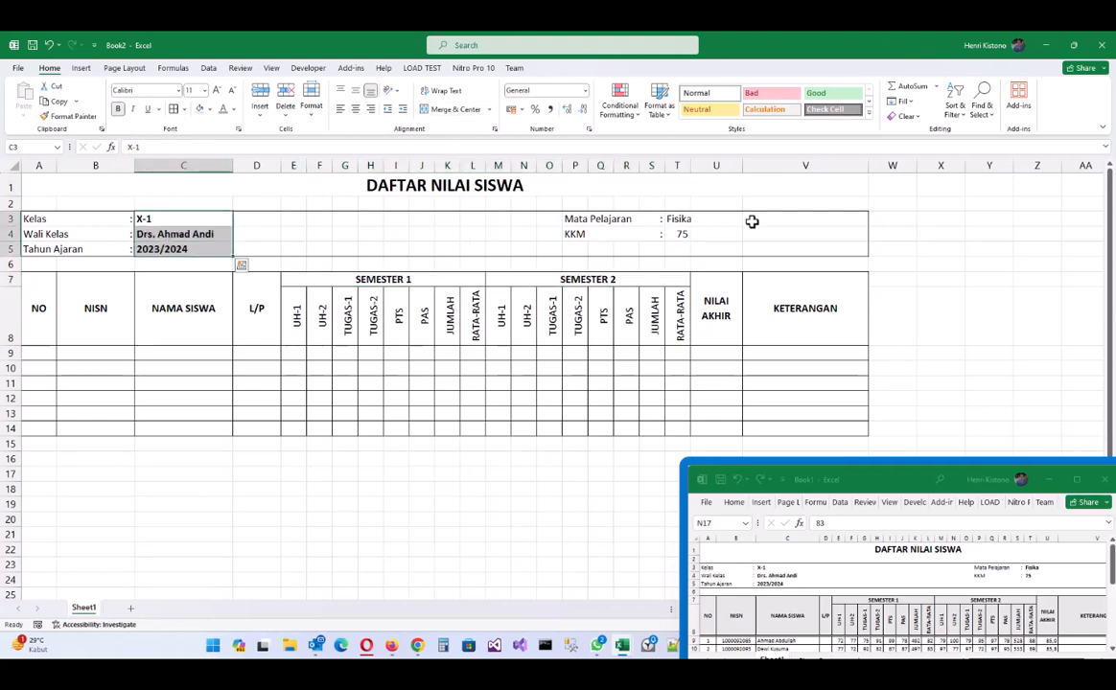
drag(677, 219, 799, 234)
click(118, 108)
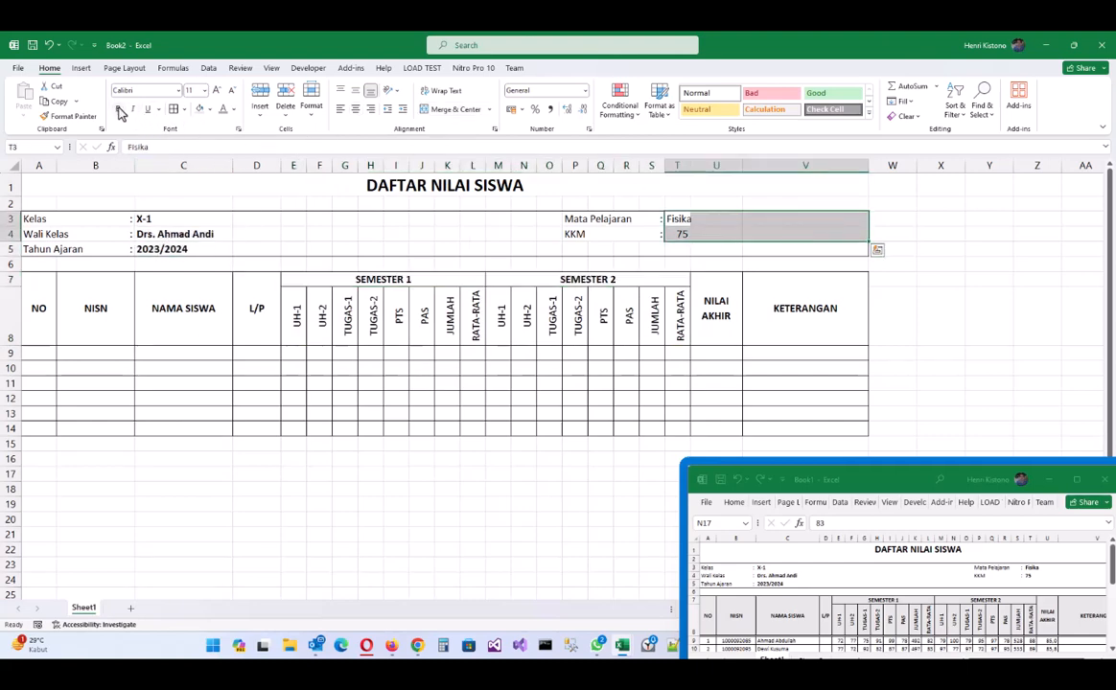
- Left-align the KKM value 75
click(676, 234)
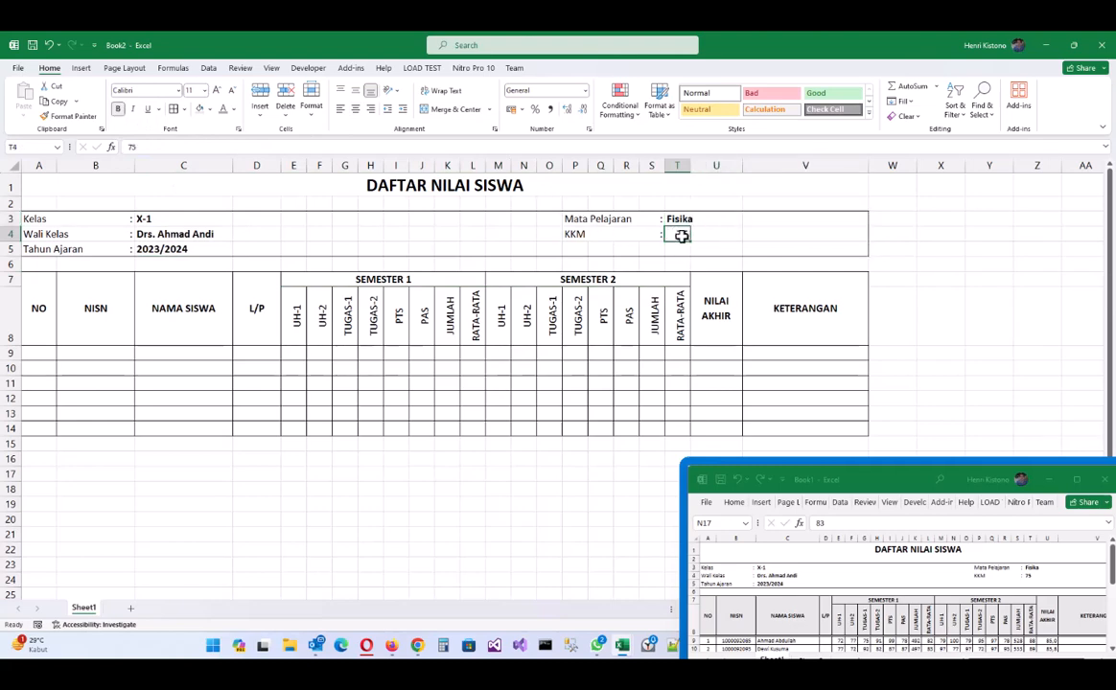
click(341, 112)
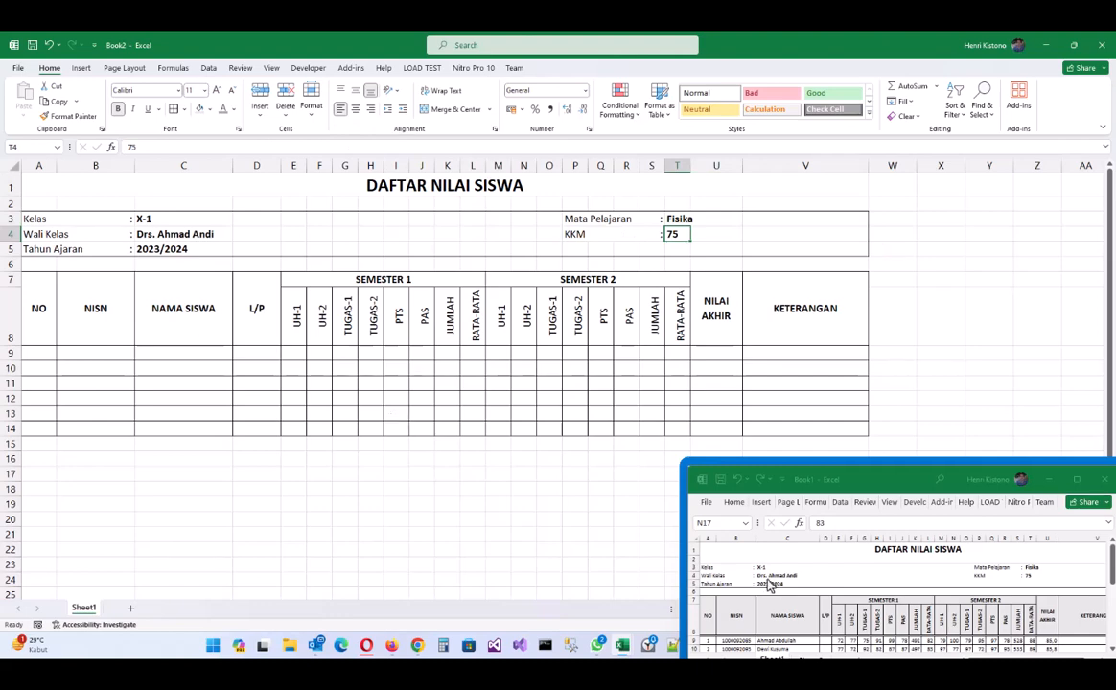
click(883, 487)
scroll(847, 564, down, 2)
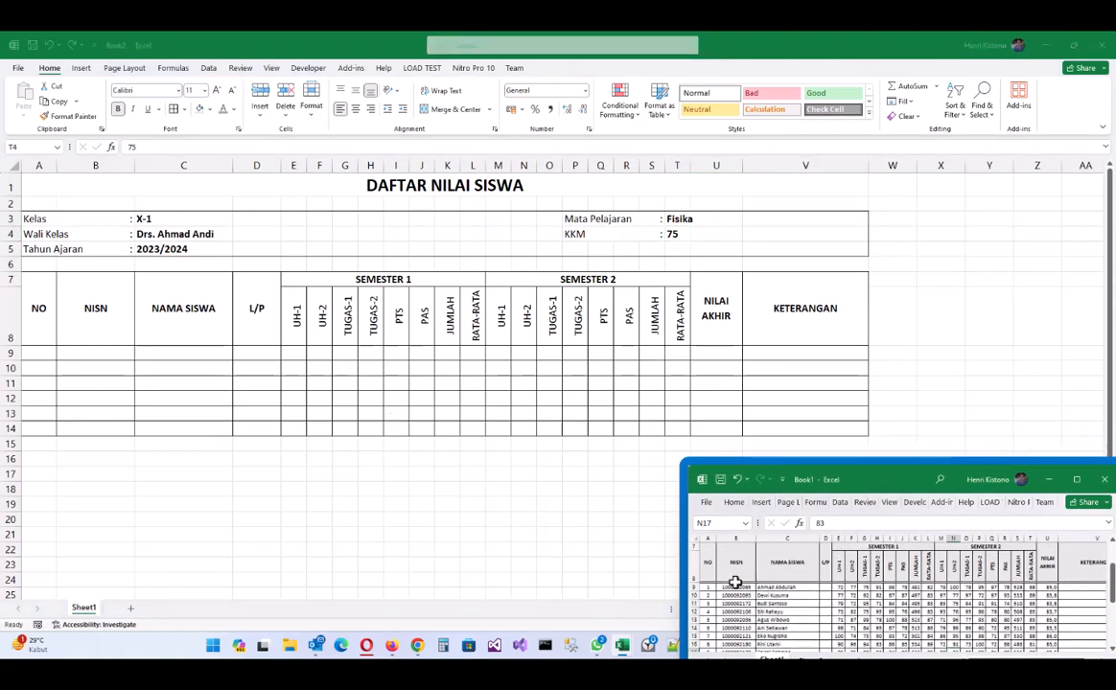
- Give the two-row header block A7:V8 a thick bottom border
click(37, 310)
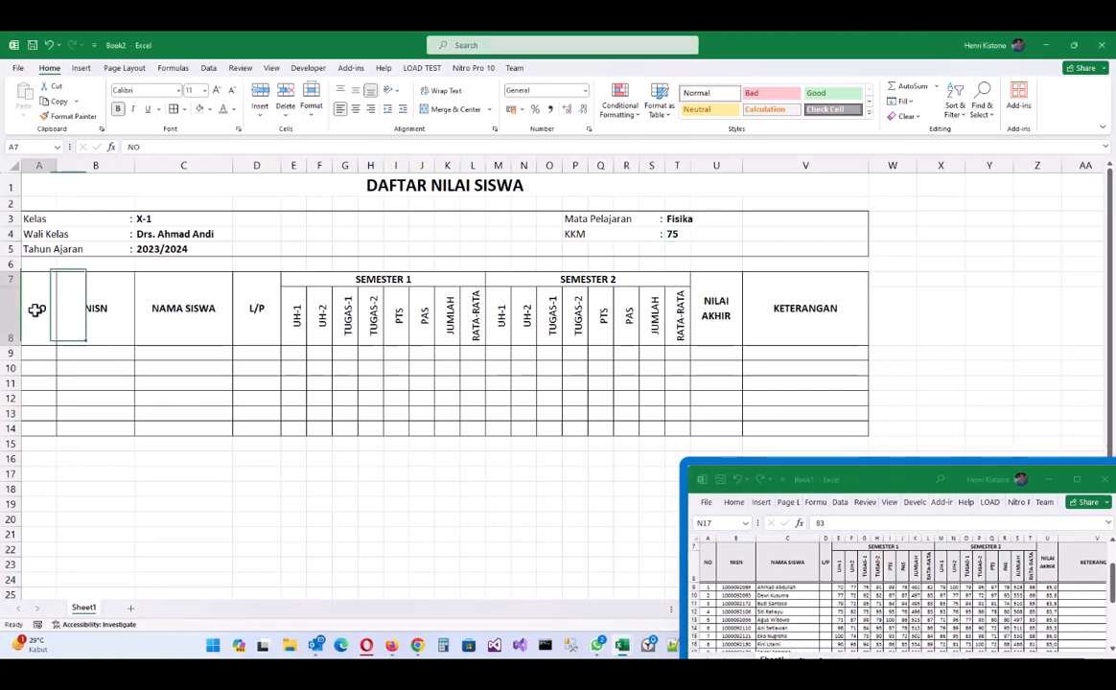
drag(37, 310, 806, 315)
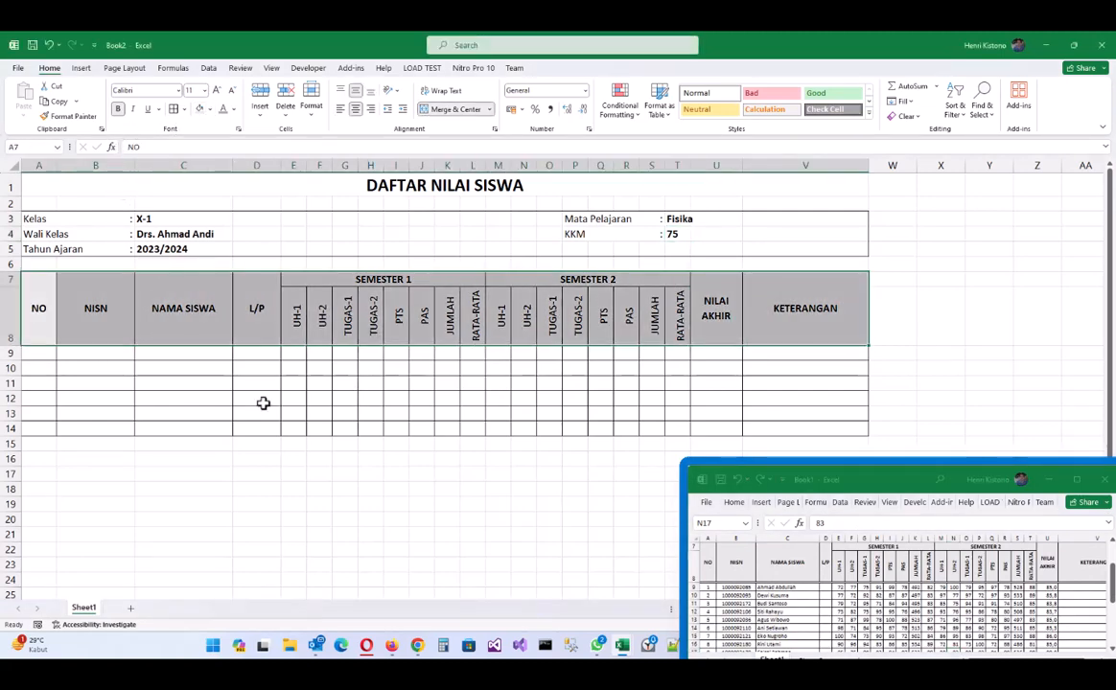
click(61, 312)
click(33, 314)
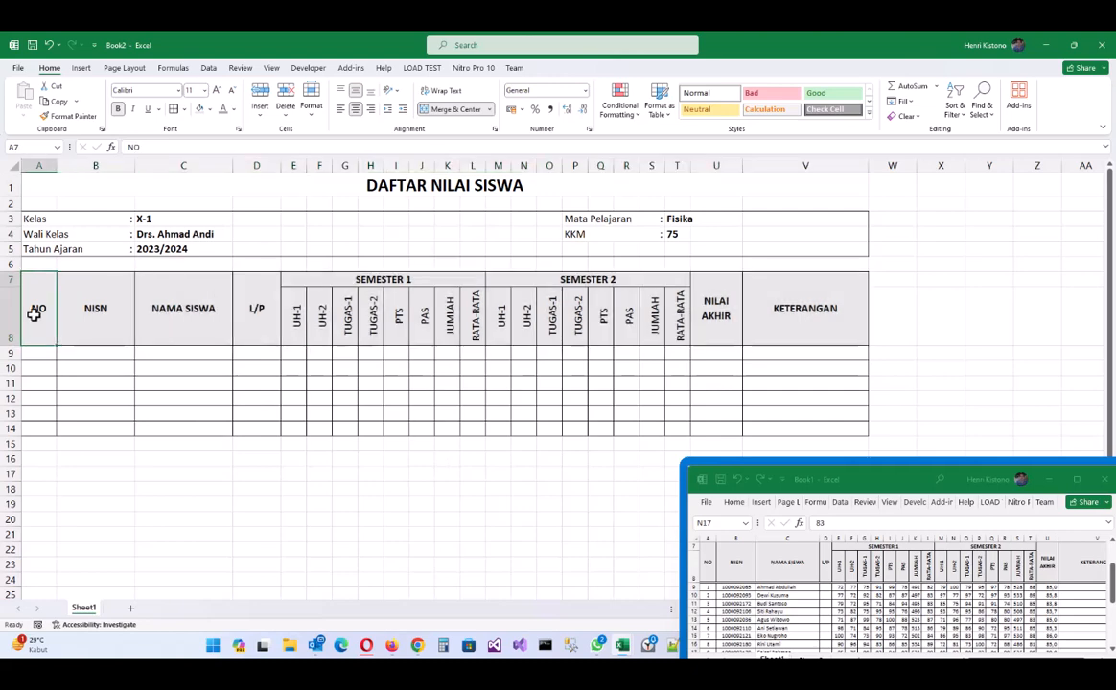
drag(33, 314, 765, 289)
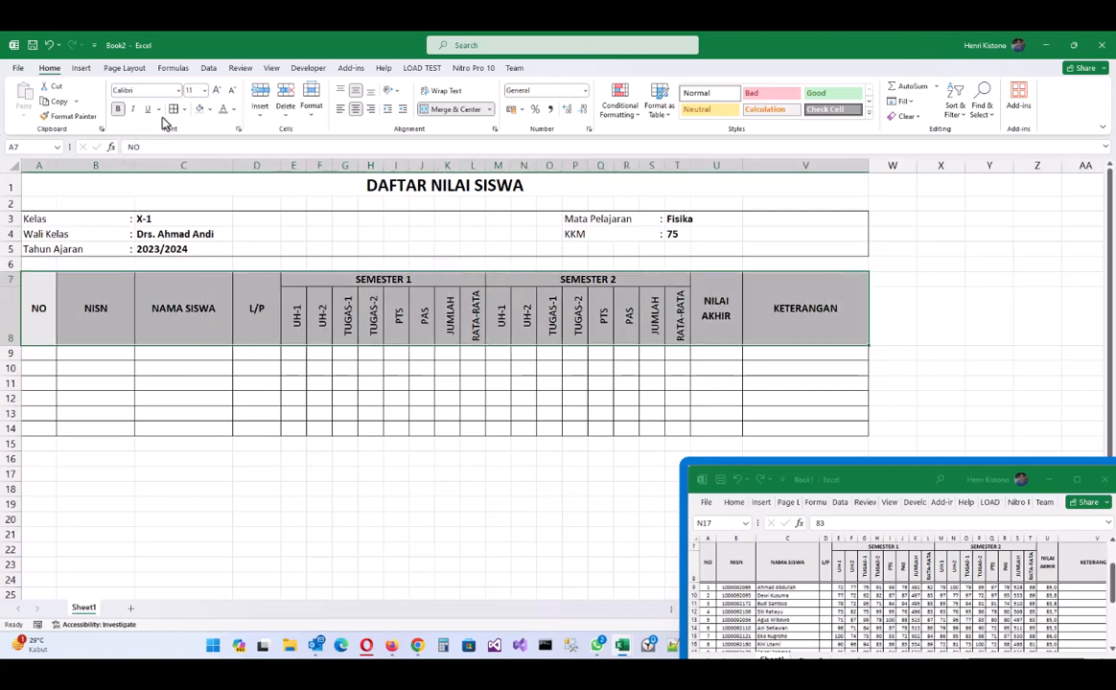
click(186, 110)
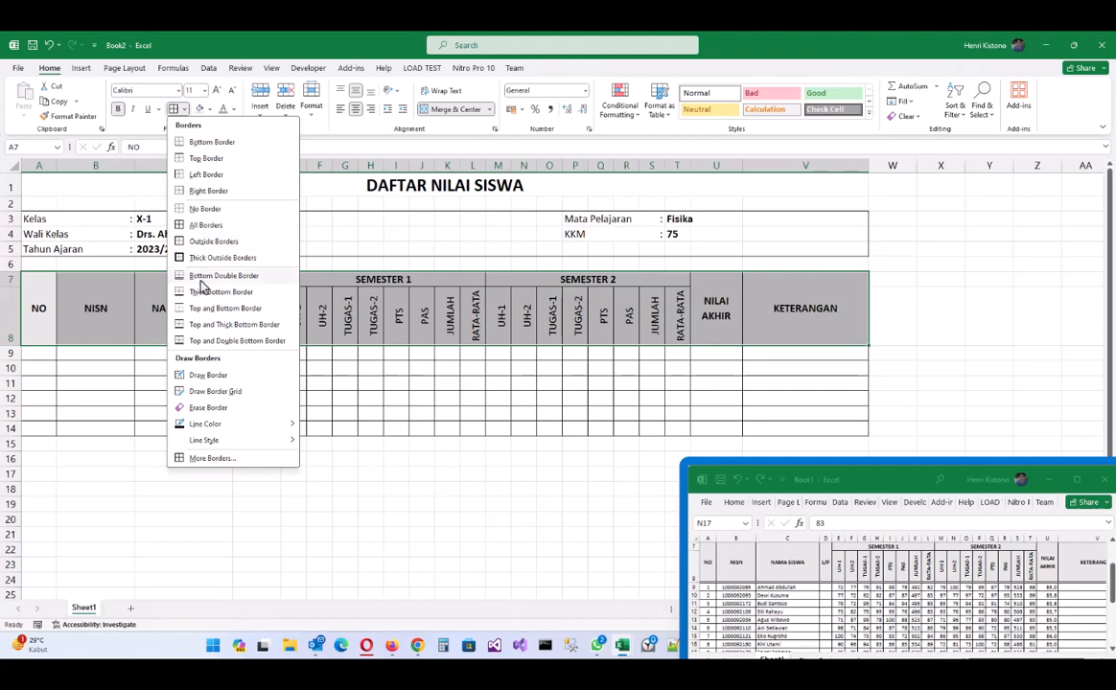
click(205, 342)
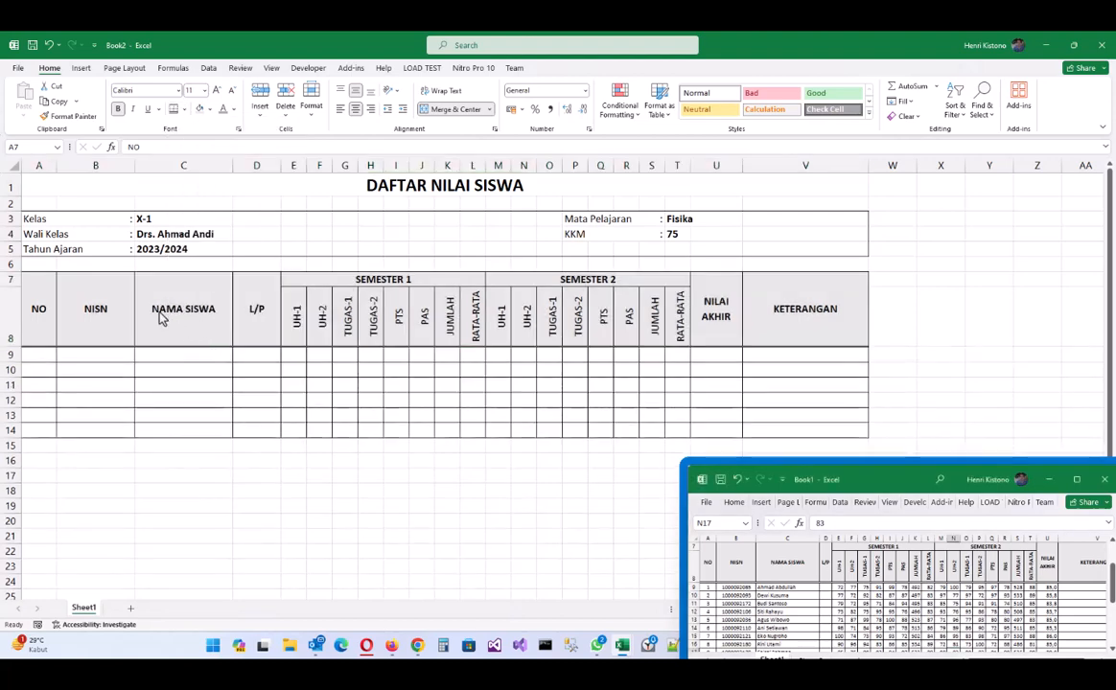
- Review the UH-1 to RATA-RATA score headers, then switch to the reference workbook
click(241, 304)
click(286, 324)
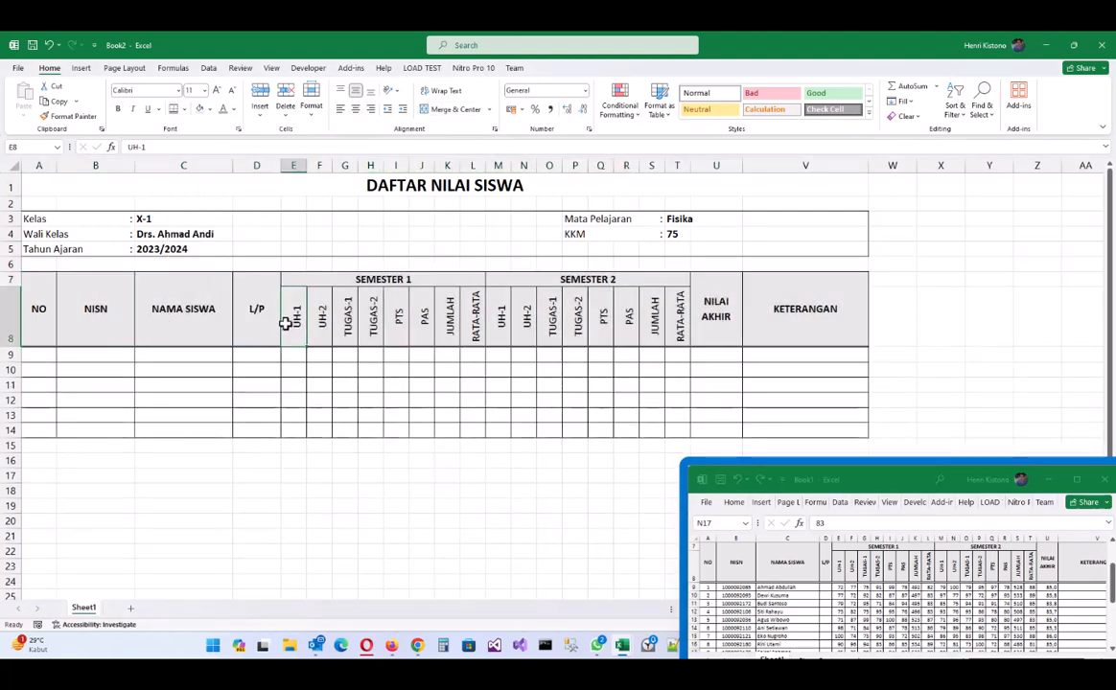
drag(289, 324, 672, 319)
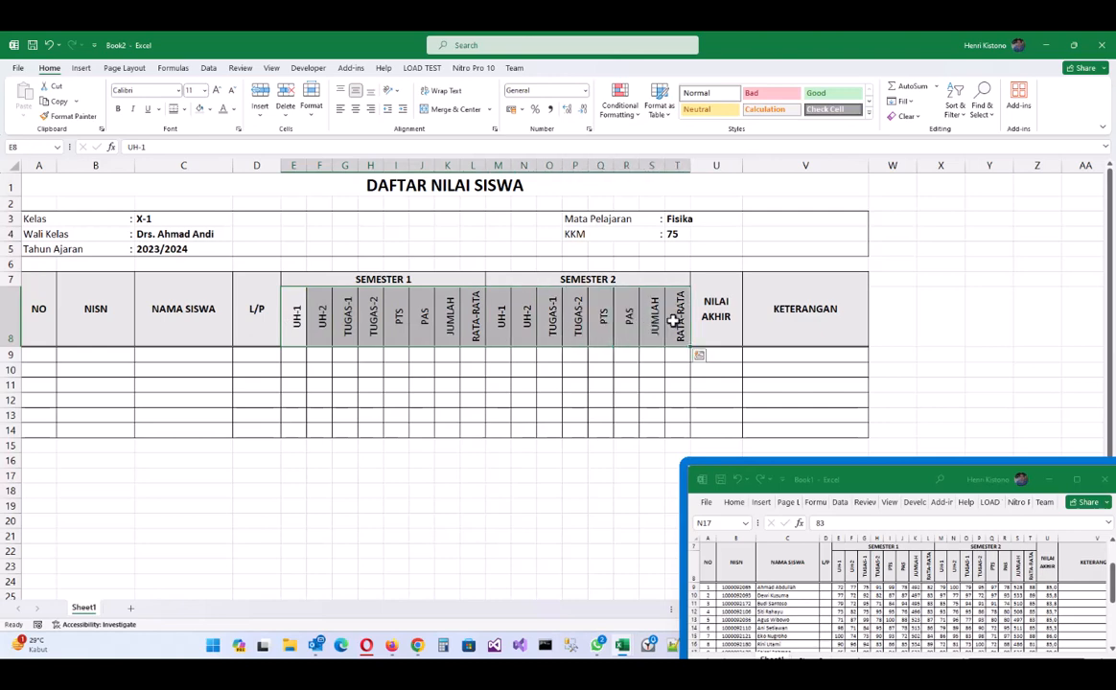
click(476, 316)
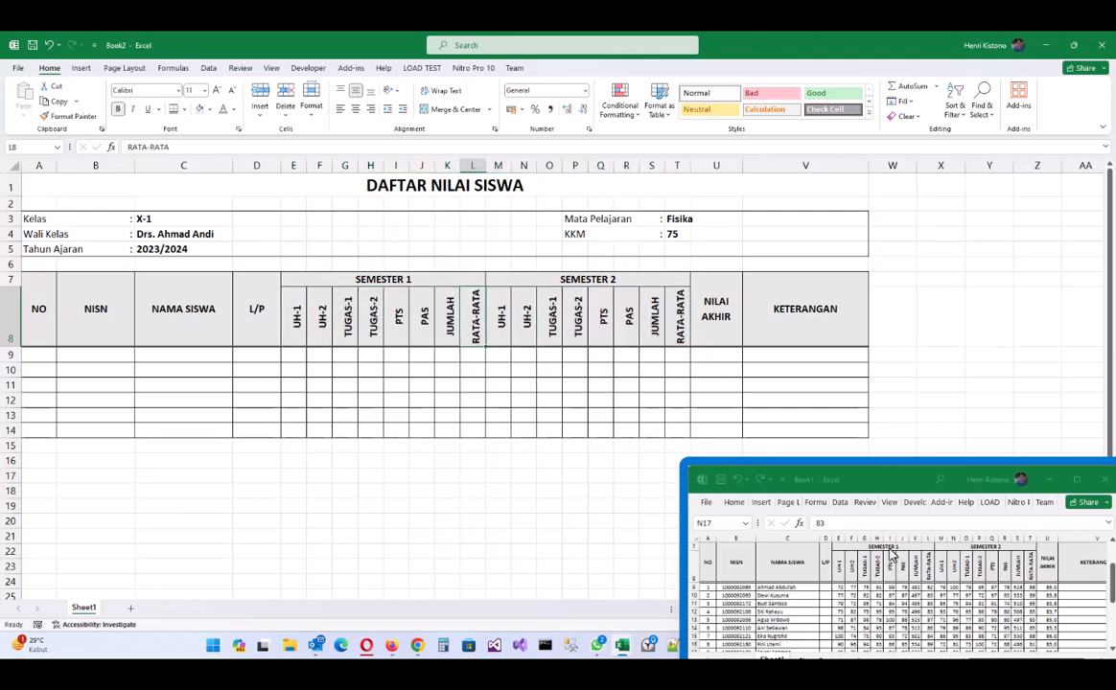
scroll(892, 564, down, 2)
scroll(896, 551, up, 2)
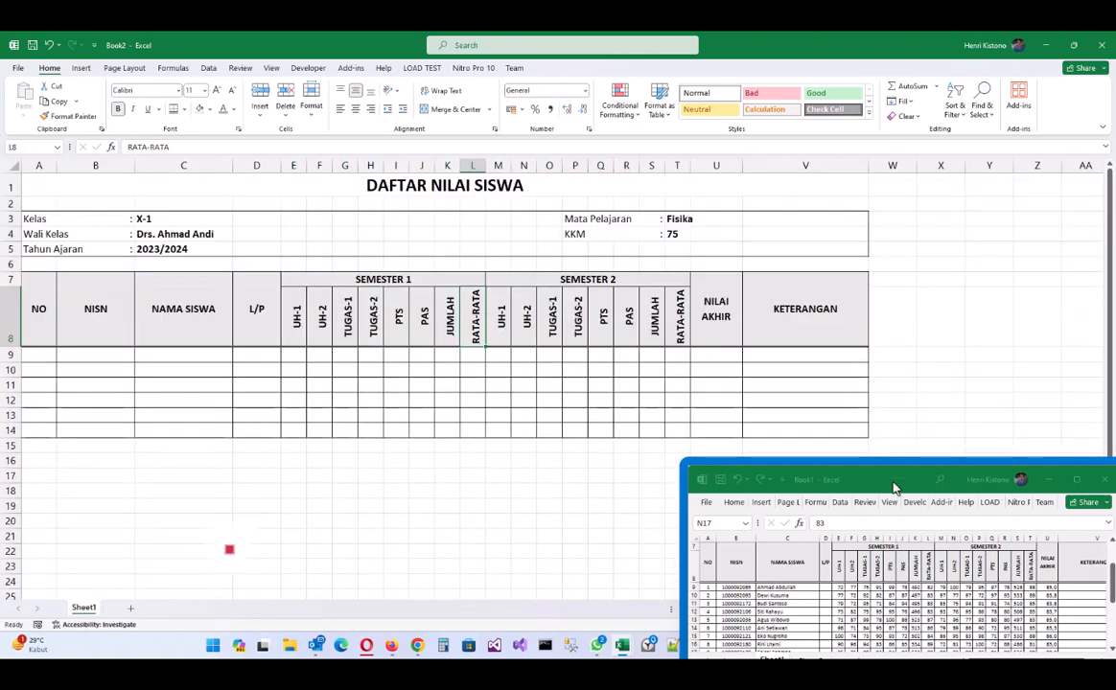
click(895, 482)
scroll(913, 547, down, 6)
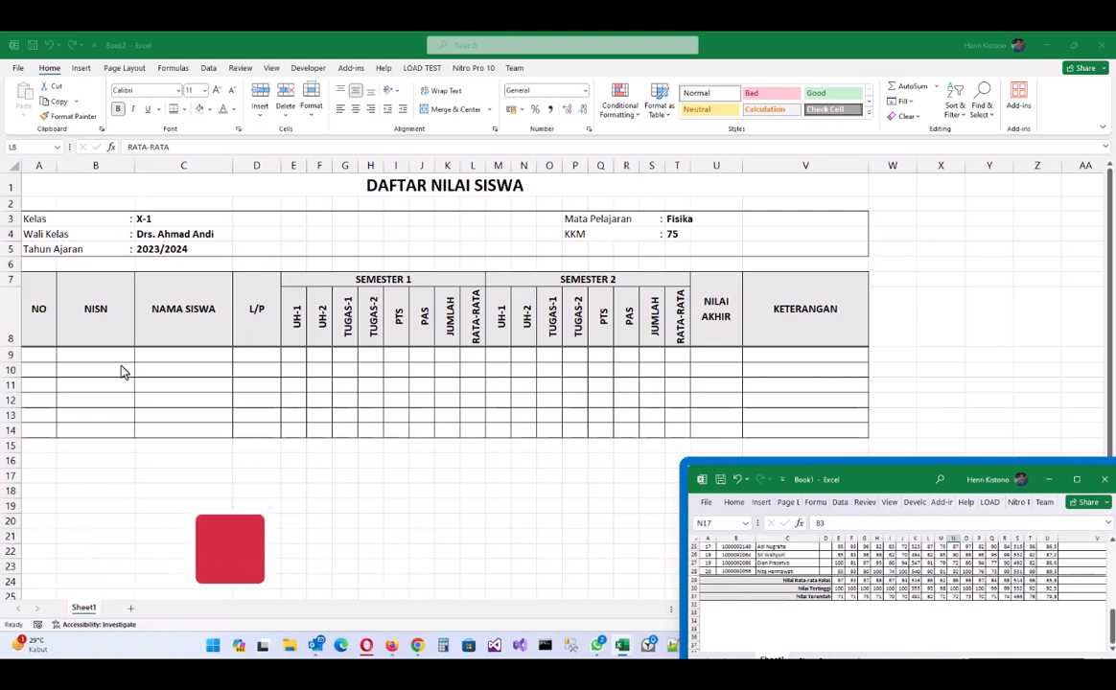
- Start the NO column numbering with 1 and 2 in A9:A10
click(38, 354)
text(1)
key(Return)
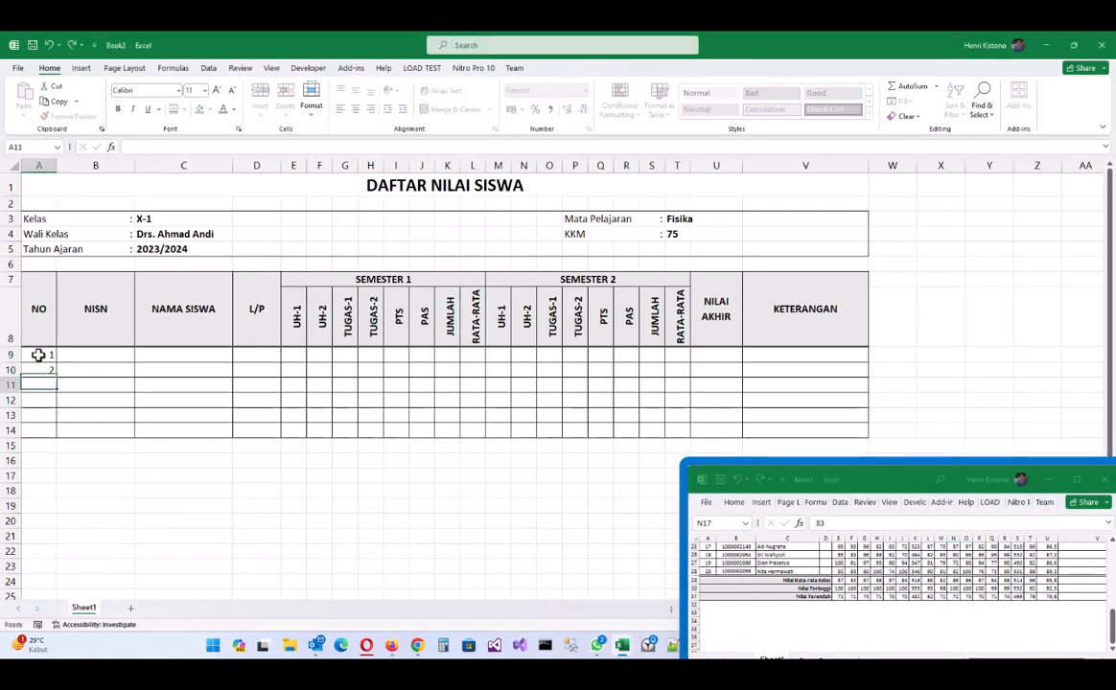
text(2)
key(ctrl+Return)
click(38, 355)
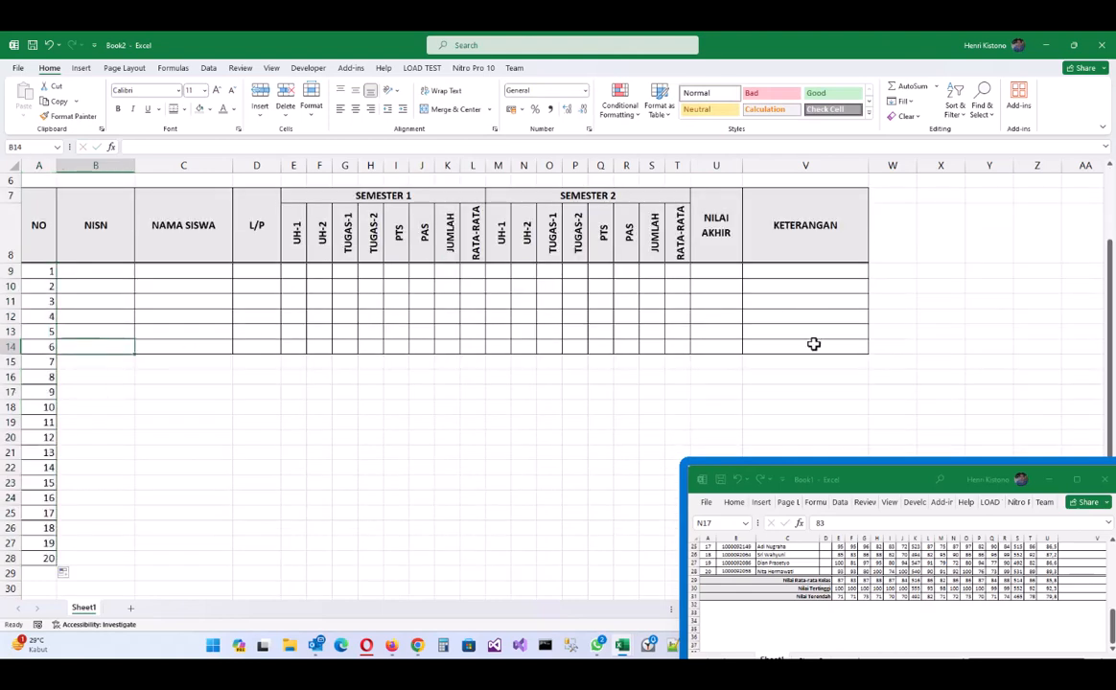
- Copy the bordered row B14:V14 into B15:V28 to extend the table to row 28
shift+click(813, 344)
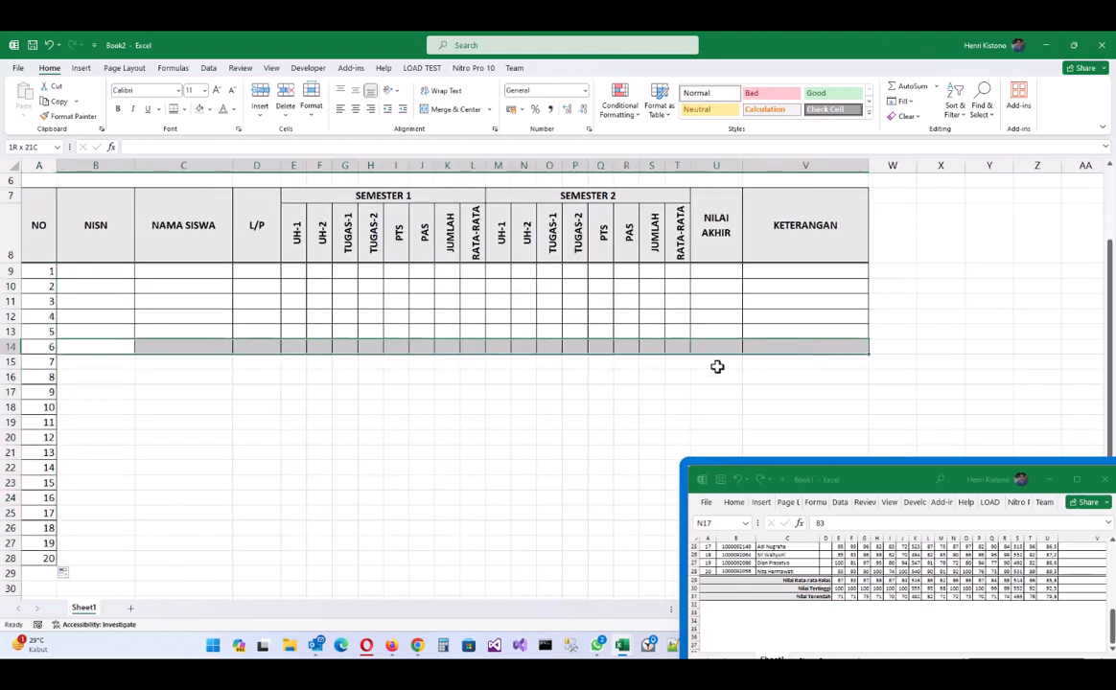
key(ctrl+c)
click(96, 361)
scroll(528, 471, down, 2)
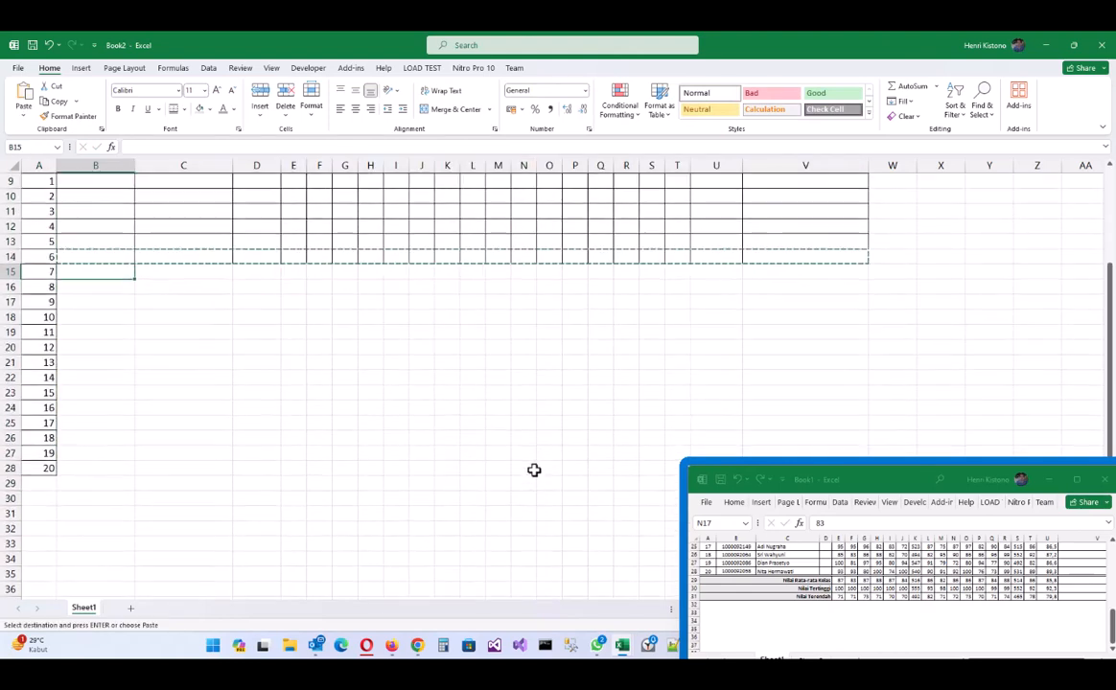
shift+click(803, 419)
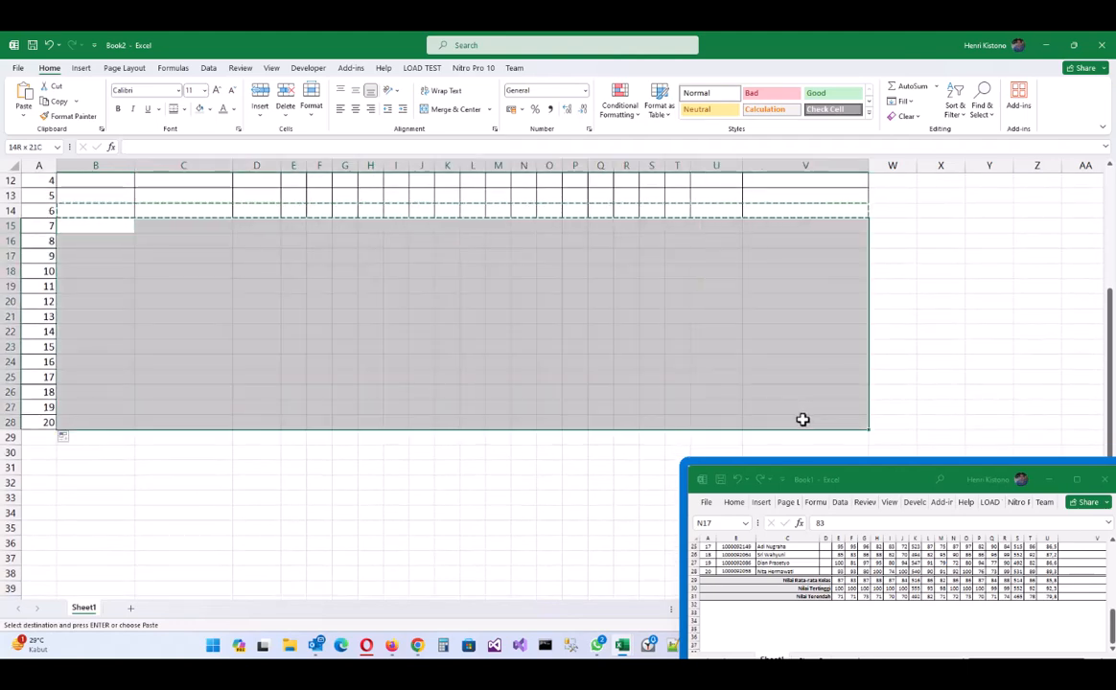
key(ctrl+v)
scroll(606, 350, up, 3)
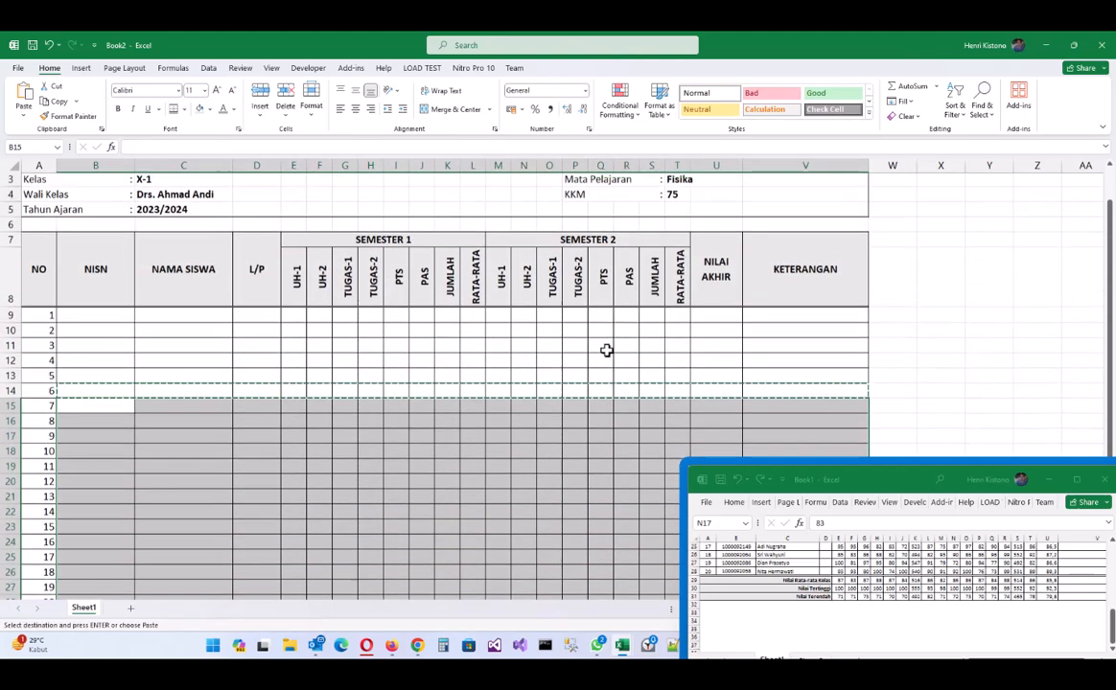
click(551, 343)
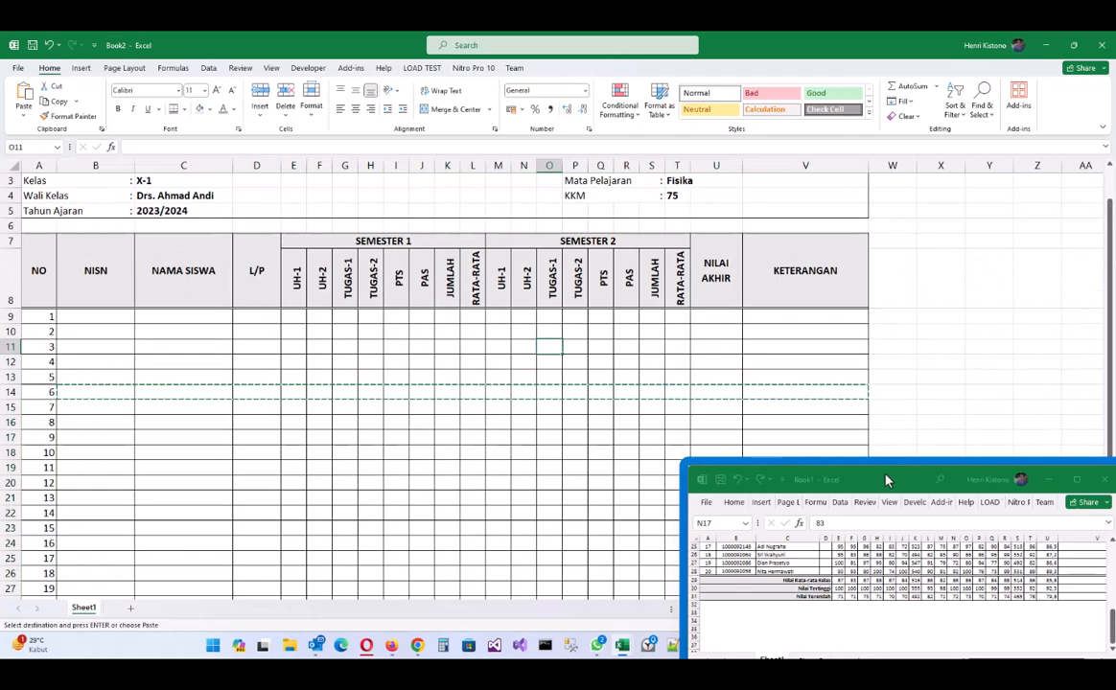
- Close the Book1 reference workbook
drag(887, 478, 831, 457)
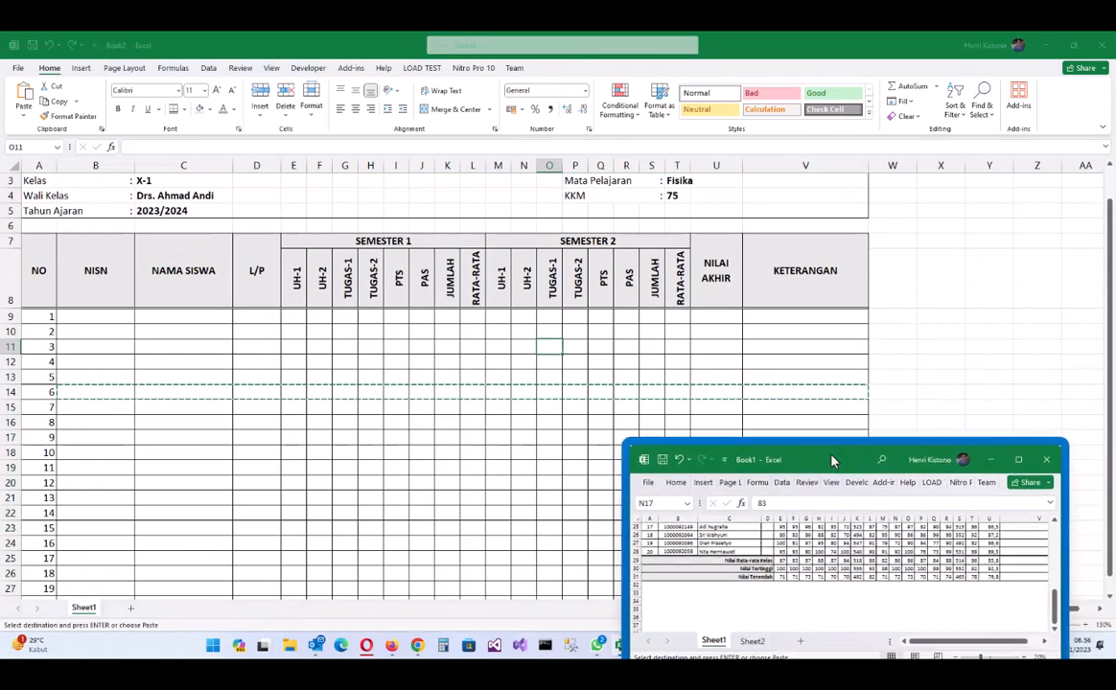
click(1042, 458)
scroll(341, 358, down, 3)
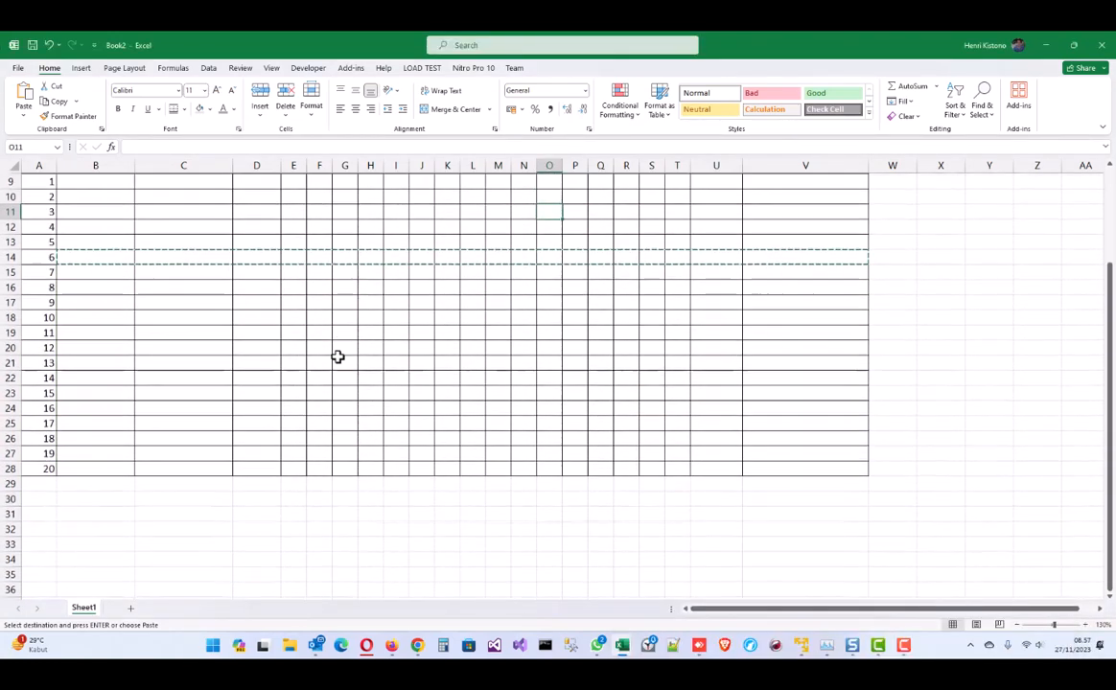
click(87, 482)
click(161, 482)
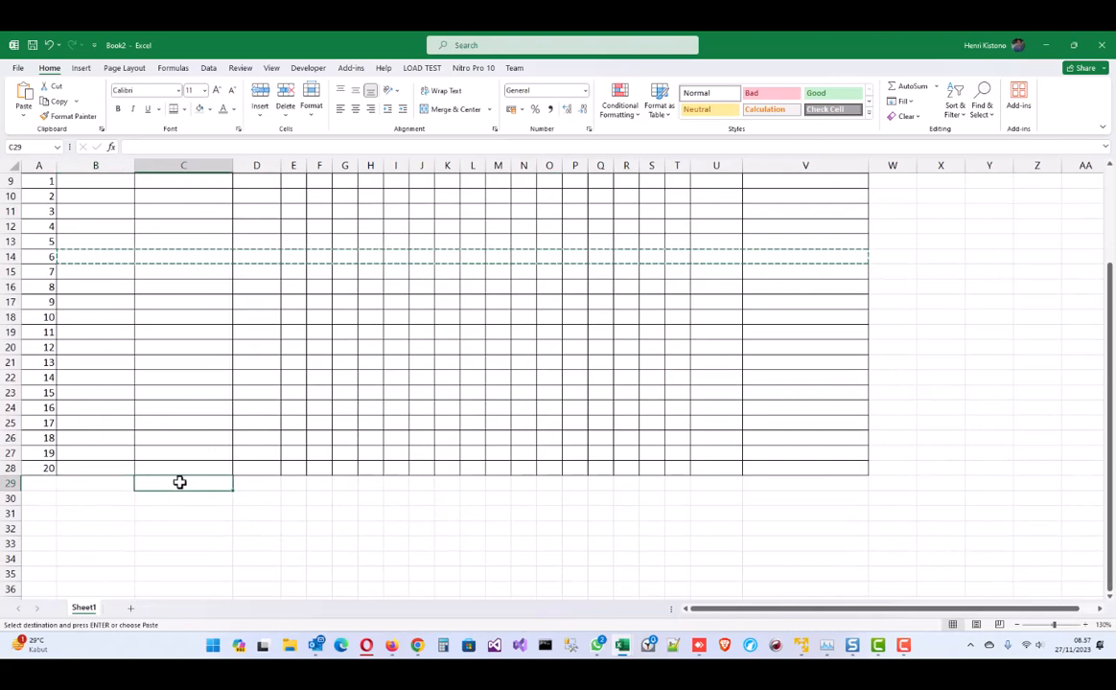
- Enter Nilai Rata-rata Kelas, Nilai Tertinggi and Nilai Terendah in C29:C31 and move them to column D
text(Nilari)
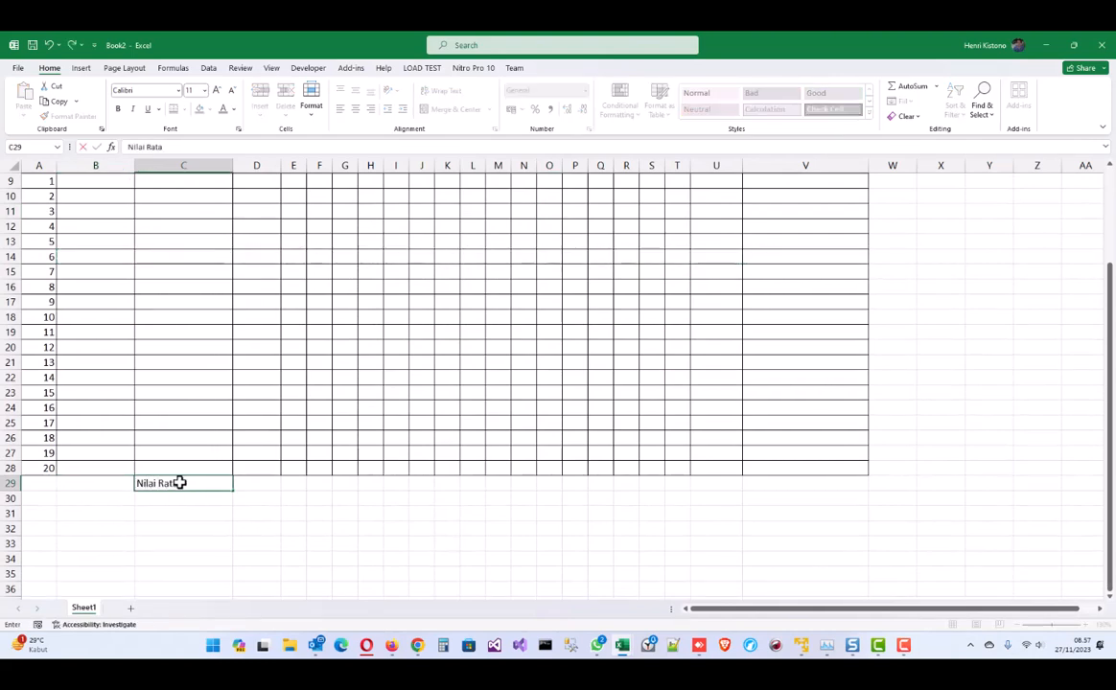
key(Return)
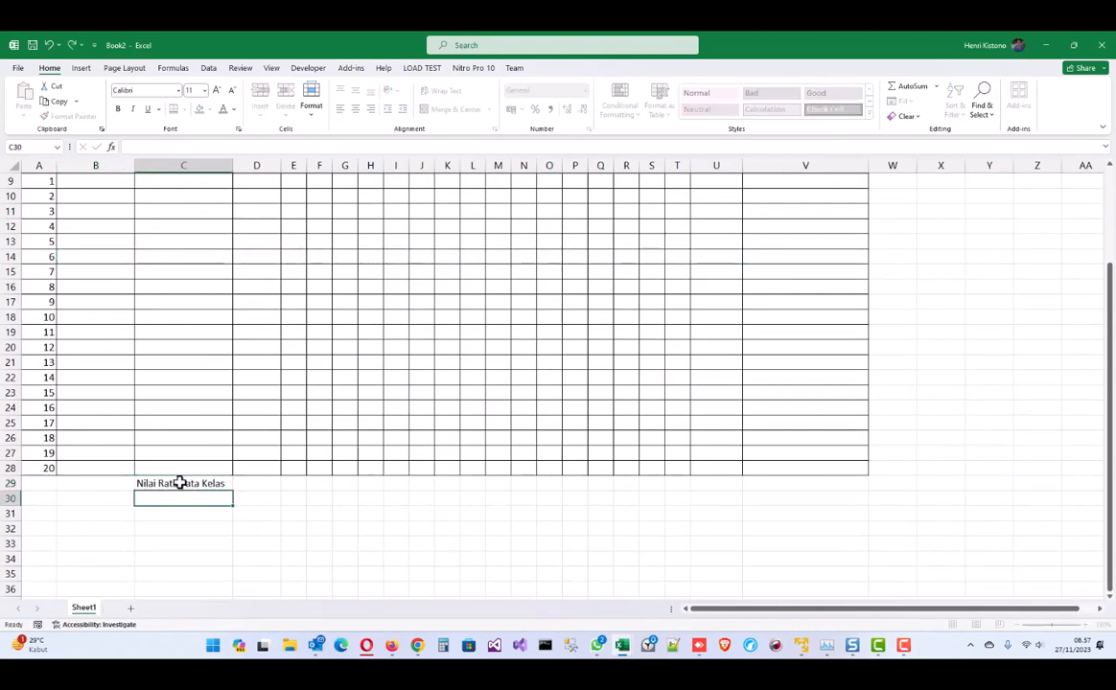
text(Nilai Tertinggi)
key(Return)
text(Nilai Teren)
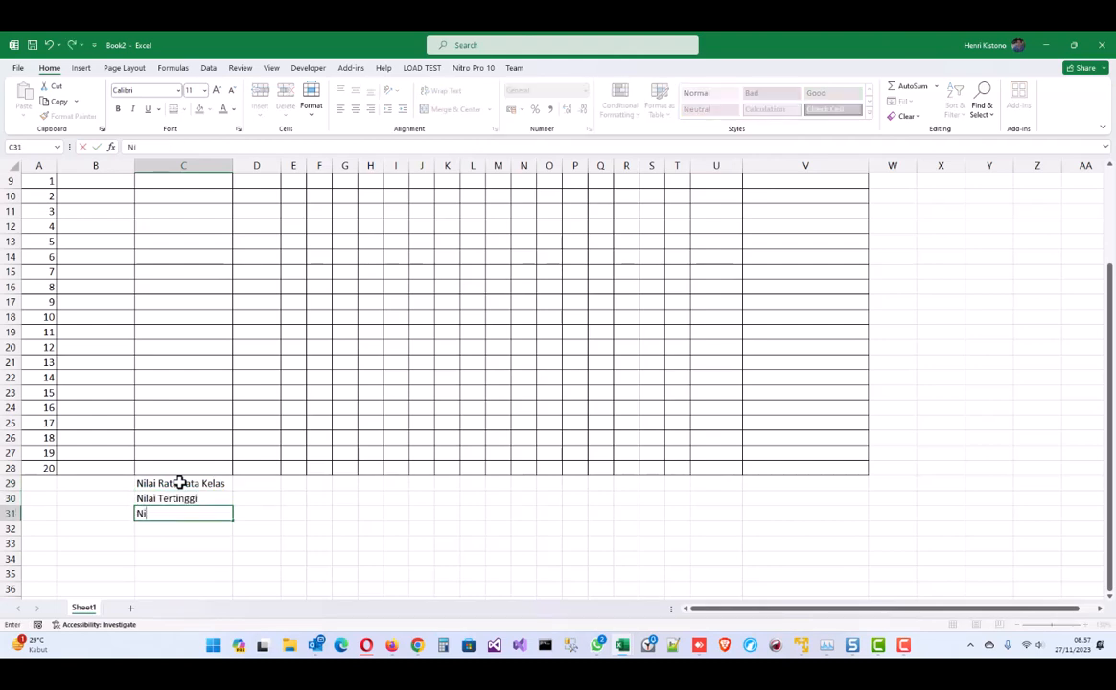
key(Return)
scroll(182, 475, down, 1)
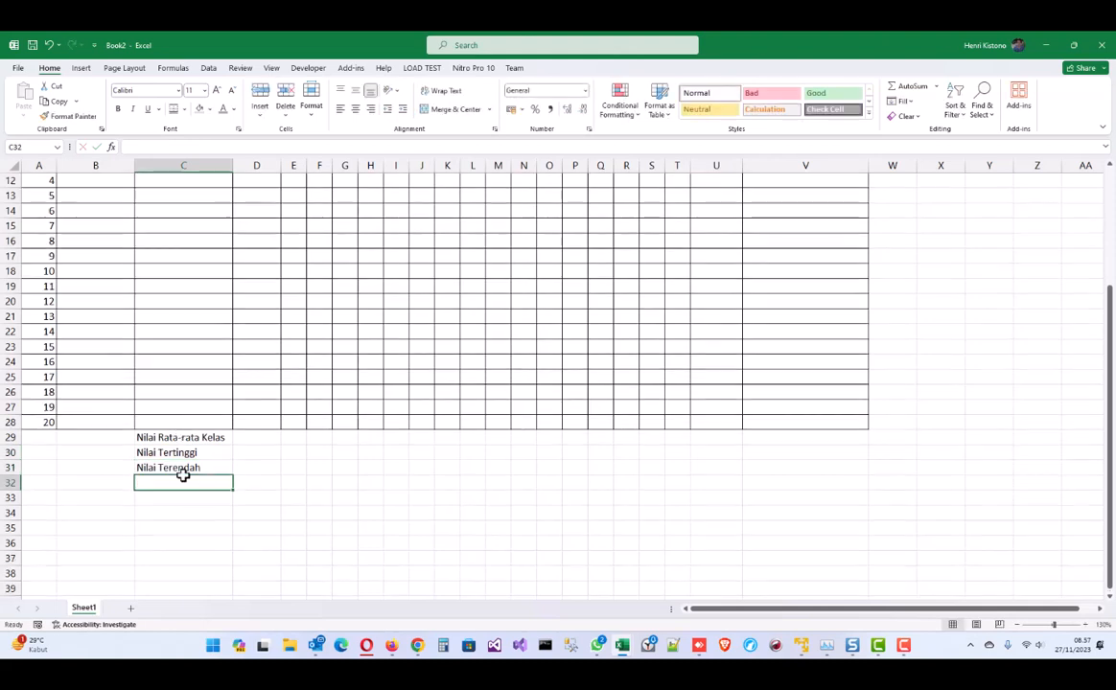
drag(182, 439, 255, 437)
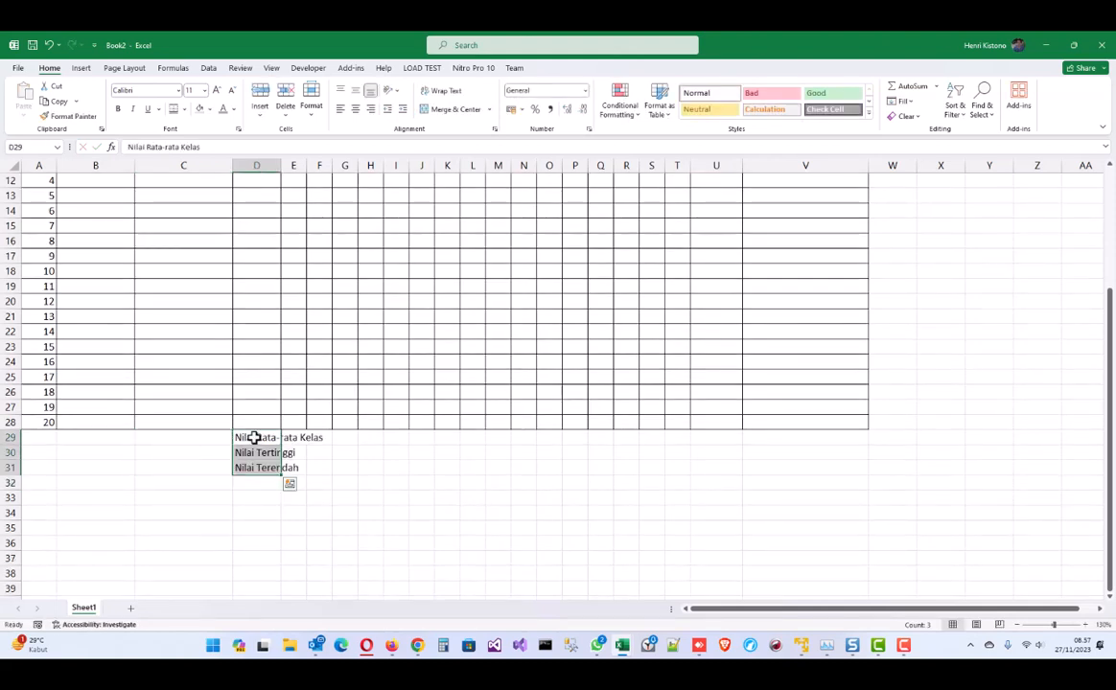
- Right-align the summary labels and put All Borders on summary rows 29–31
click(372, 112)
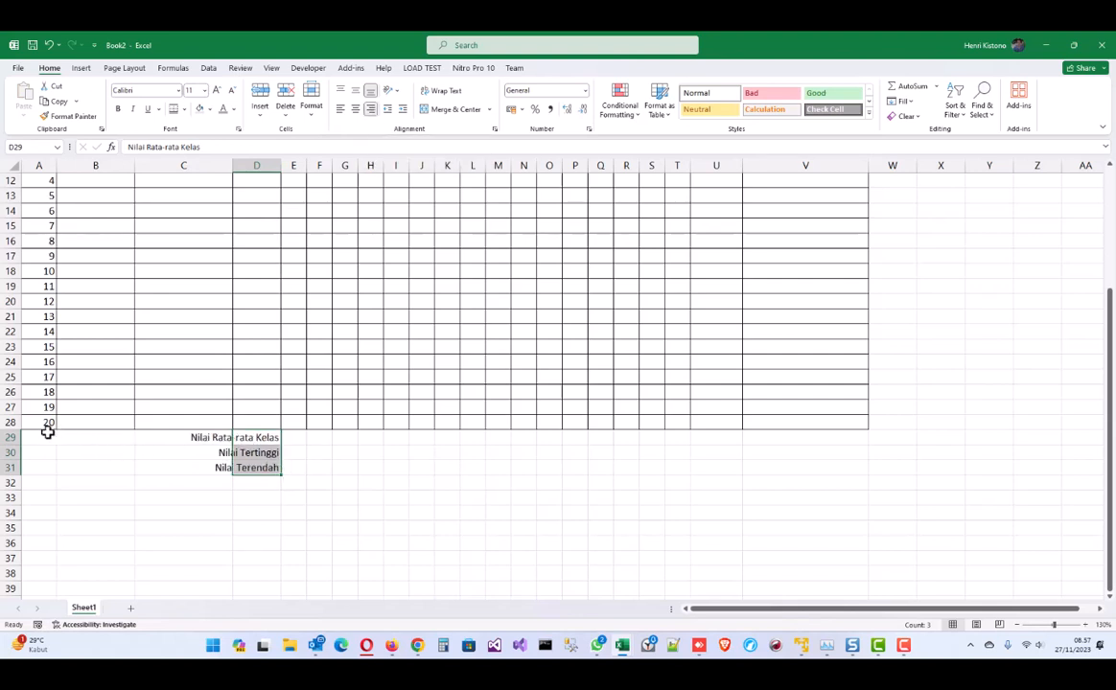
drag(47, 434, 792, 468)
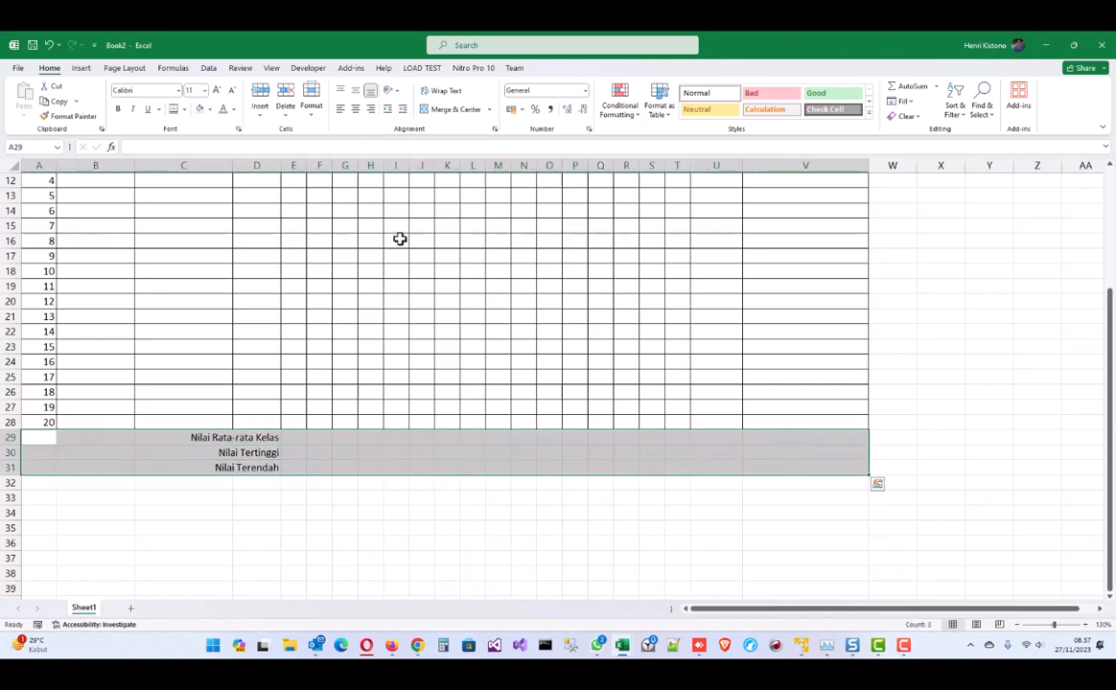
click(186, 109)
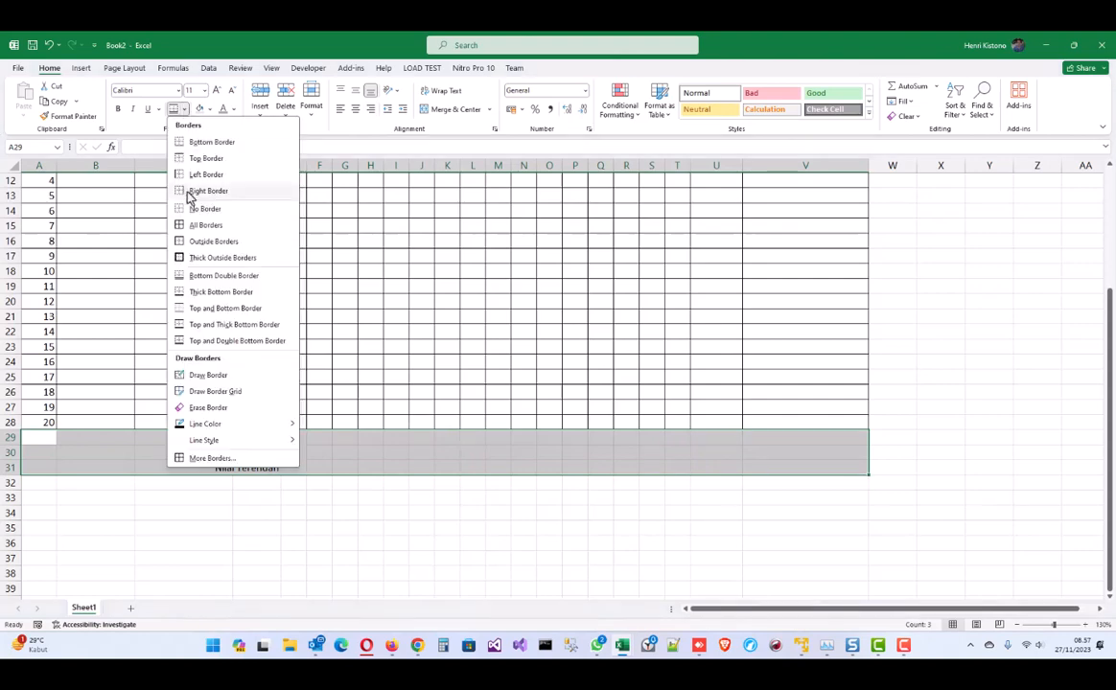
click(199, 227)
click(184, 430)
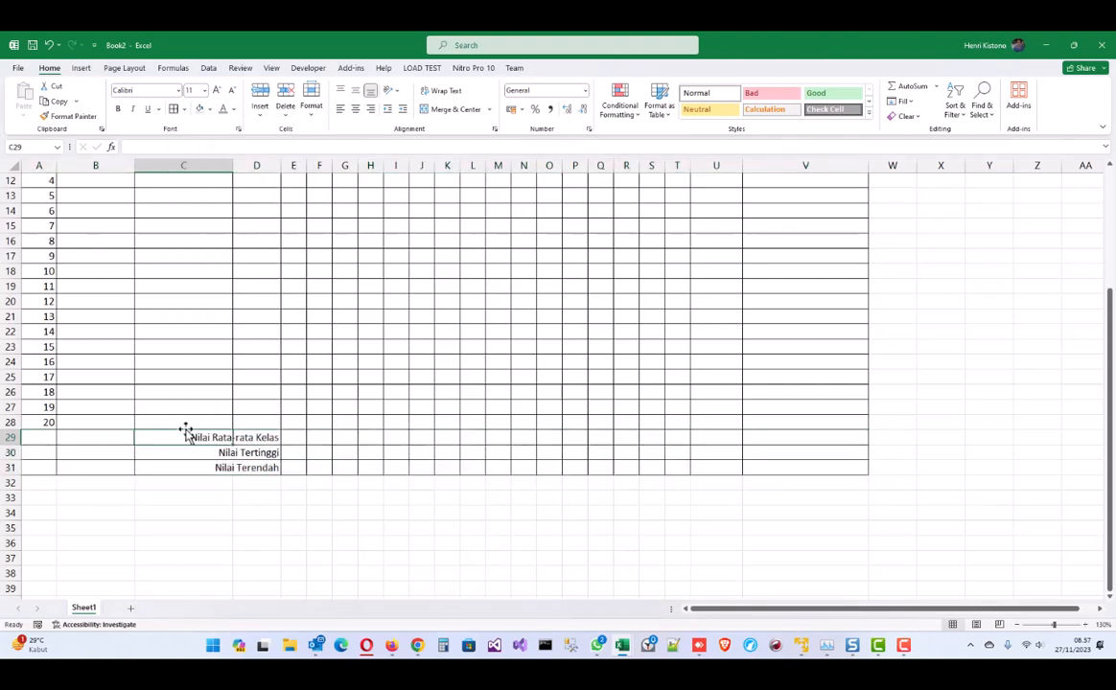
- Merge A29:D31 across so each summary label spans columns A–D
drag(40, 439, 258, 439)
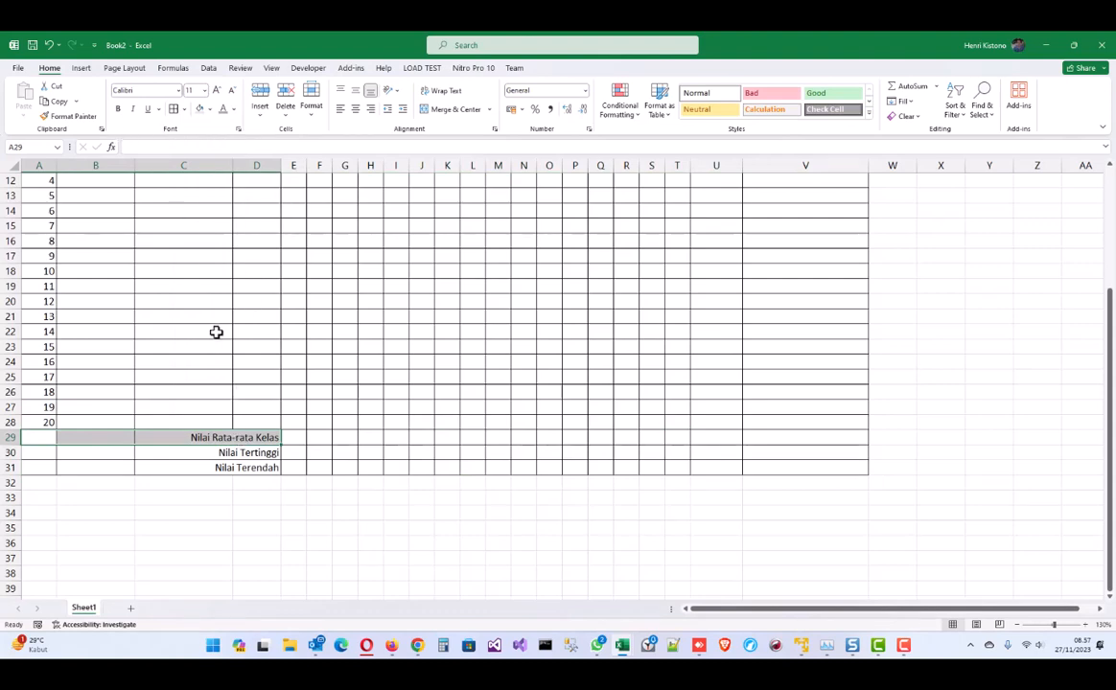
shift+click(241, 467)
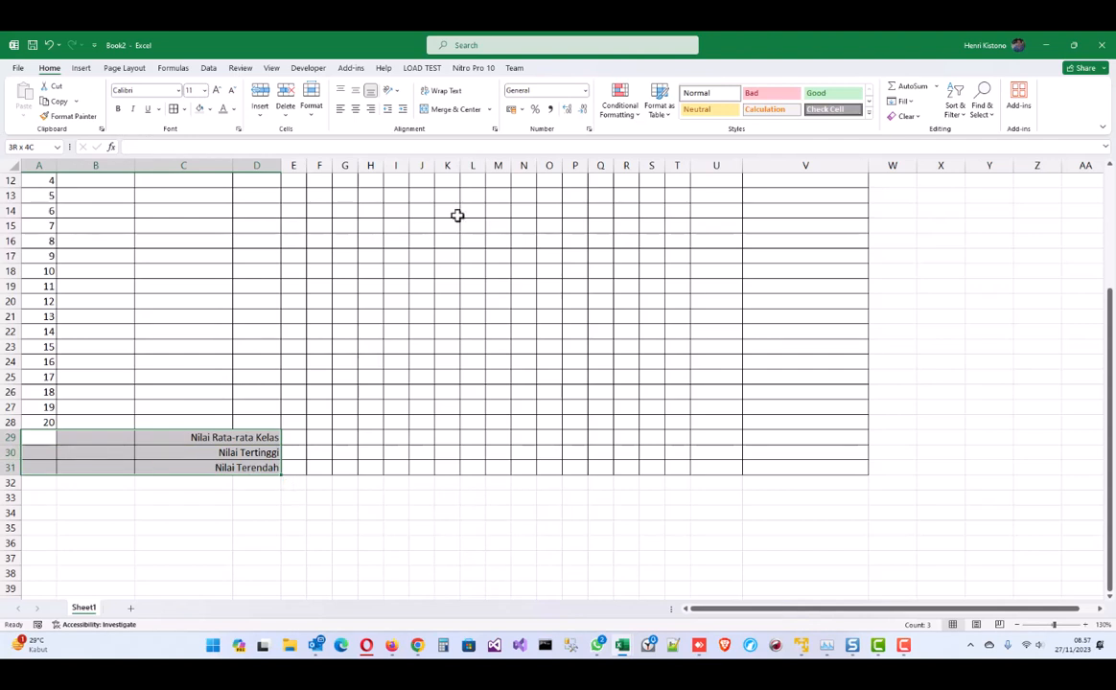
click(491, 109)
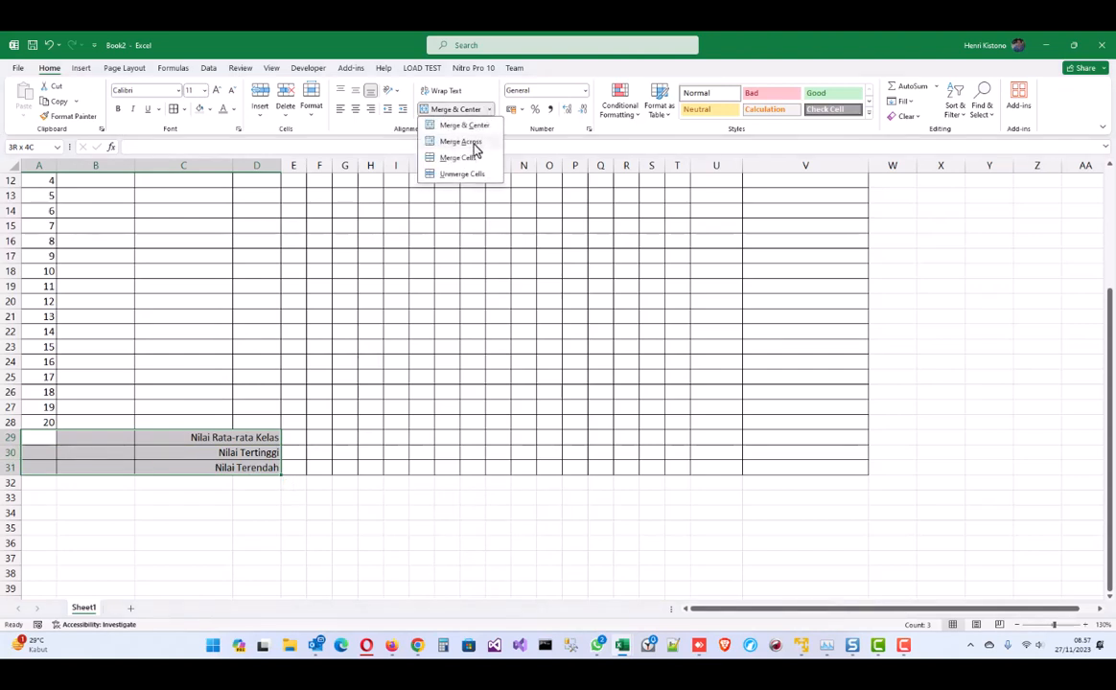
click(473, 143)
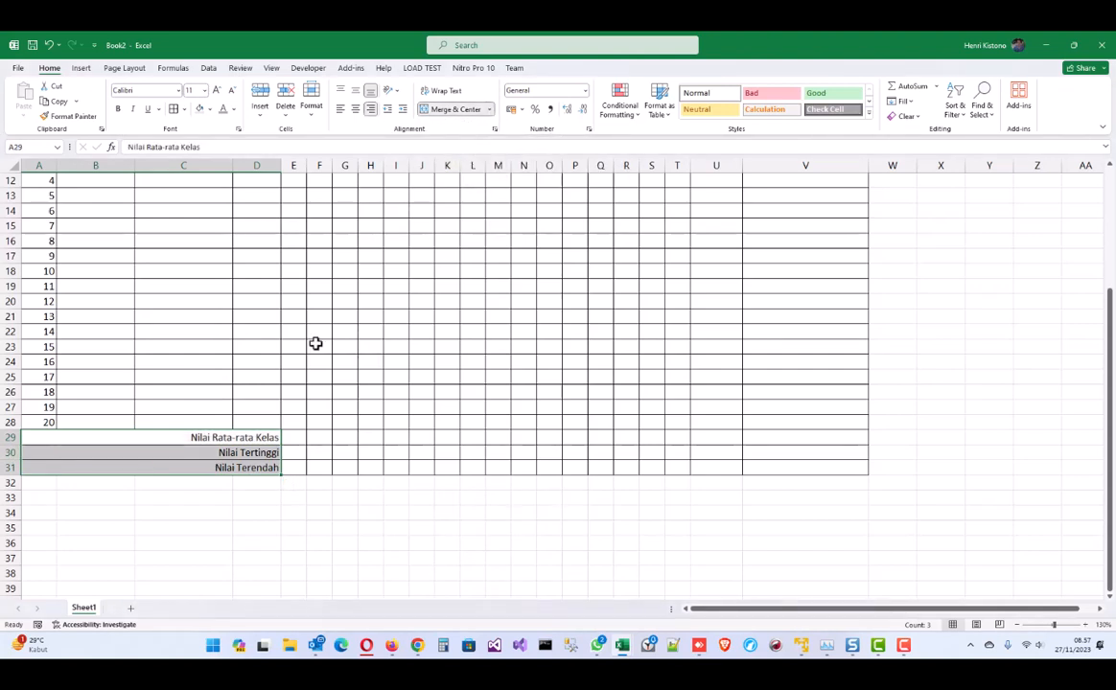
drag(194, 455, 140, 461)
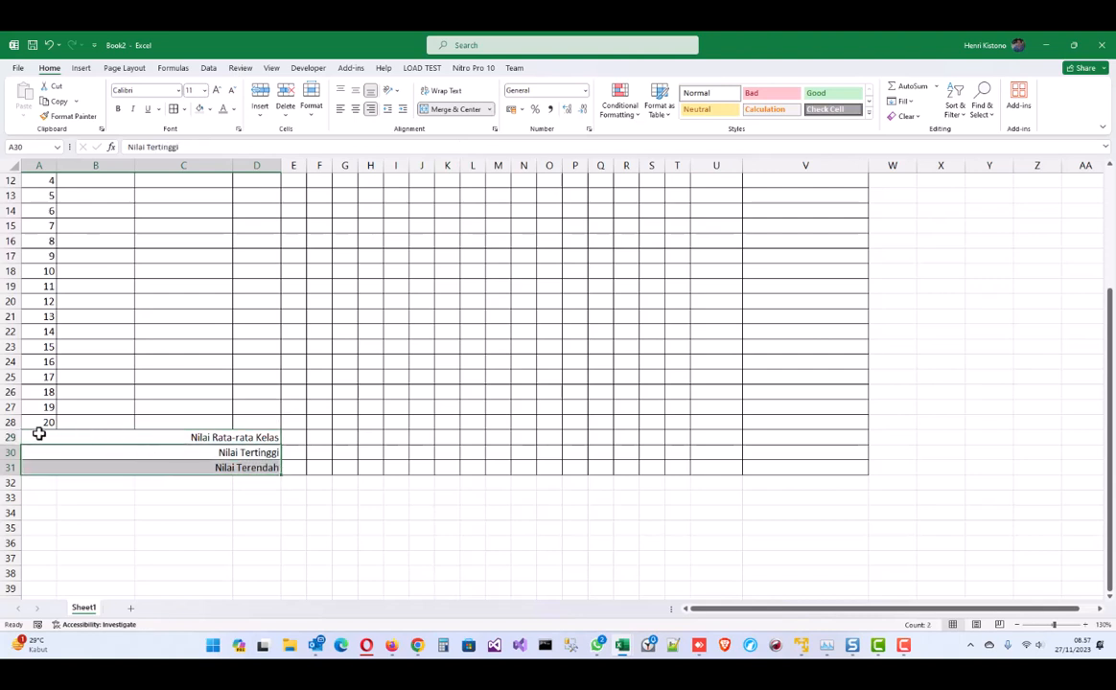
click(39, 433)
click(54, 453)
click(172, 468)
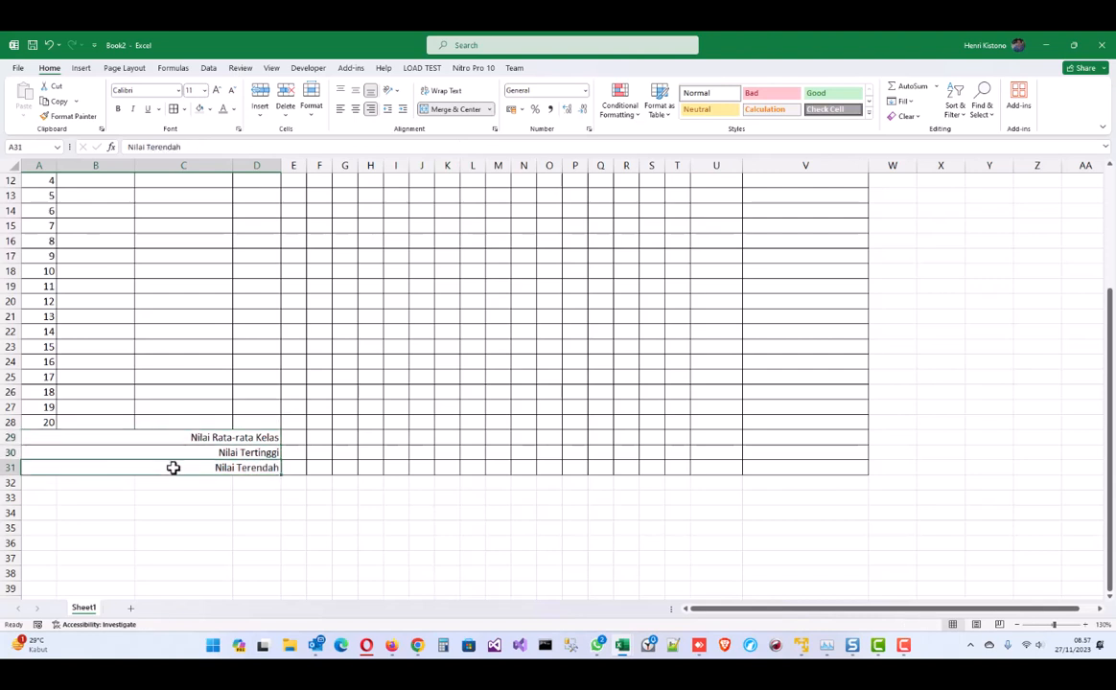
- Bold the three summary labels in rows 29–31 with Ctrl+B
drag(253, 437, 253, 466)
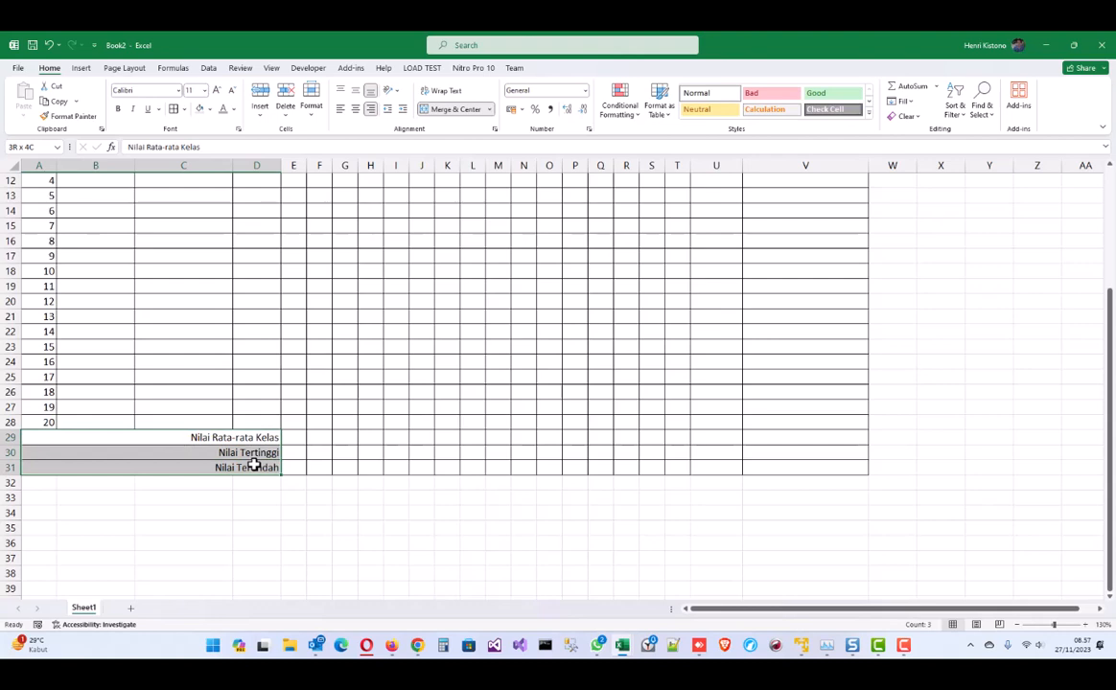
key(ctrl+b)
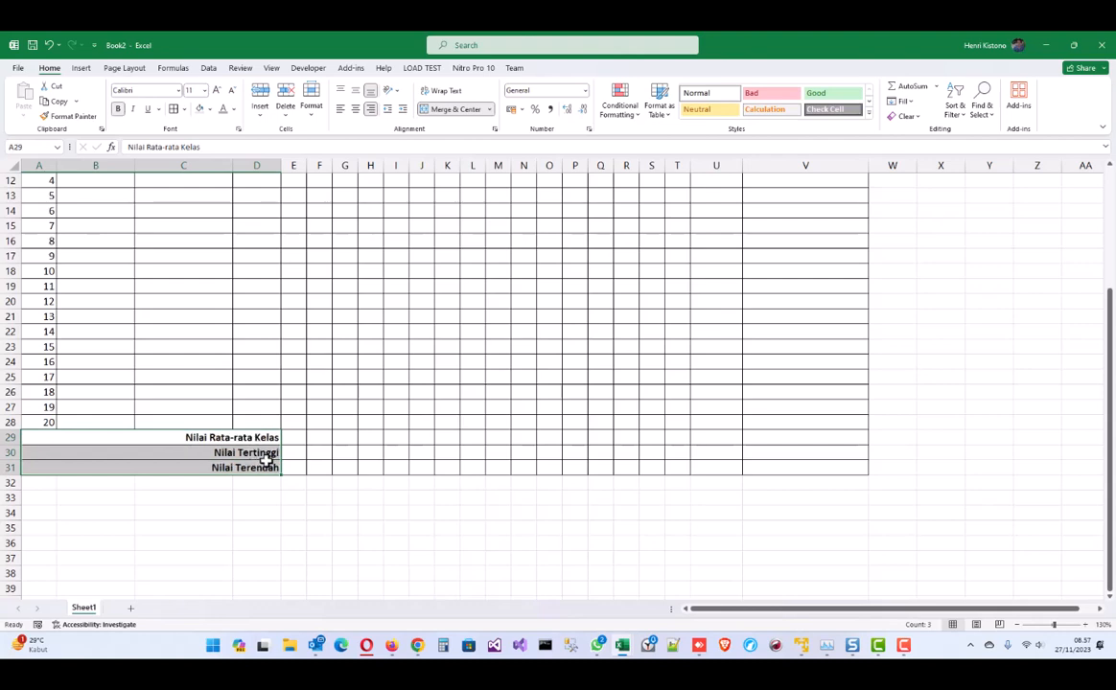
scroll(554, 406, up, 4)
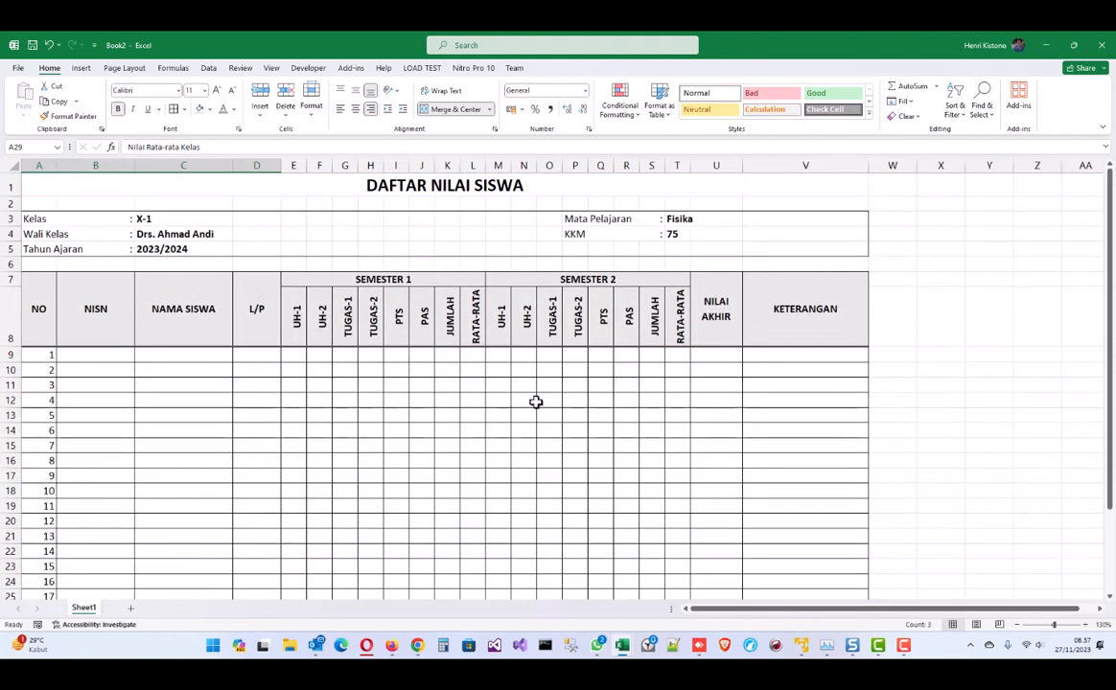
- Uncheck Gridlines on the View tab so only the table borders show
scroll(536, 402, down, 2)
scroll(533, 401, up, 2)
scroll(537, 388, down, 1)
scroll(537, 388, down, 1)
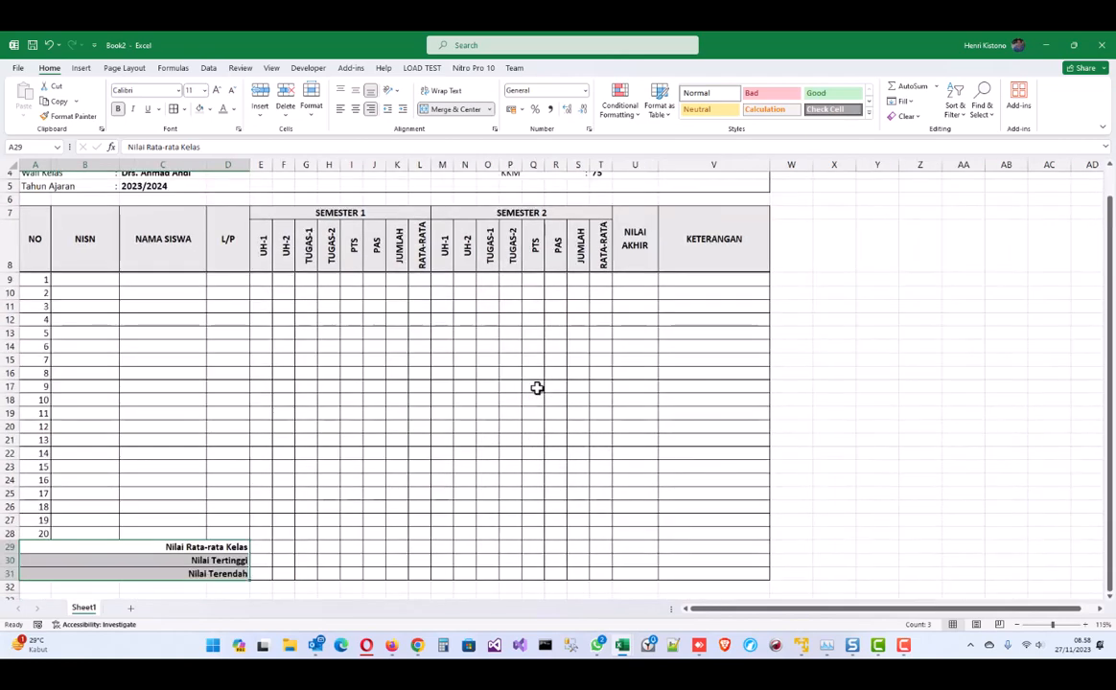
scroll(536, 388, down, 1)
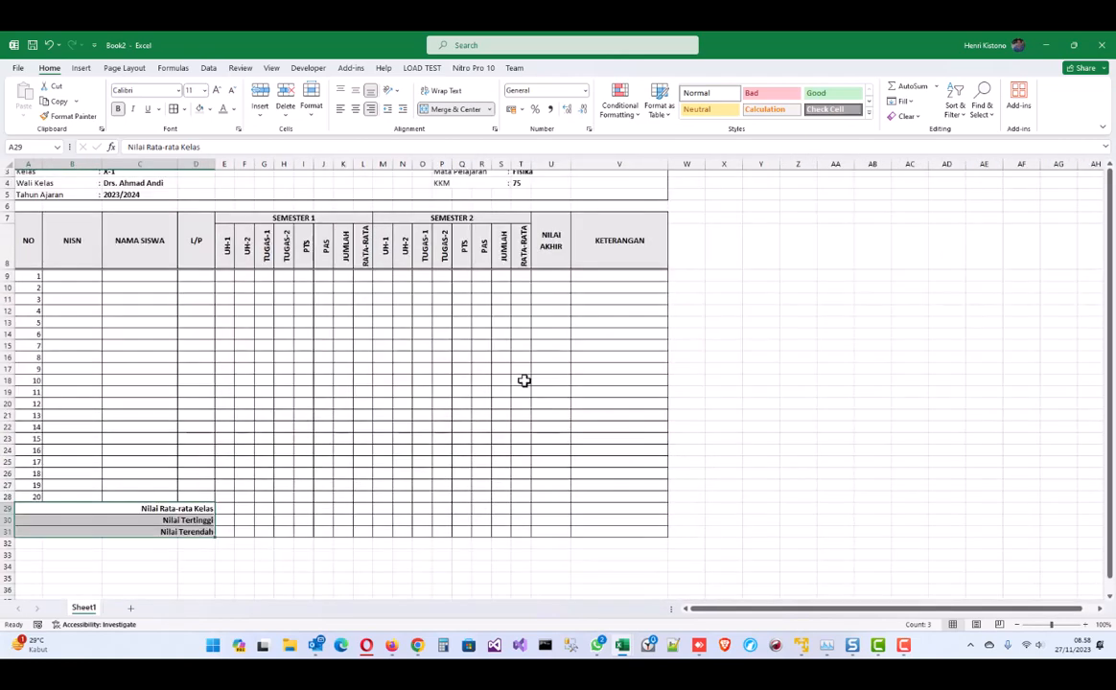
click(431, 309)
scroll(387, 204, up, 1)
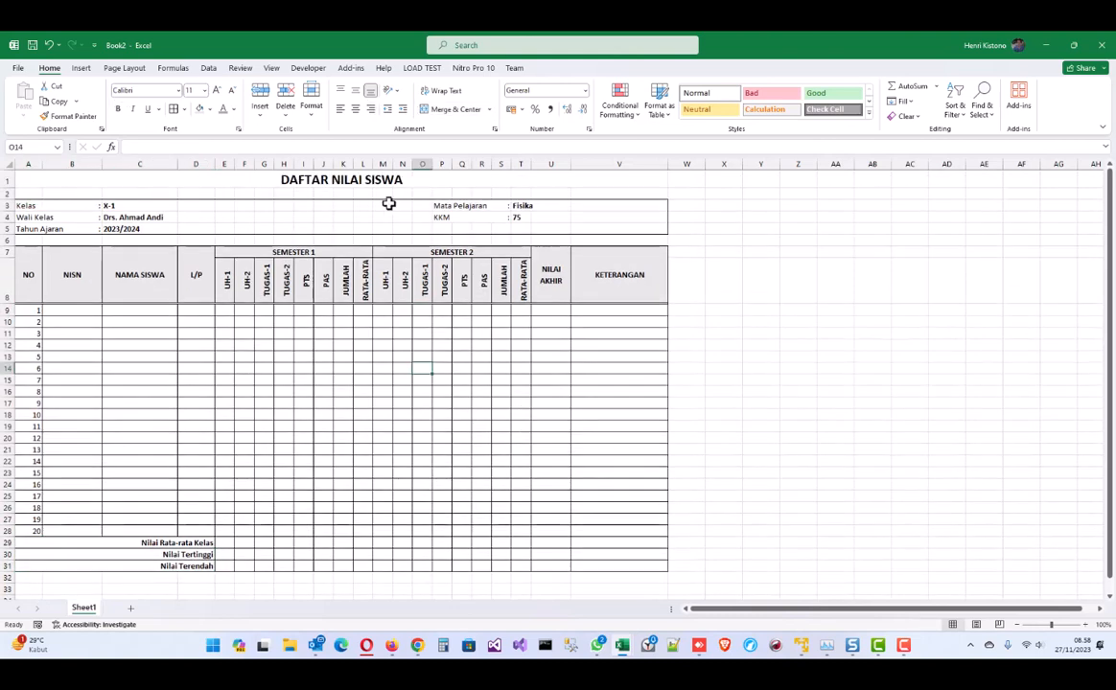
click(272, 68)
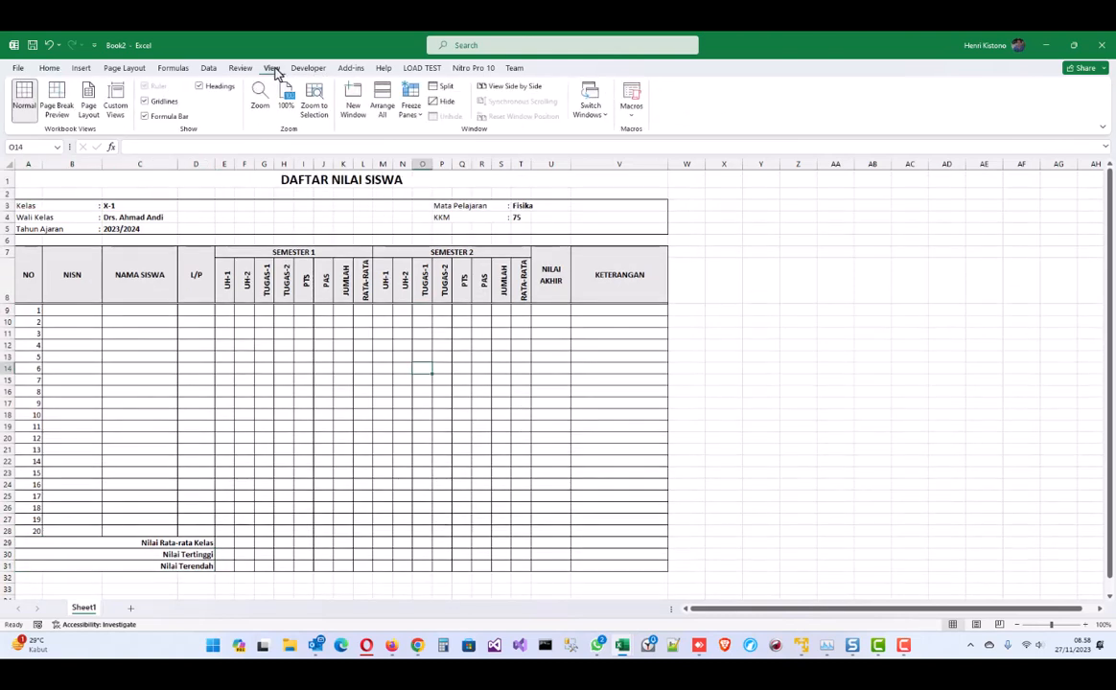
click(159, 102)
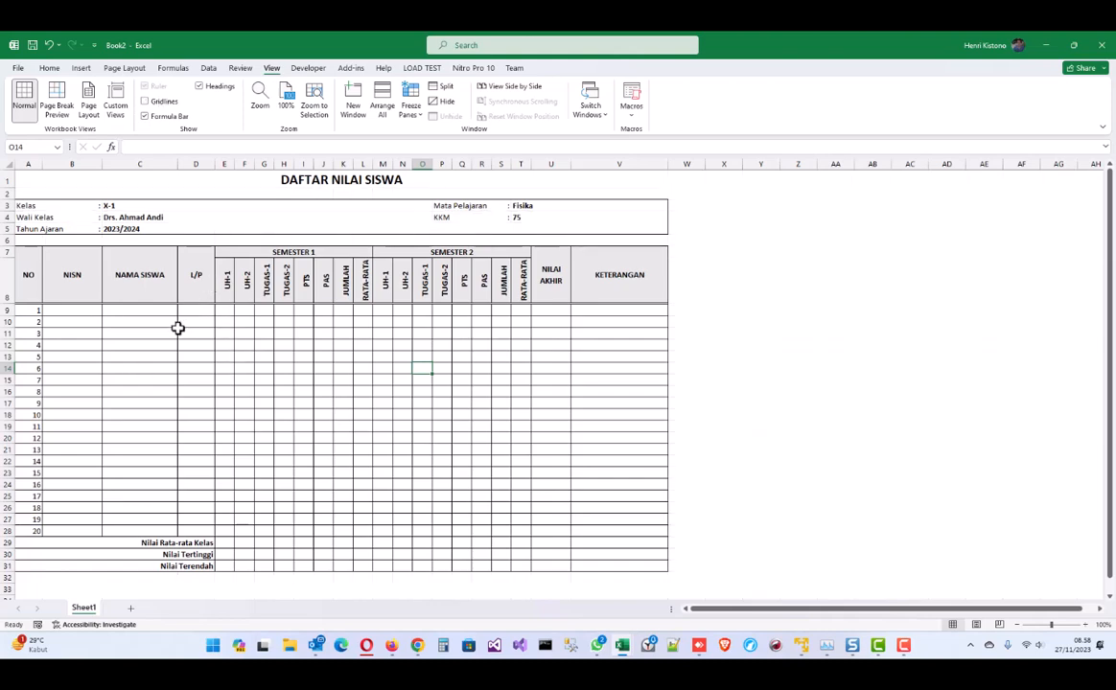
scroll(177, 328, up, 1)
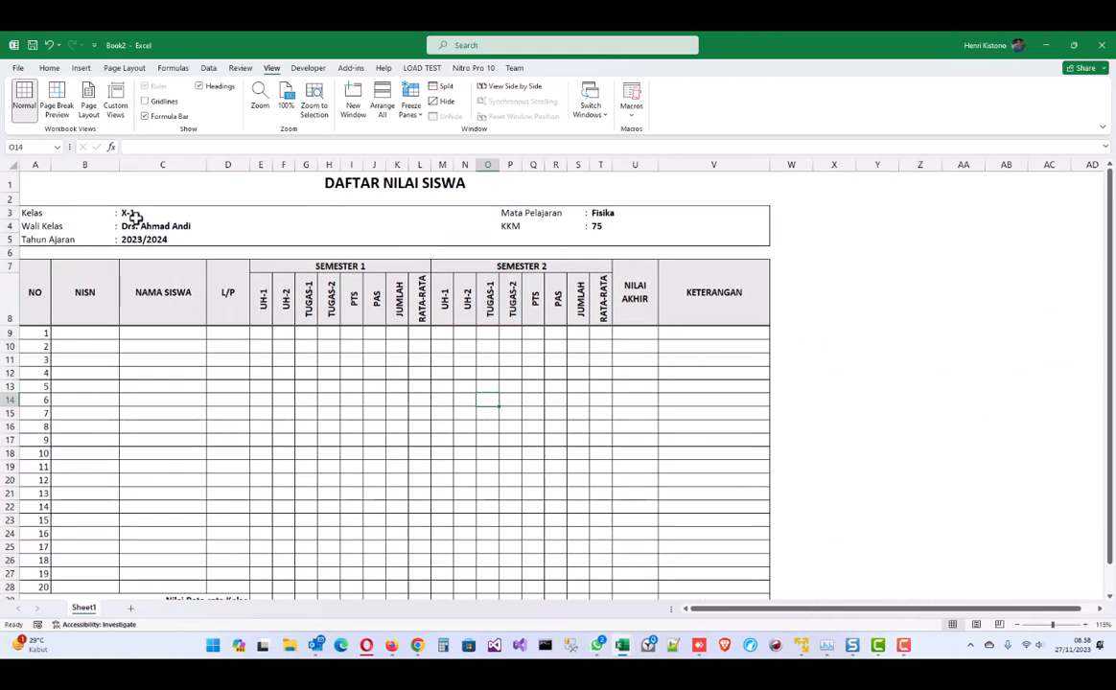
- Review the borderline table from A1 down to the summary rows and return to Home
key(ctrl+Home)
scroll(525, 366, down, 4)
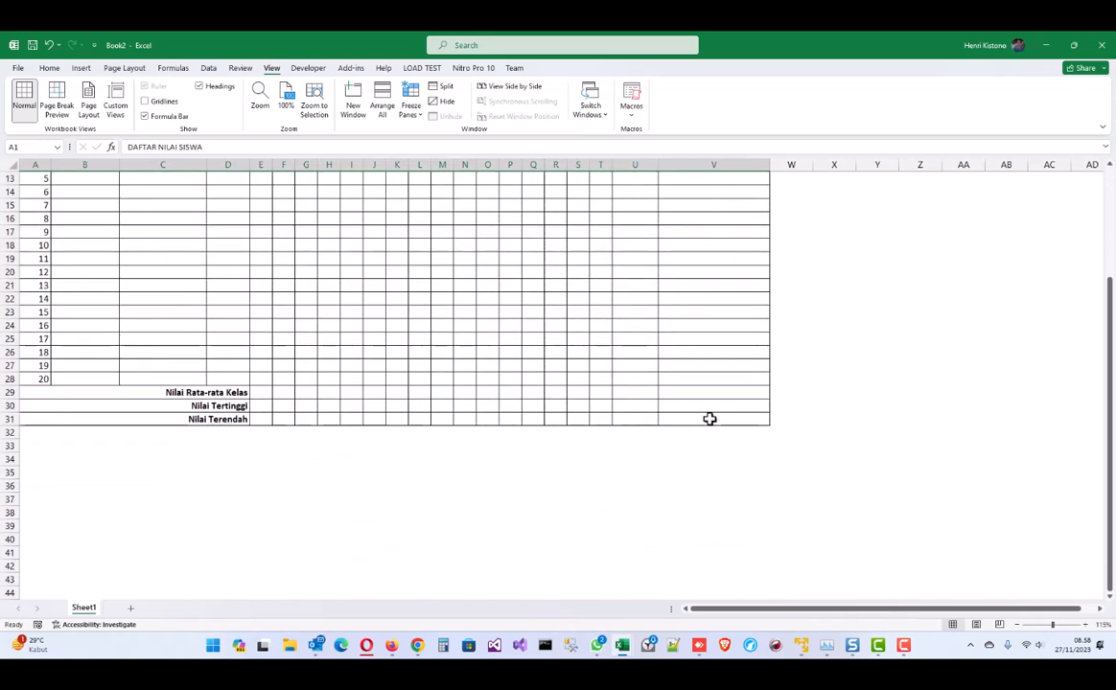
shift+click(711, 418)
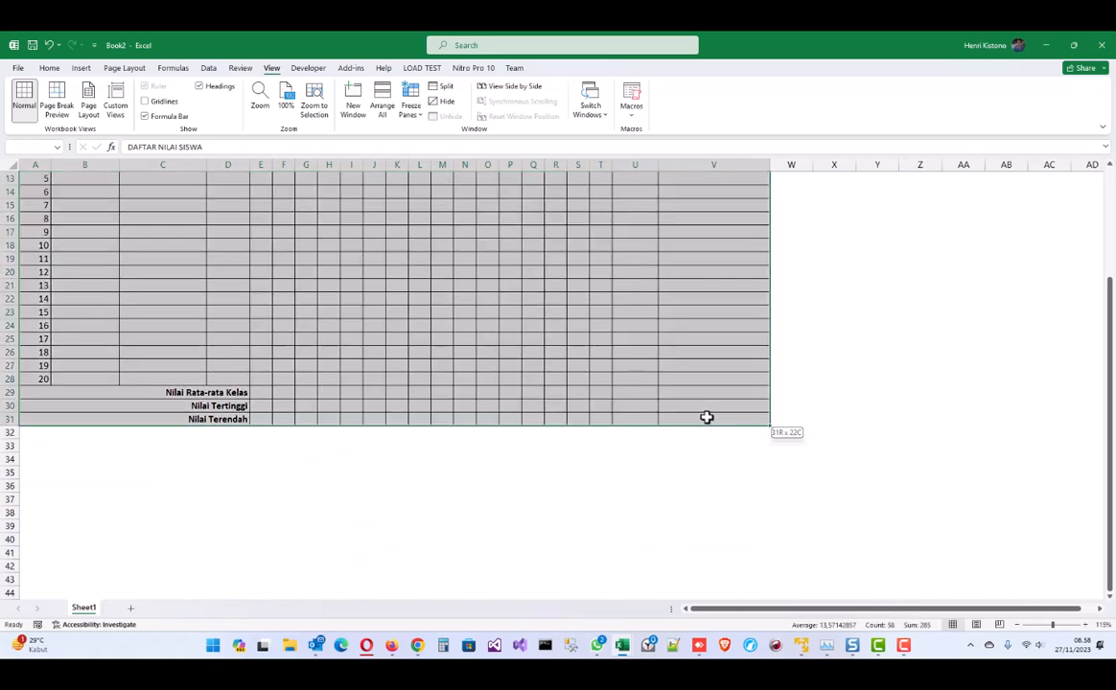
click(182, 382)
drag(195, 395, 199, 419)
click(48, 69)
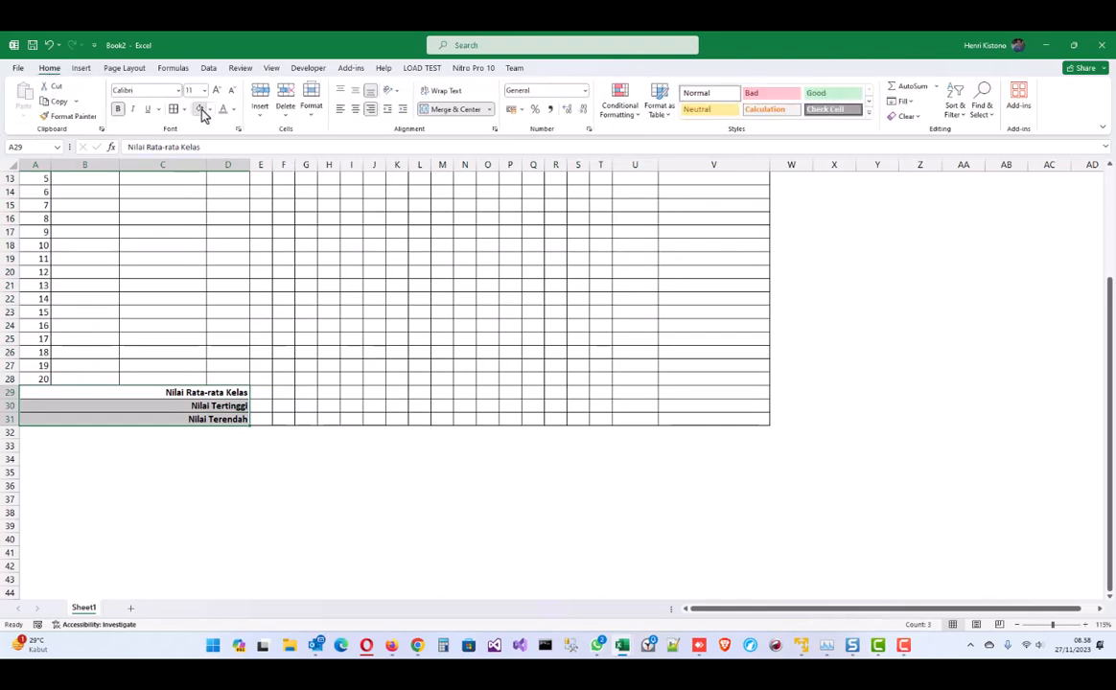
- Set A1:V31 as the print area on the Page Layout tab
scroll(477, 460, up, 4)
click(392, 384)
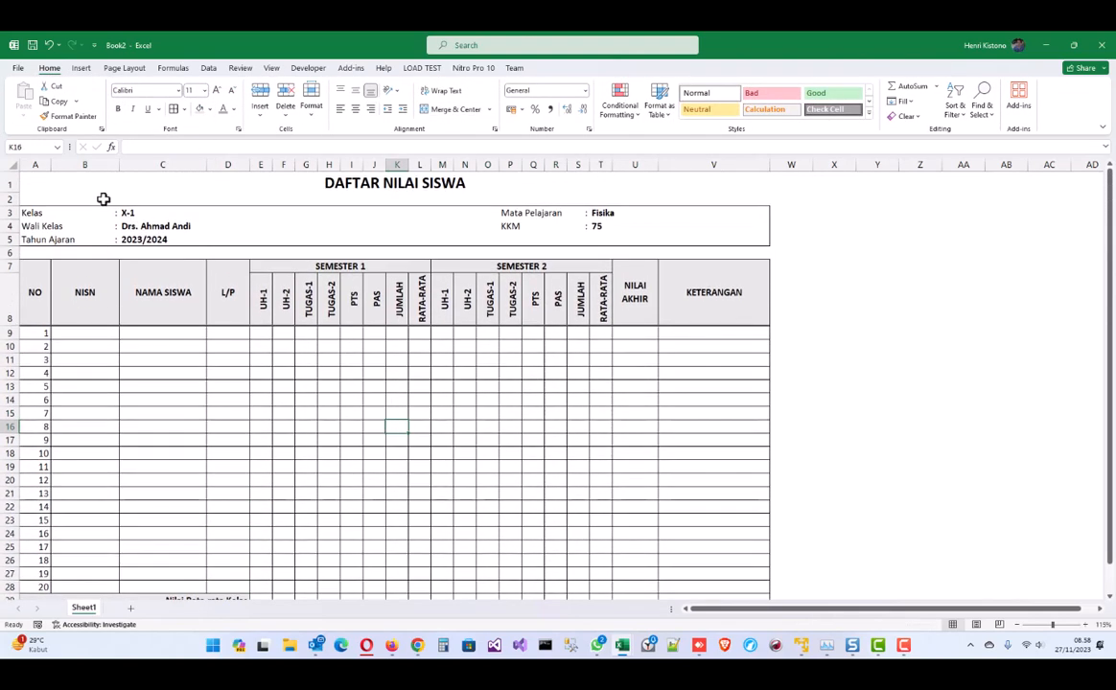
click(56, 181)
scroll(732, 458, down, 3)
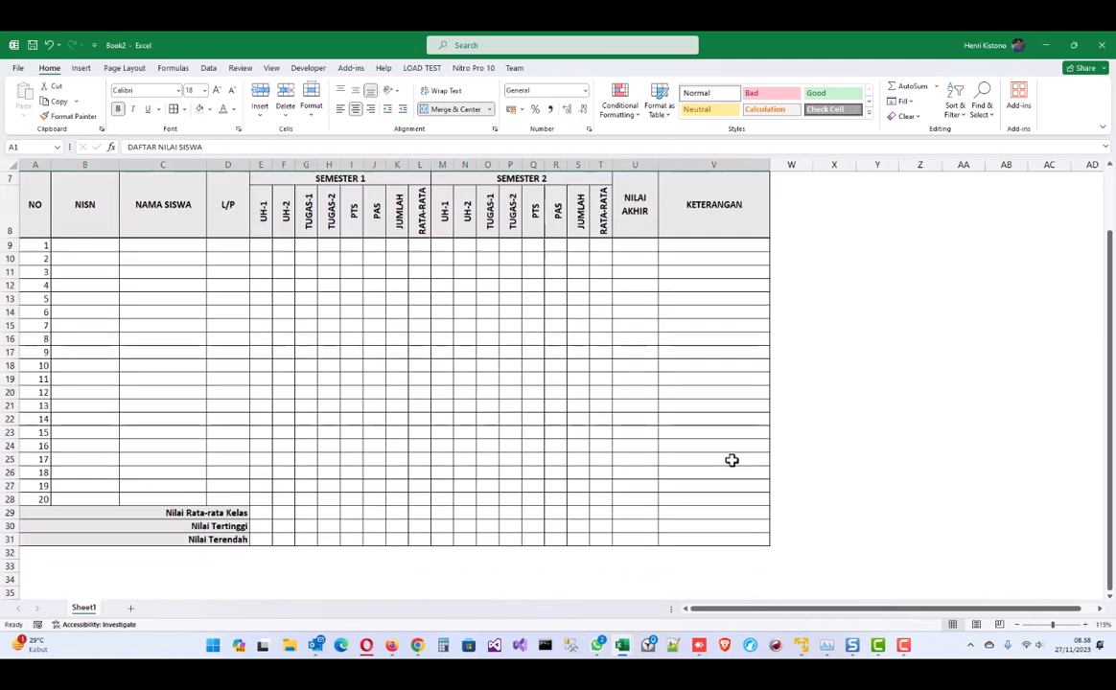
shift+click(730, 465)
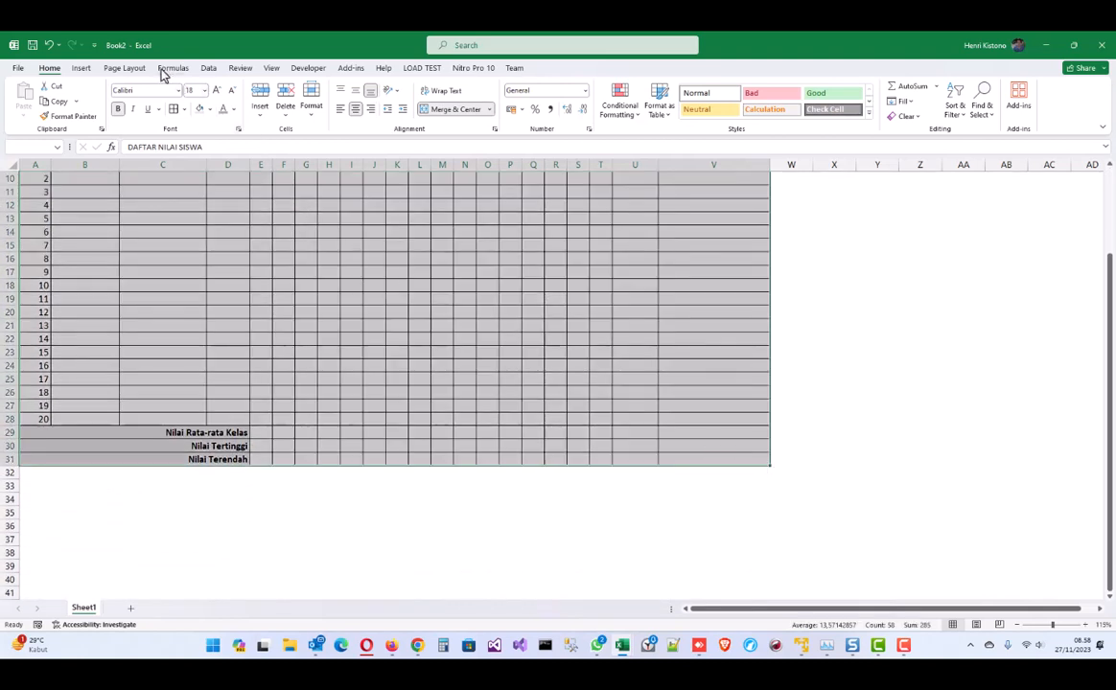
click(126, 69)
click(199, 107)
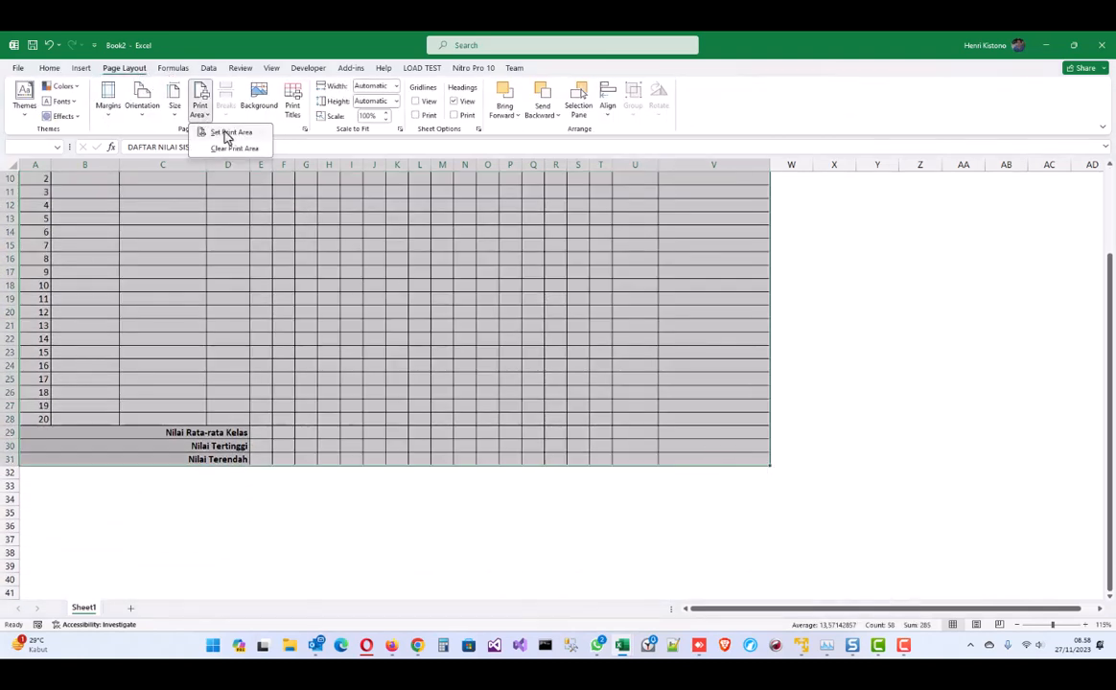
click(226, 134)
- Set the paper size to A4 and the orientation to Landscape
click(175, 108)
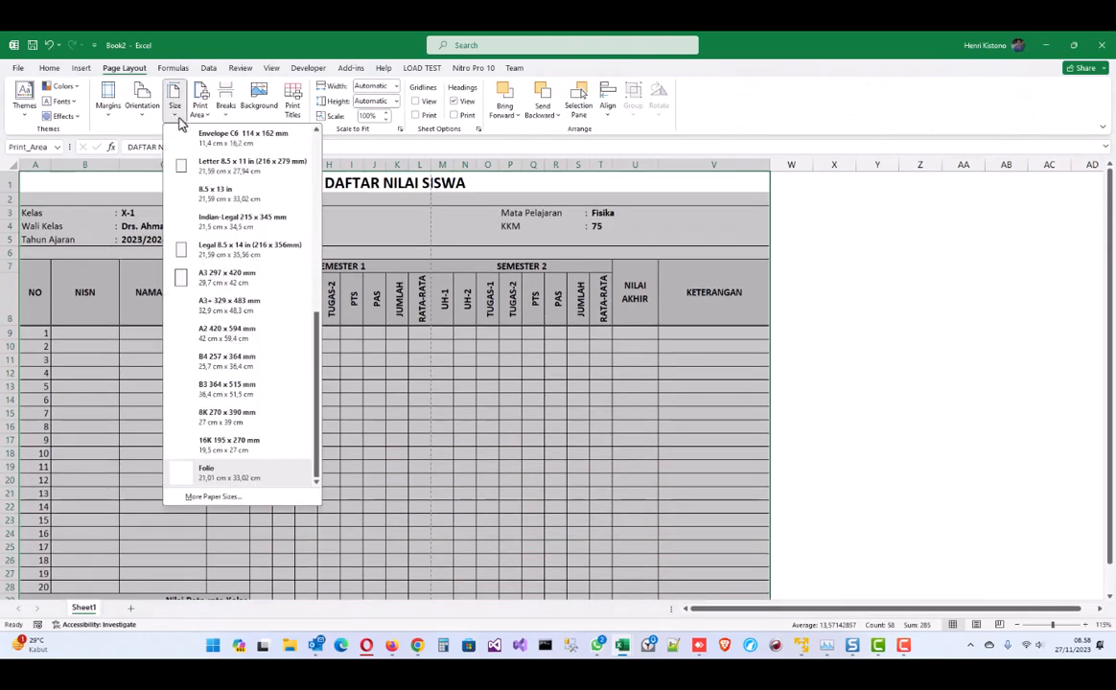
scroll(246, 228, down, 3)
scroll(247, 227, up, 3)
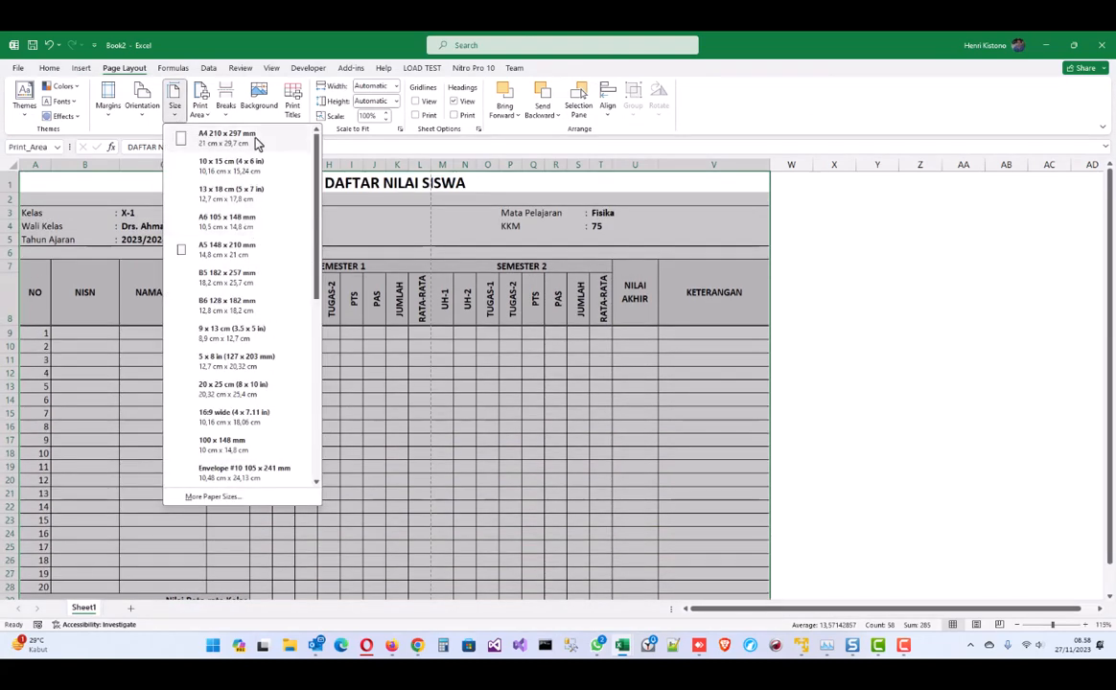
click(255, 140)
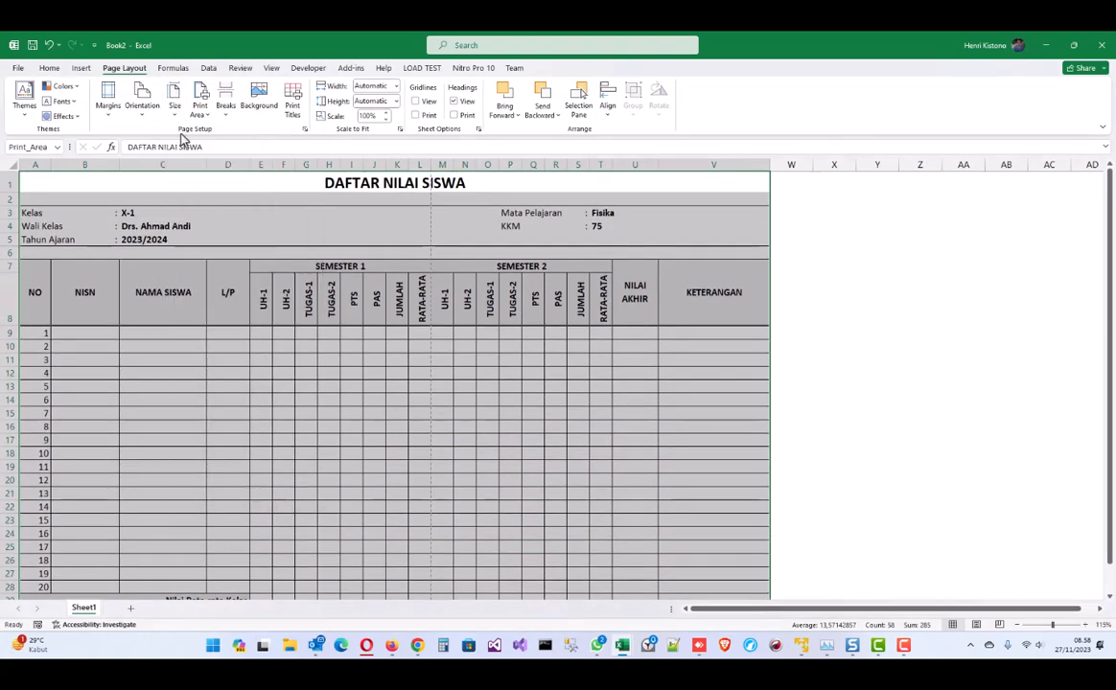
click(140, 110)
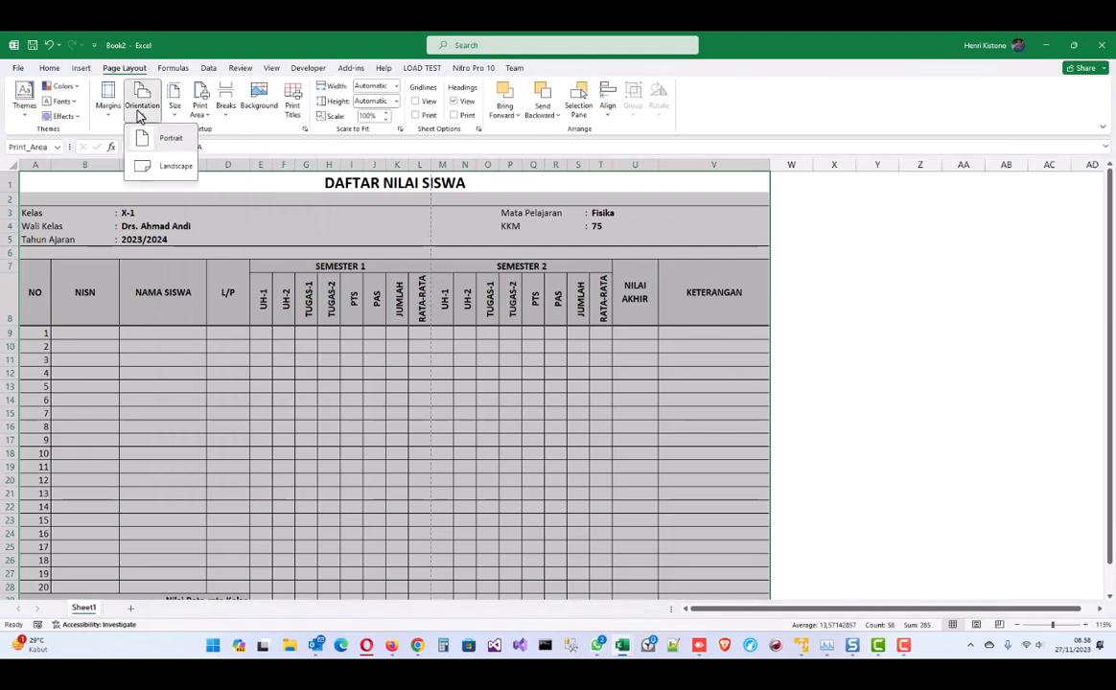
click(175, 169)
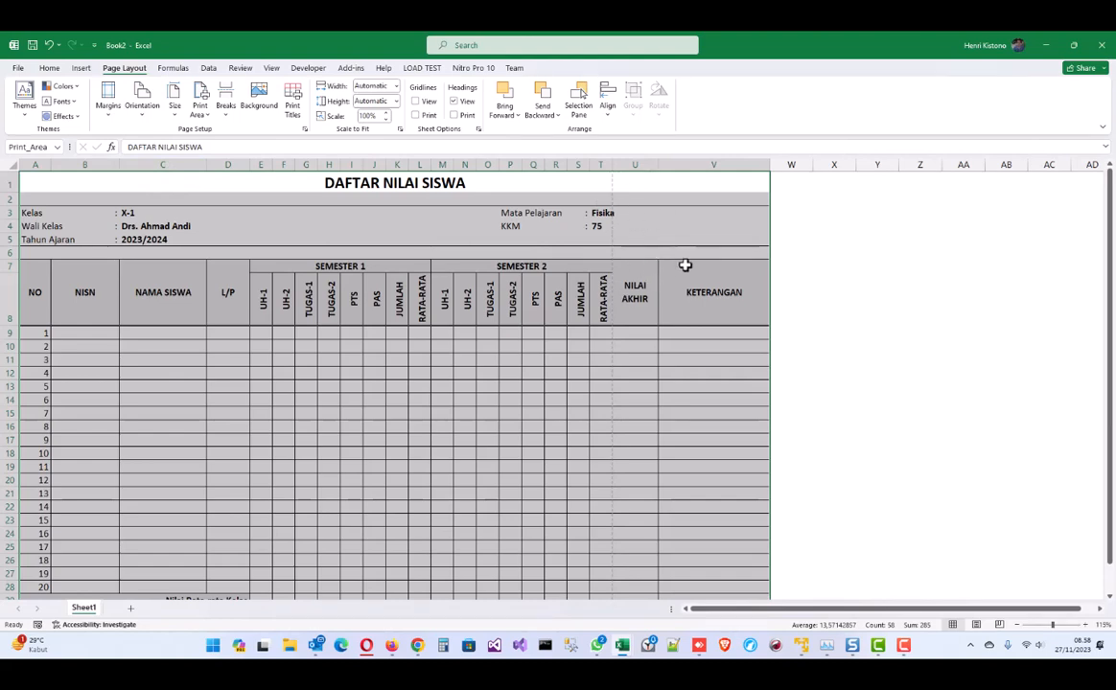
drag(635, 165, 695, 165)
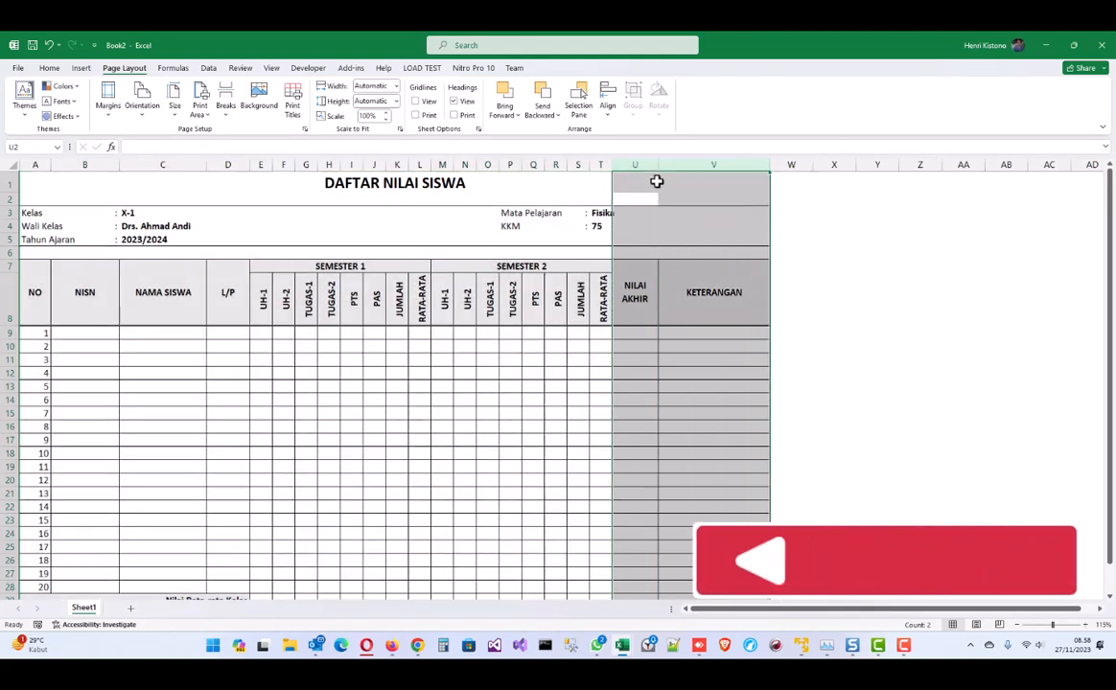
click(621, 179)
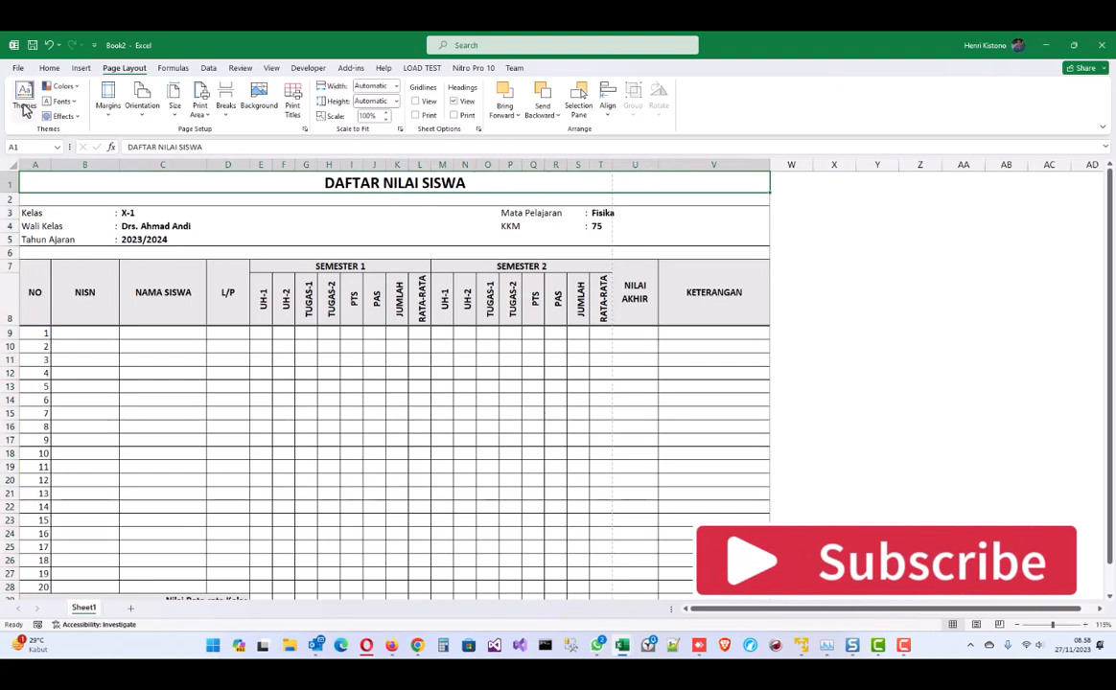
- Change print scaling from No Scaling to Fit Sheet on One Page, then leave print preview
click(18, 68)
click(37, 293)
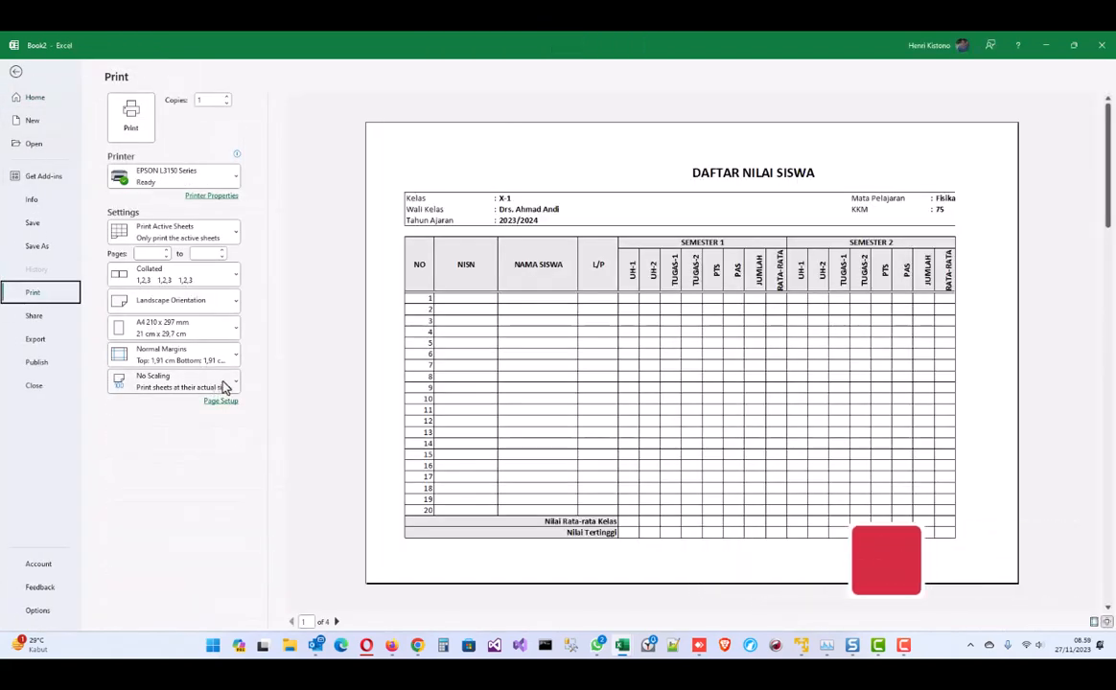
click(232, 385)
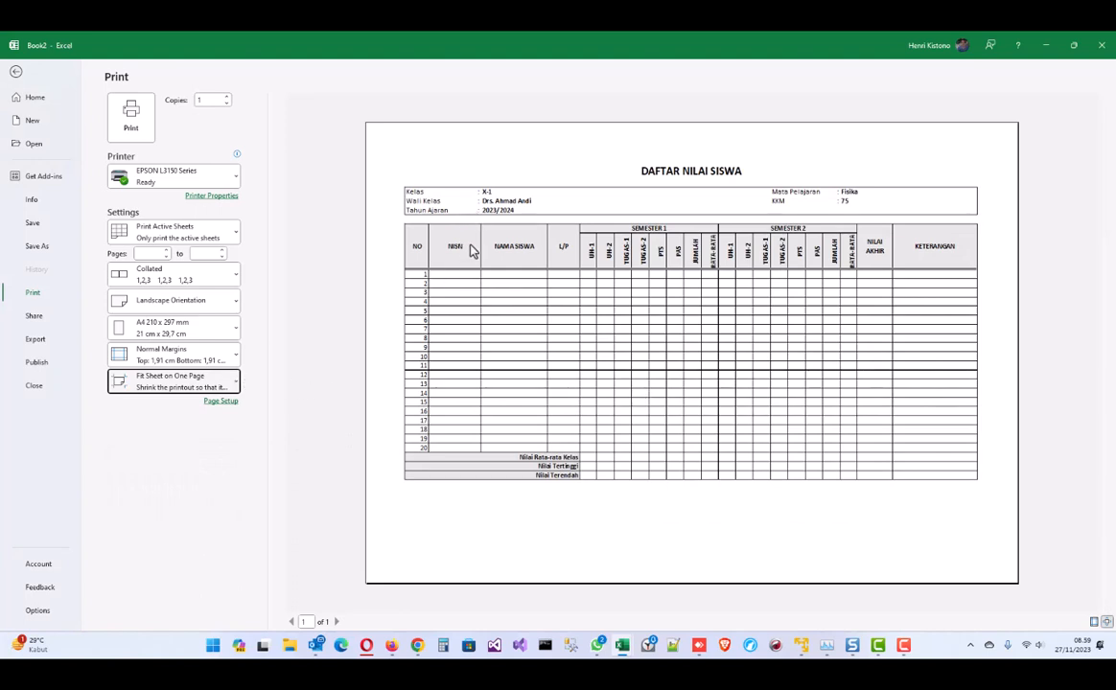
key(Escape)
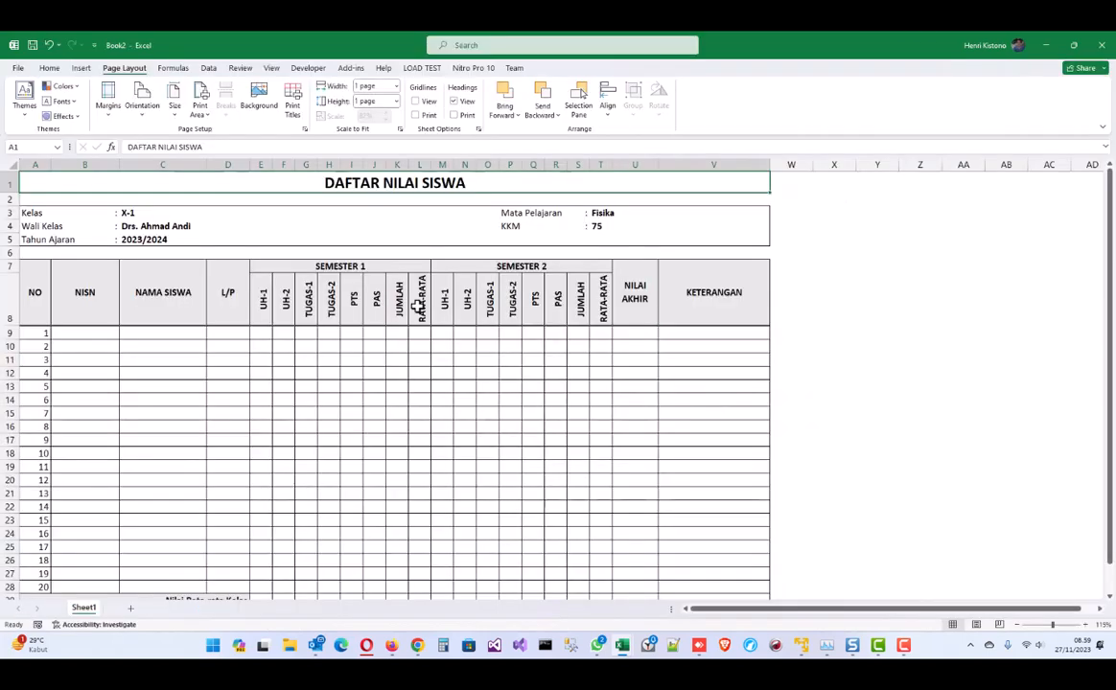